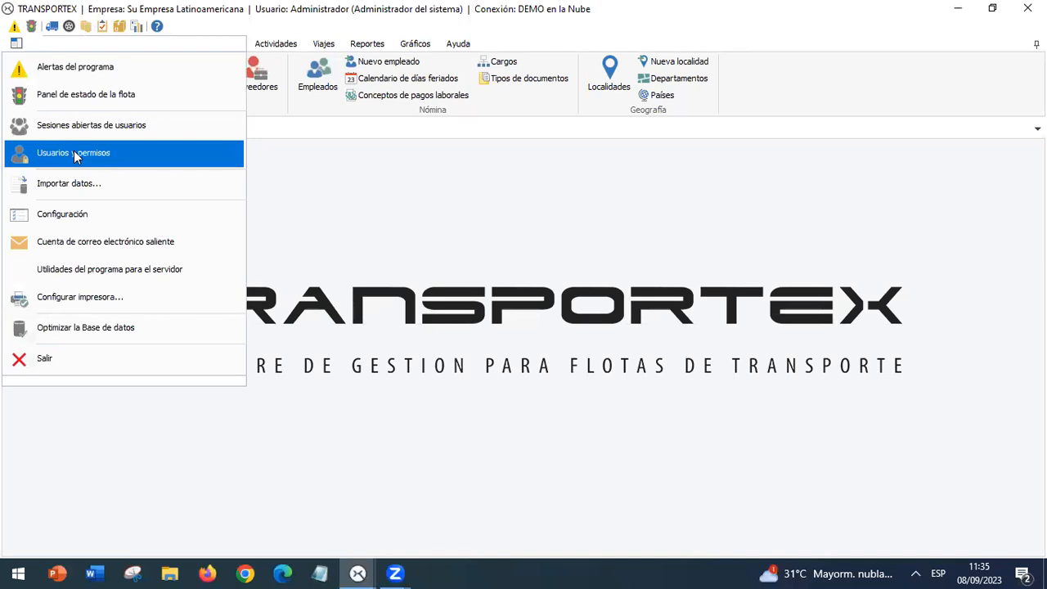
Step: Open the users and permissions list and display the Actividades permissions of the fourth user, a system operator
{"action": "left_click", "coordinate": [74, 157]}
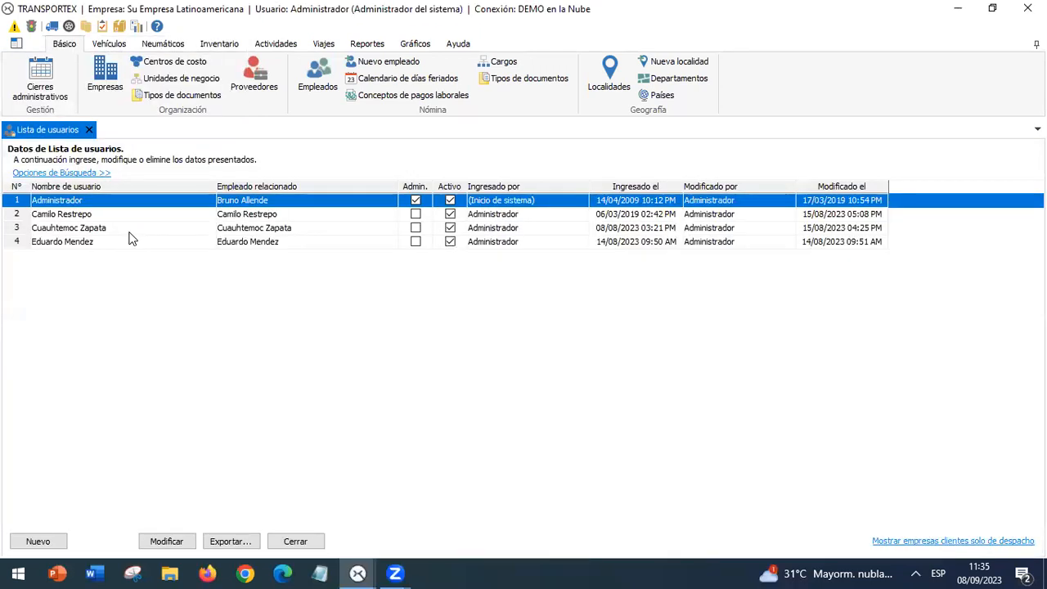
{"action": "left_click", "coordinate": [117, 231]}
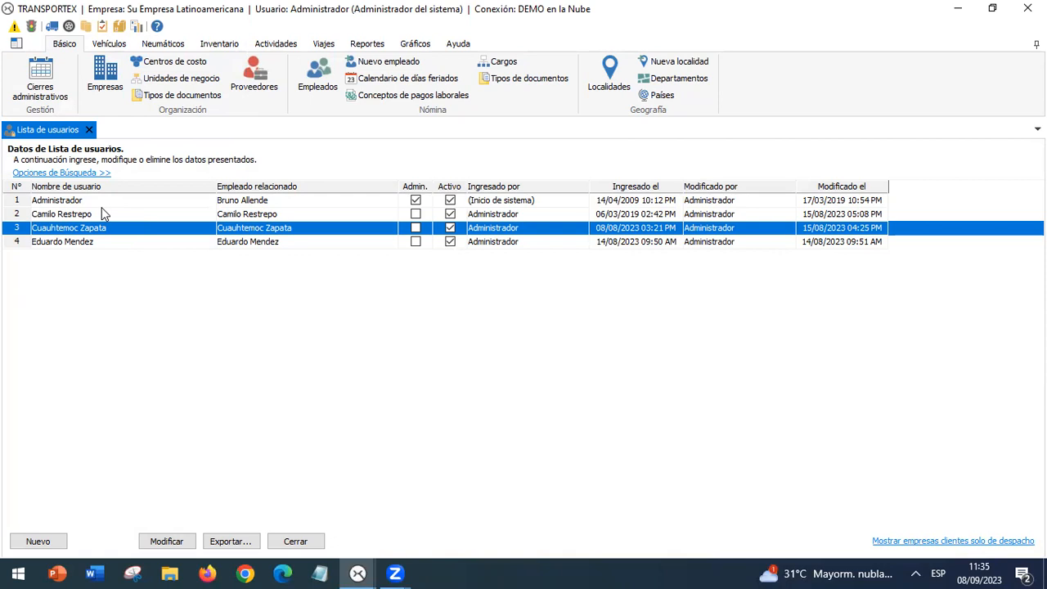
{"action": "left_click", "coordinate": [101, 206]}
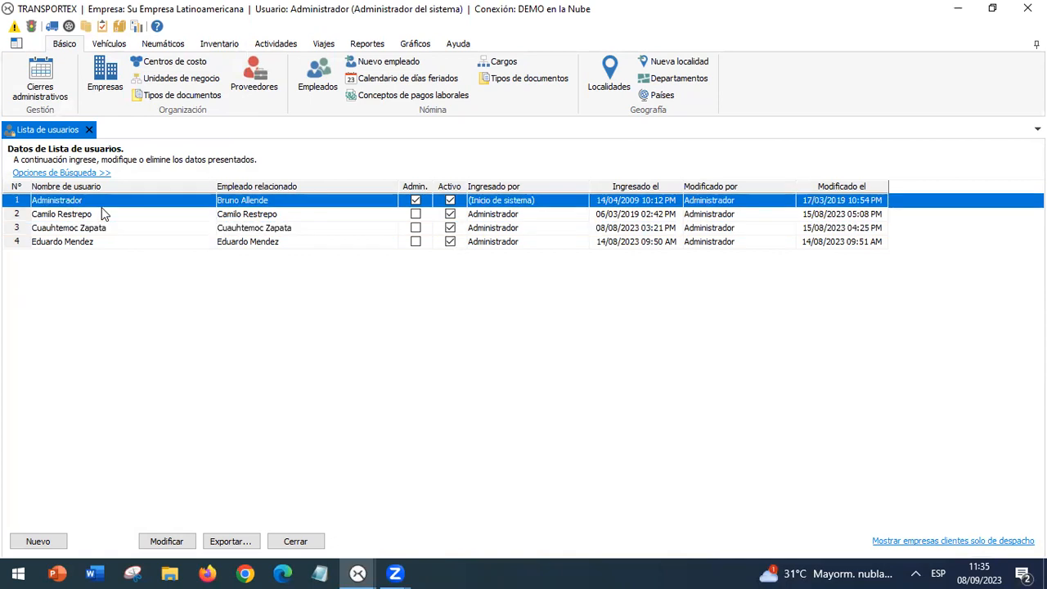
{"action": "left_click", "coordinate": [275, 242]}
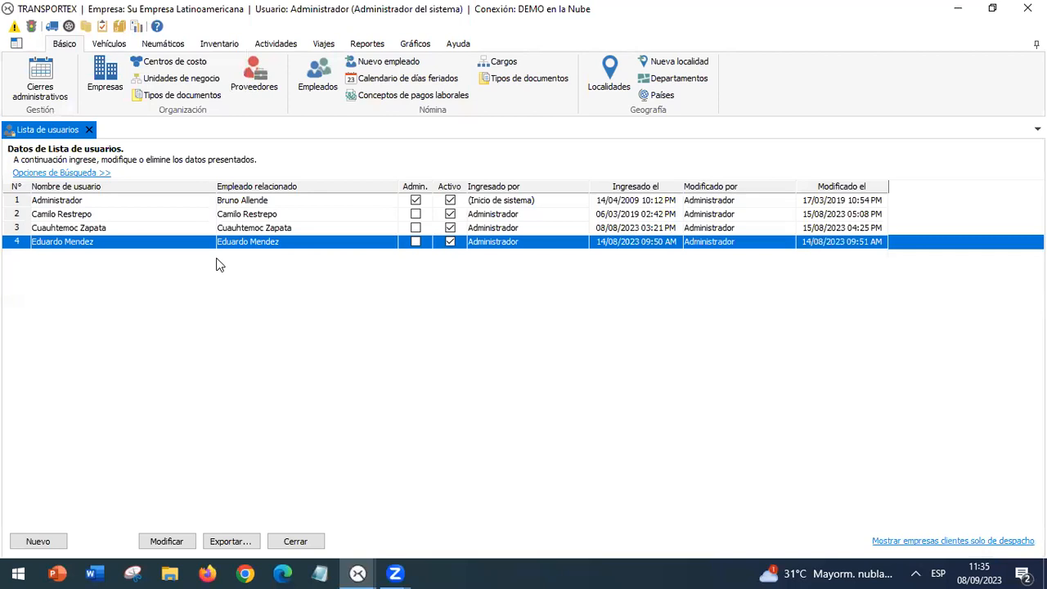
{"action": "double_click", "coordinate": [151, 245]}
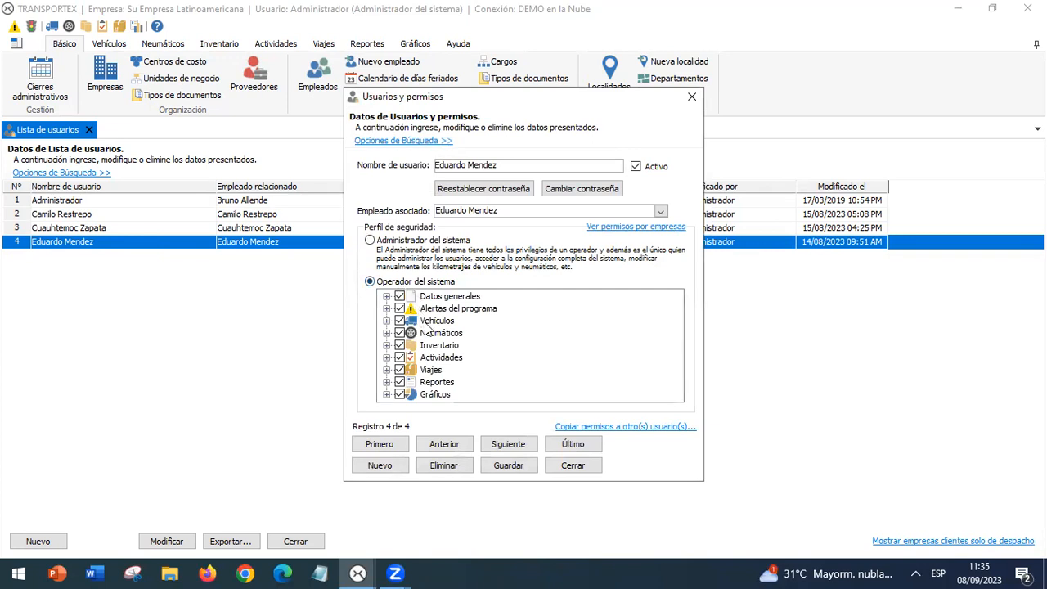
{"action": "left_click", "coordinate": [387, 357]}
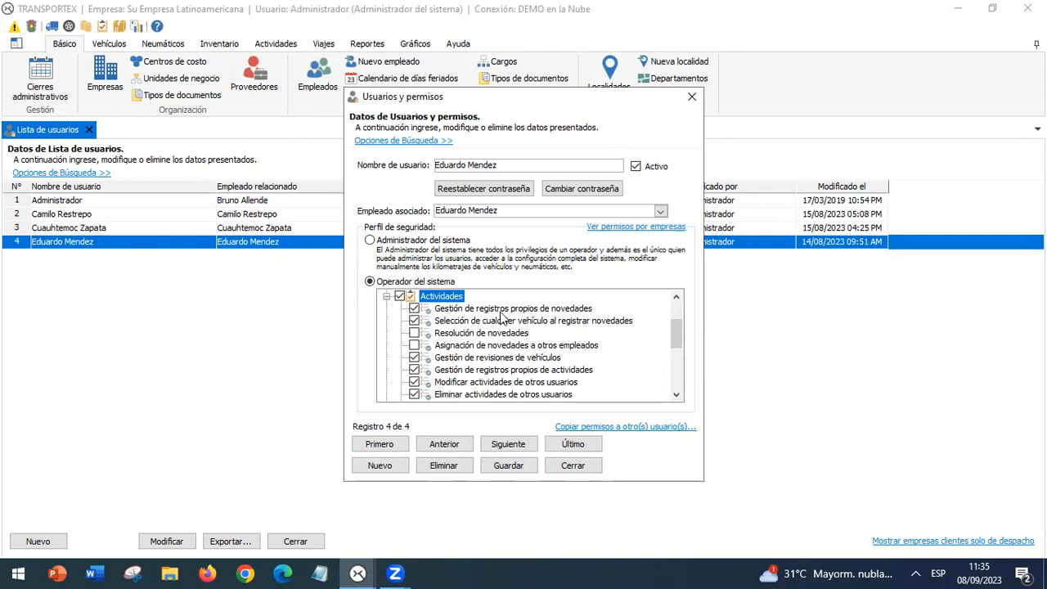
Step: Examine the operator's permissions for registering, selecting any vehicle for, resolving and assigning novedades, and close the user record
{"action": "left_click", "coordinate": [507, 310]}
{"action": "left_click", "coordinate": [512, 322]}
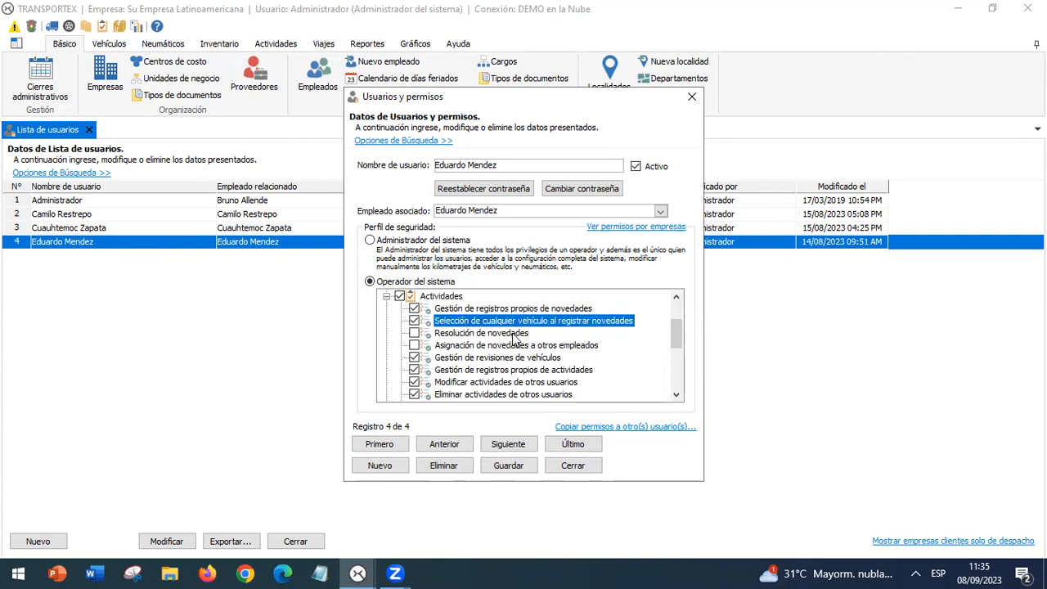
{"action": "left_click", "coordinate": [512, 334]}
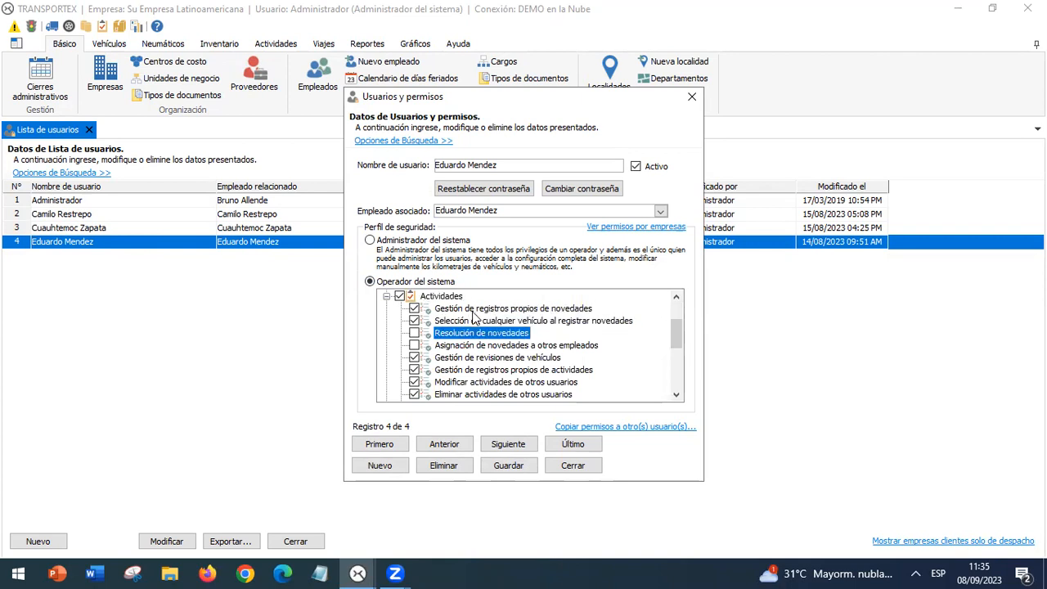
{"action": "left_click", "coordinate": [474, 309]}
{"action": "left_click", "coordinate": [481, 321]}
{"action": "left_click", "coordinate": [489, 334]}
{"action": "left_click", "coordinate": [493, 346]}
{"action": "left_click", "coordinate": [467, 310]}
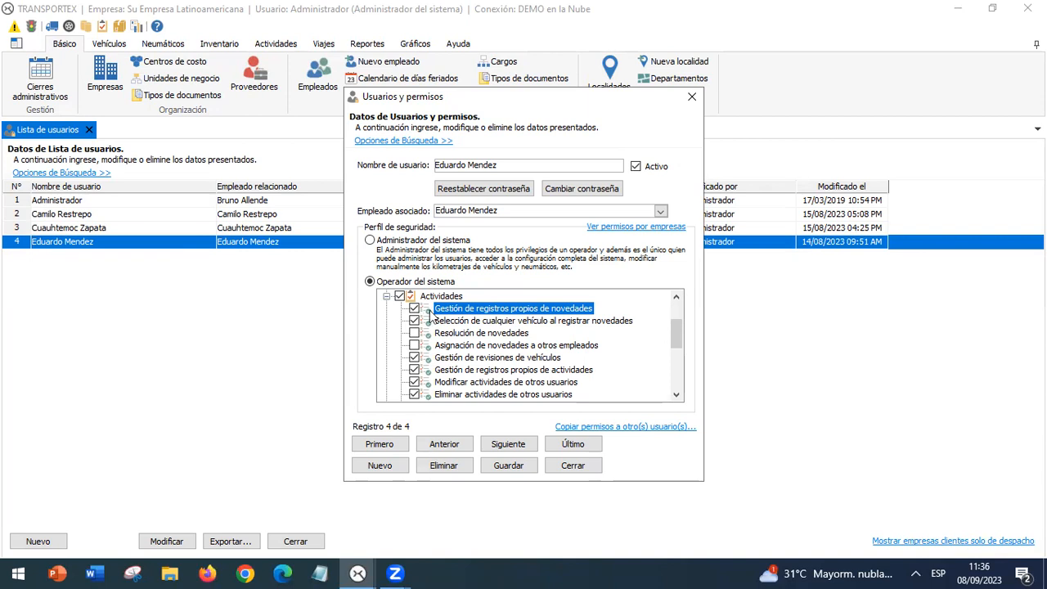
{"action": "left_click", "coordinate": [484, 320]}
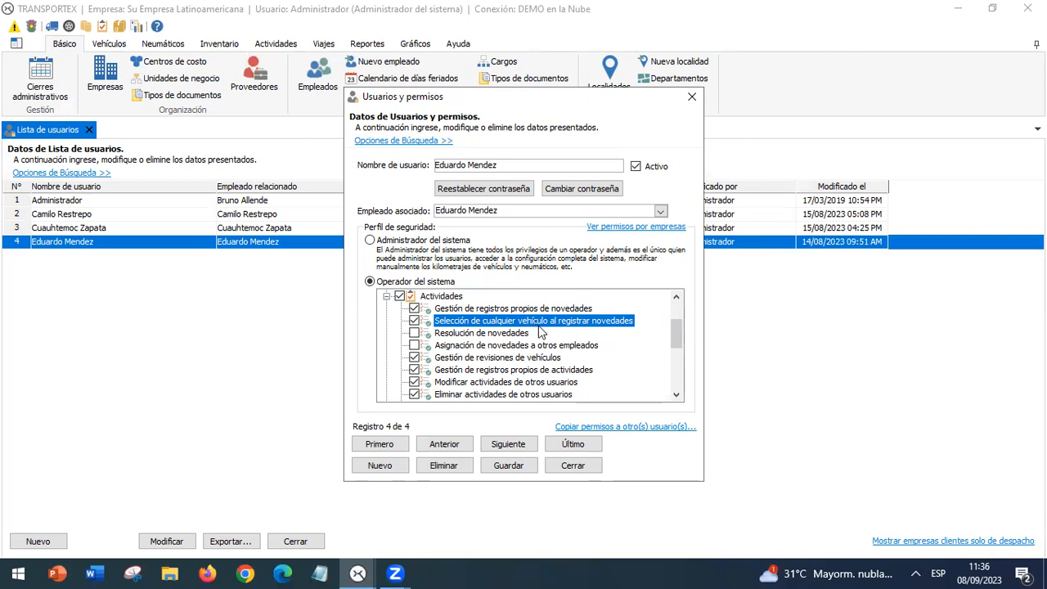
{"action": "left_click", "coordinate": [518, 335]}
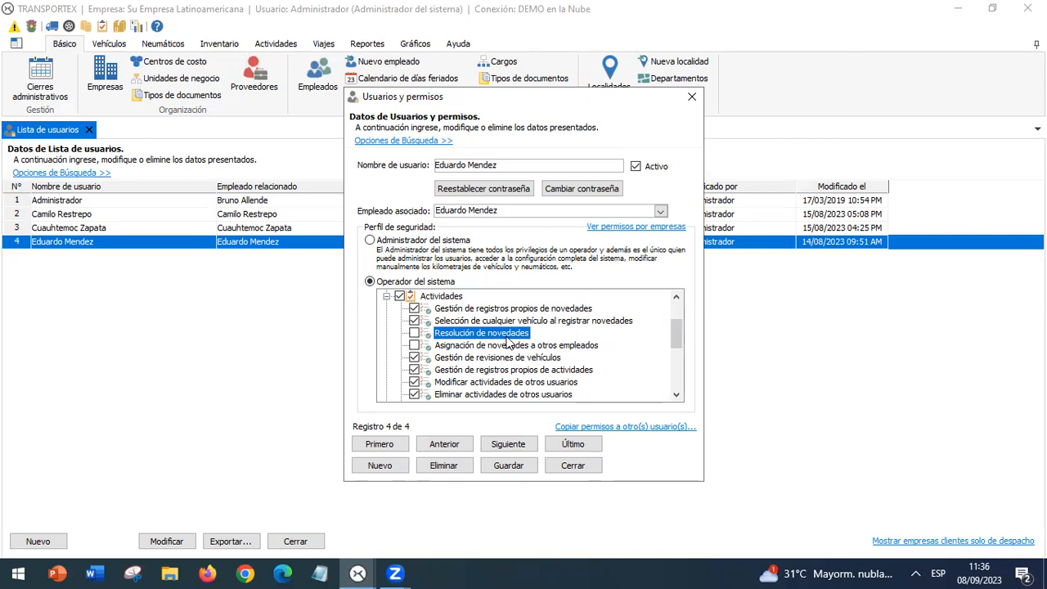
{"action": "left_click", "coordinate": [519, 347]}
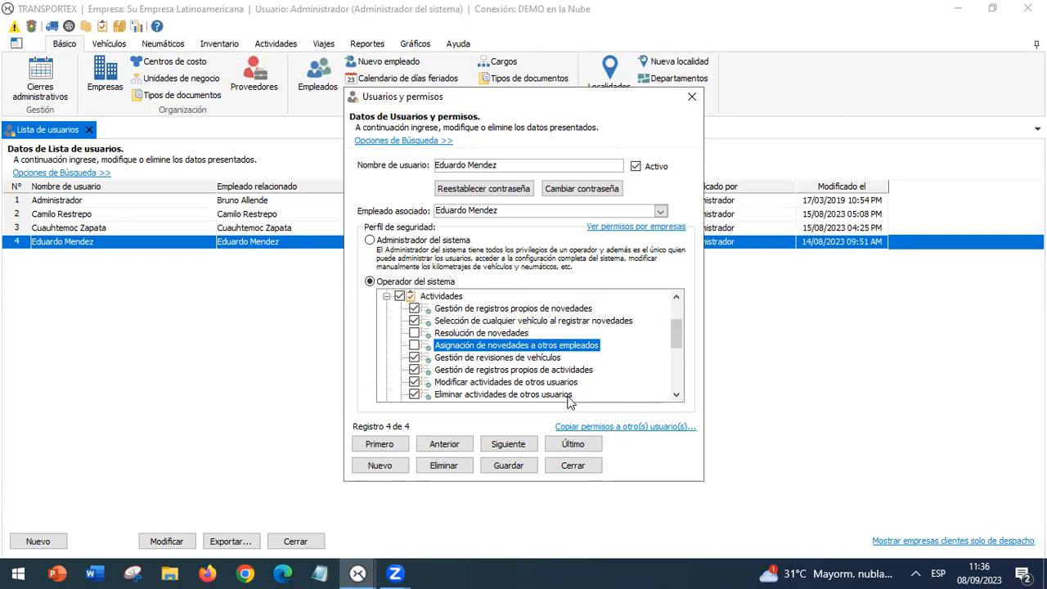
{"action": "left_click", "coordinate": [499, 310]}
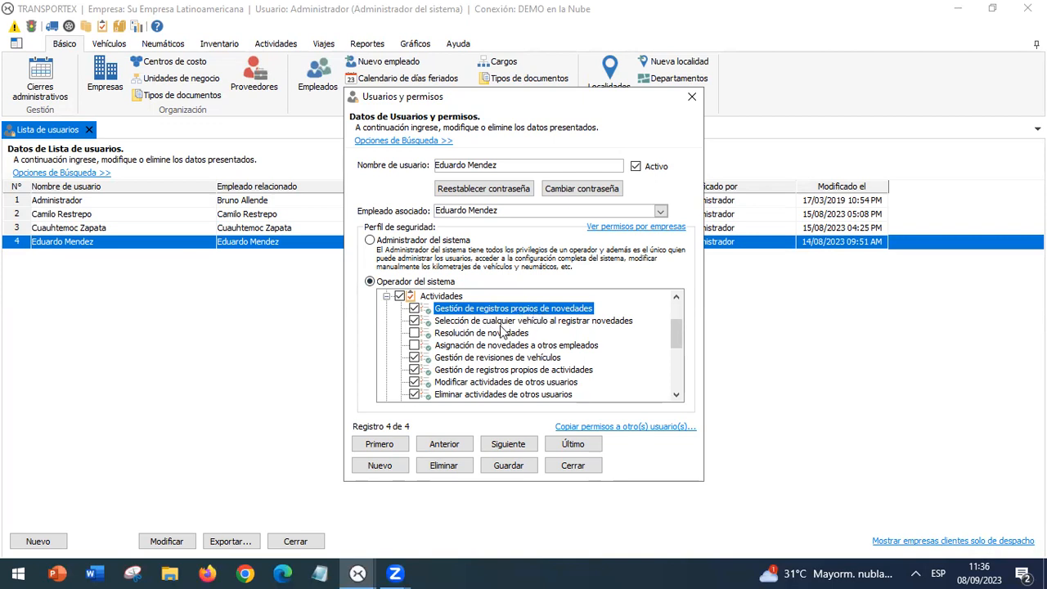
{"action": "left_click", "coordinate": [502, 324]}
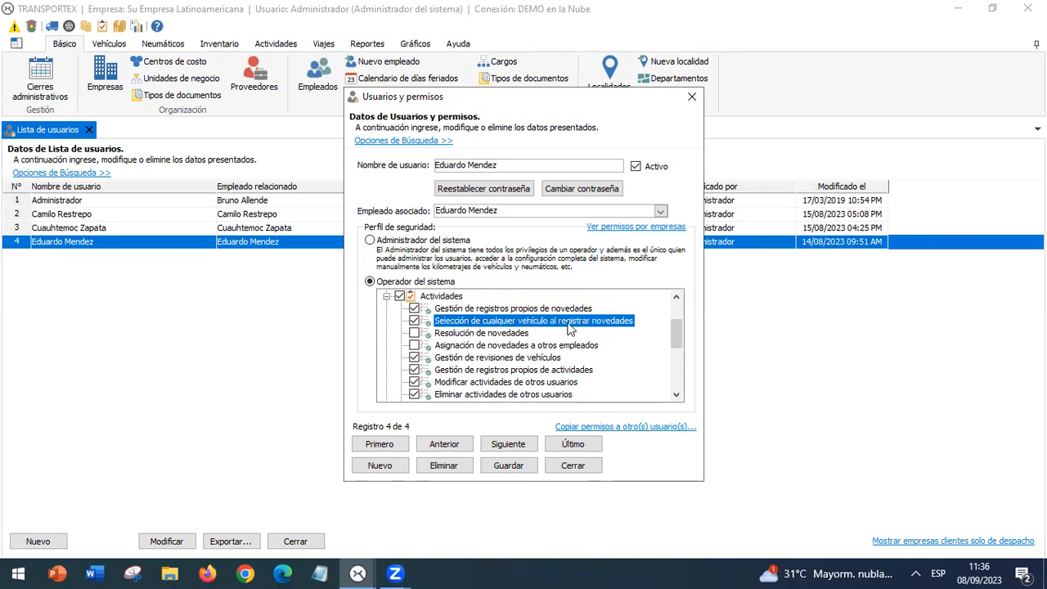
{"action": "left_click", "coordinate": [573, 464]}
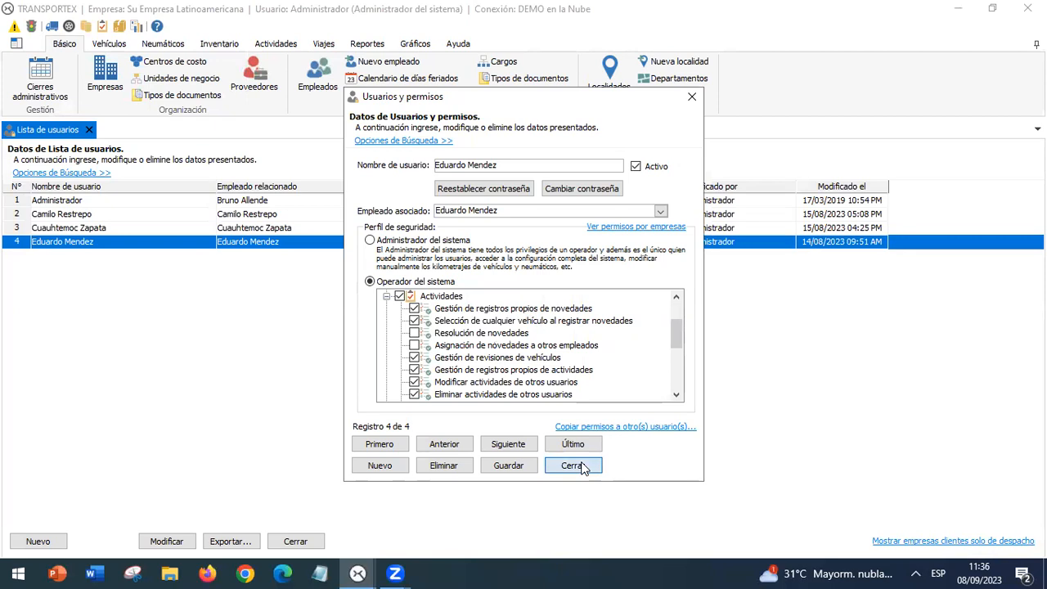
Step: Switch to the TRANSPORTEX window of the operator's session and start a new record in the vehicle novedades list
{"action": "left_click", "coordinate": [372, 572]}
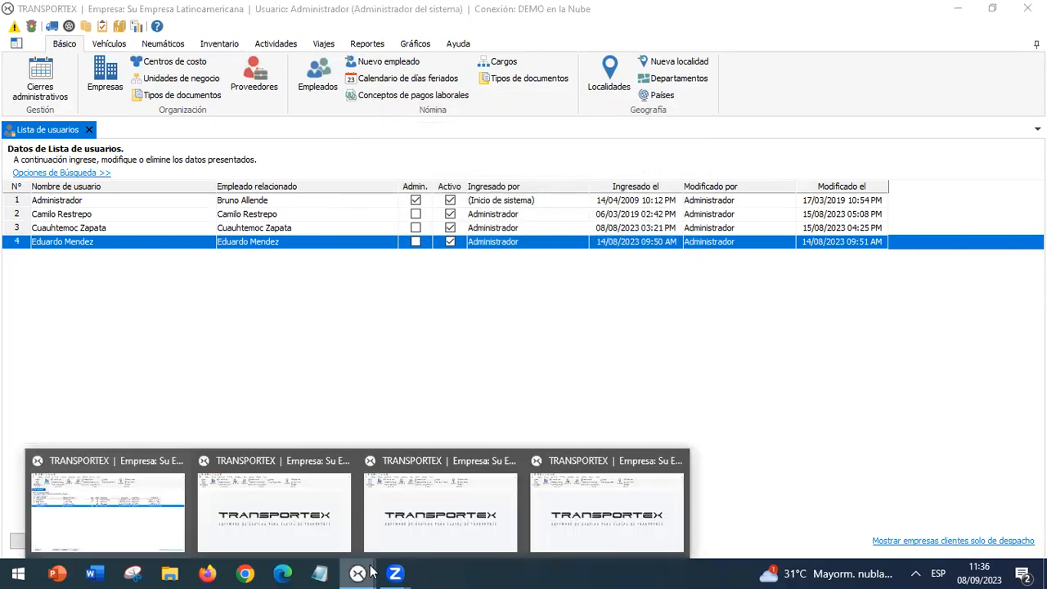
{"action": "left_click", "coordinate": [320, 531]}
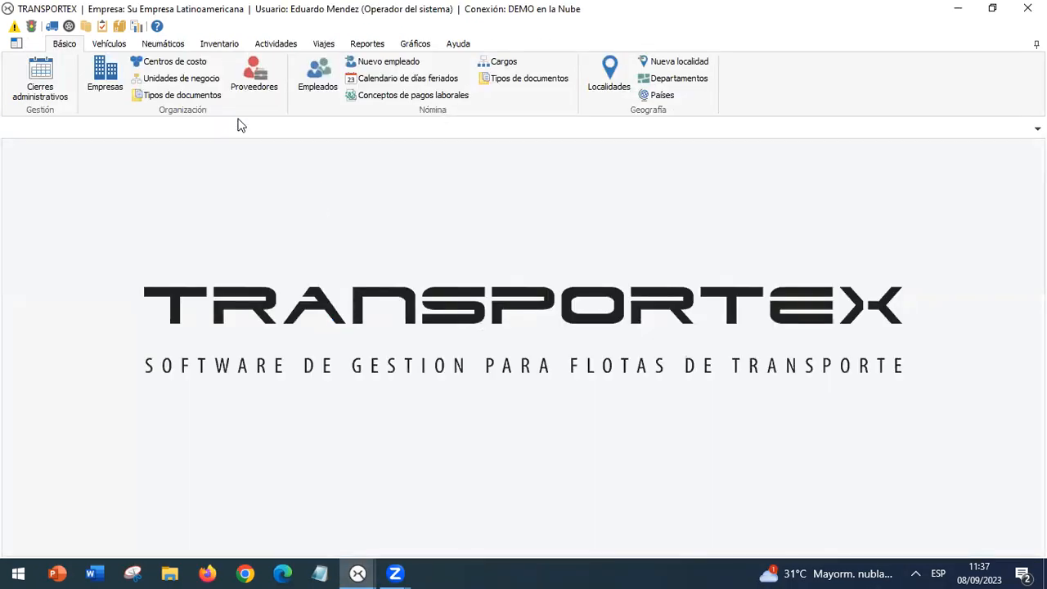
{"action": "left_click", "coordinate": [276, 43]}
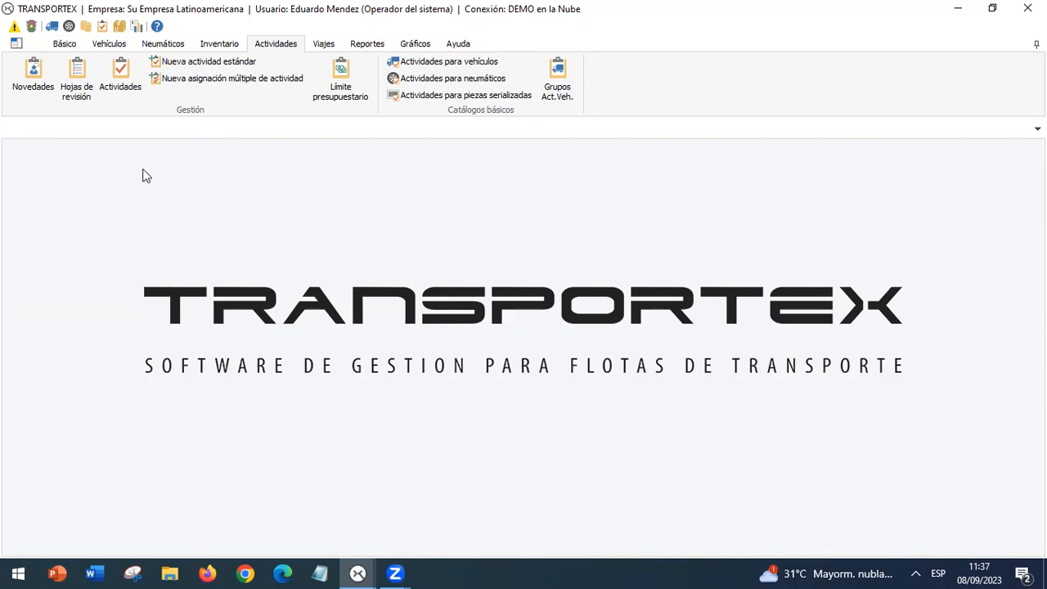
{"action": "left_click", "coordinate": [35, 90]}
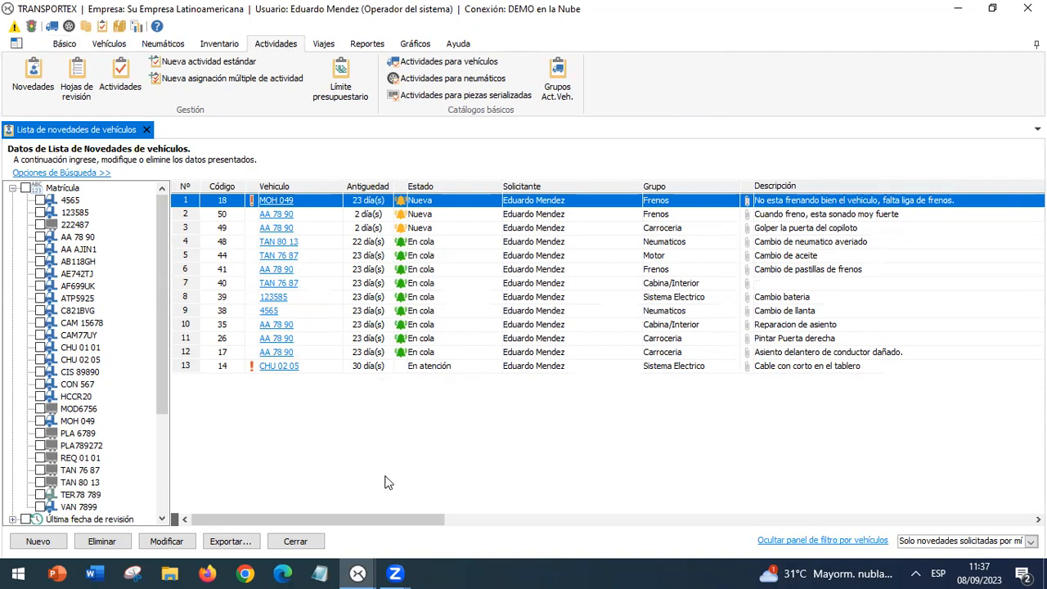
{"action": "left_click", "coordinate": [41, 541]}
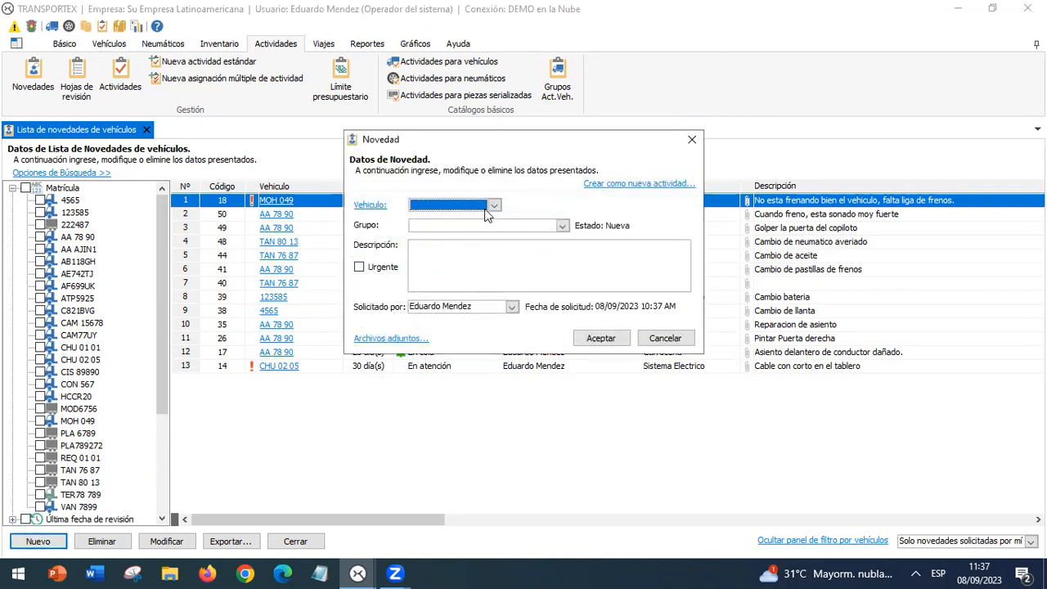
{"action": "left_click", "coordinate": [487, 208]}
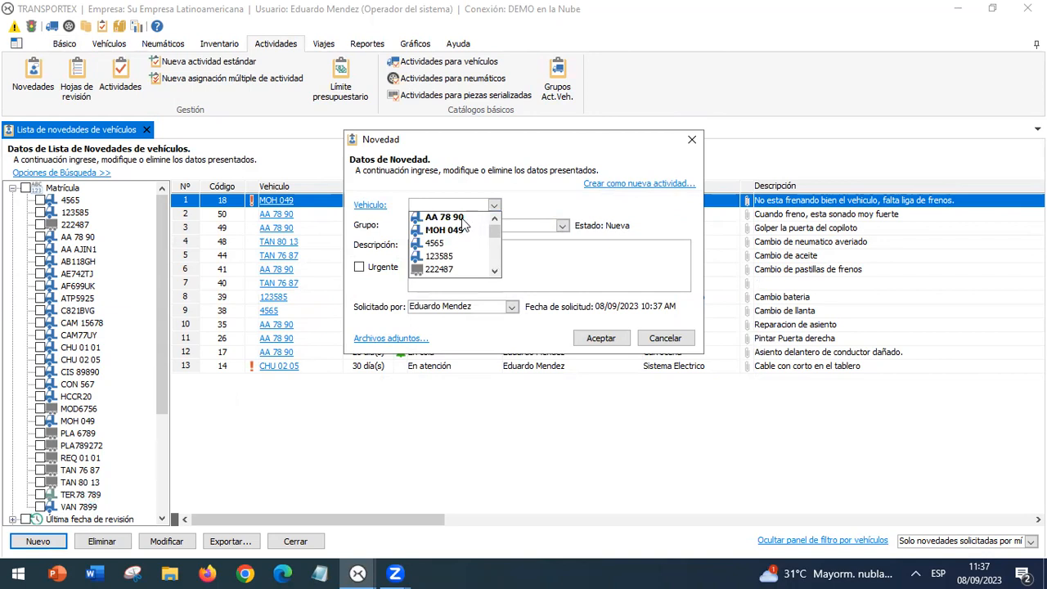
{"action": "left_click", "coordinate": [96, 248]}
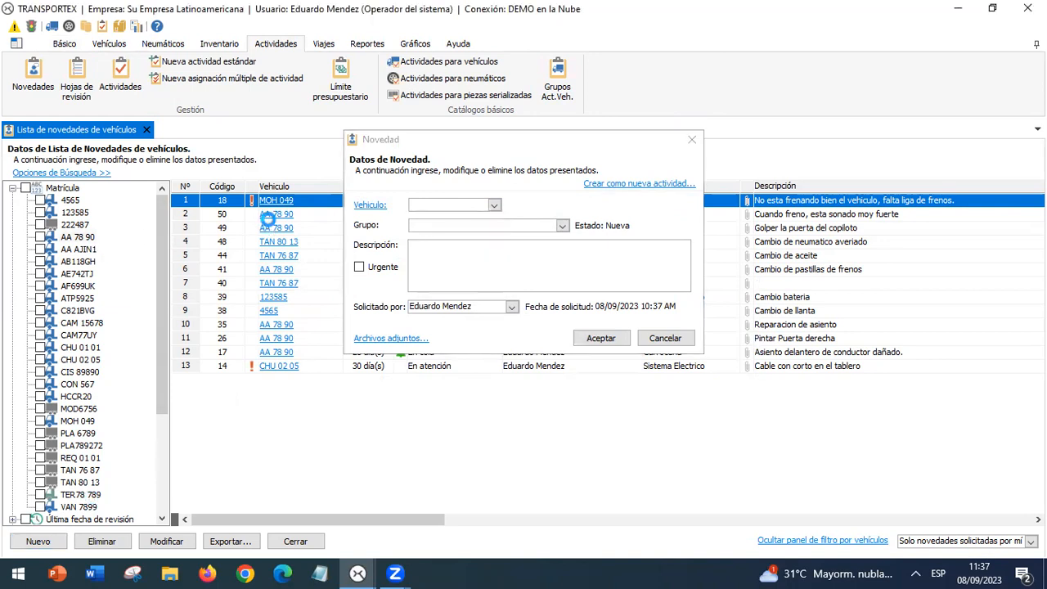
{"action": "left_click", "coordinate": [270, 226]}
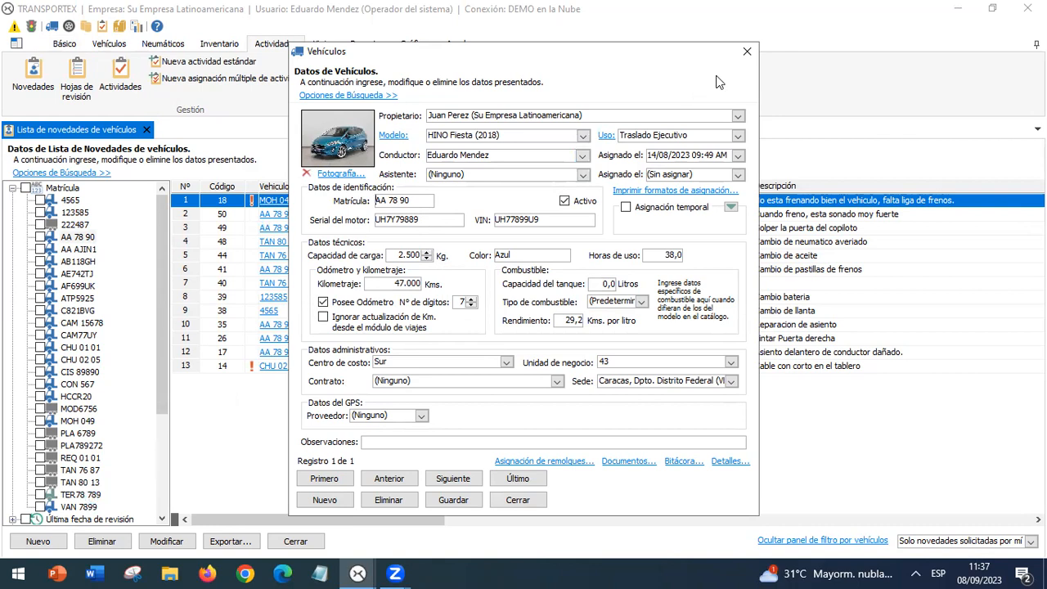
{"action": "left_click", "coordinate": [747, 51]}
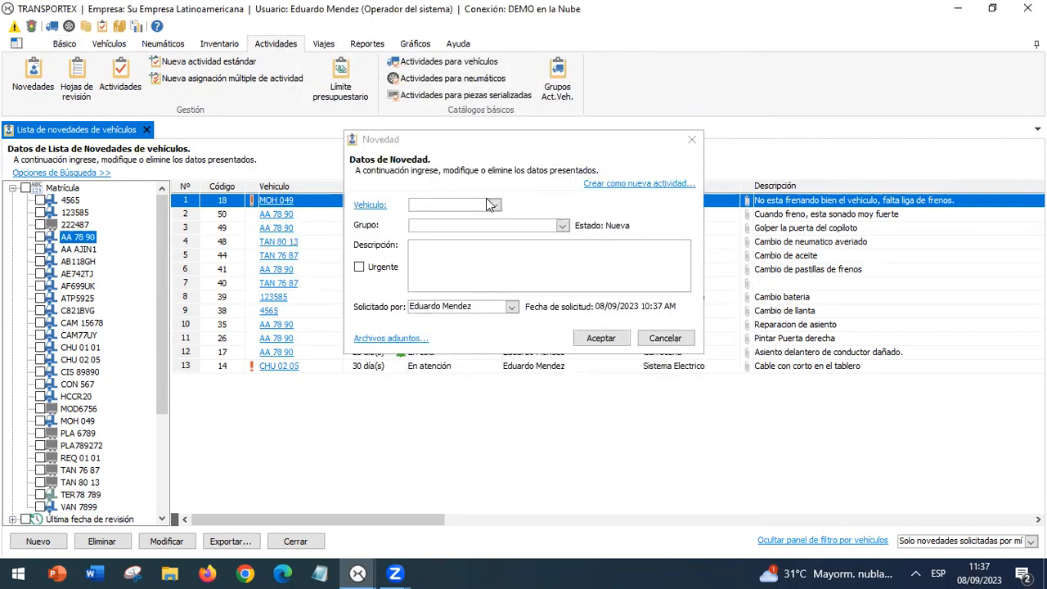
Step: Set the new novedad's vehicle to AA 78 90 and its group to Caja y Transmision
{"action": "left_click", "coordinate": [491, 204]}
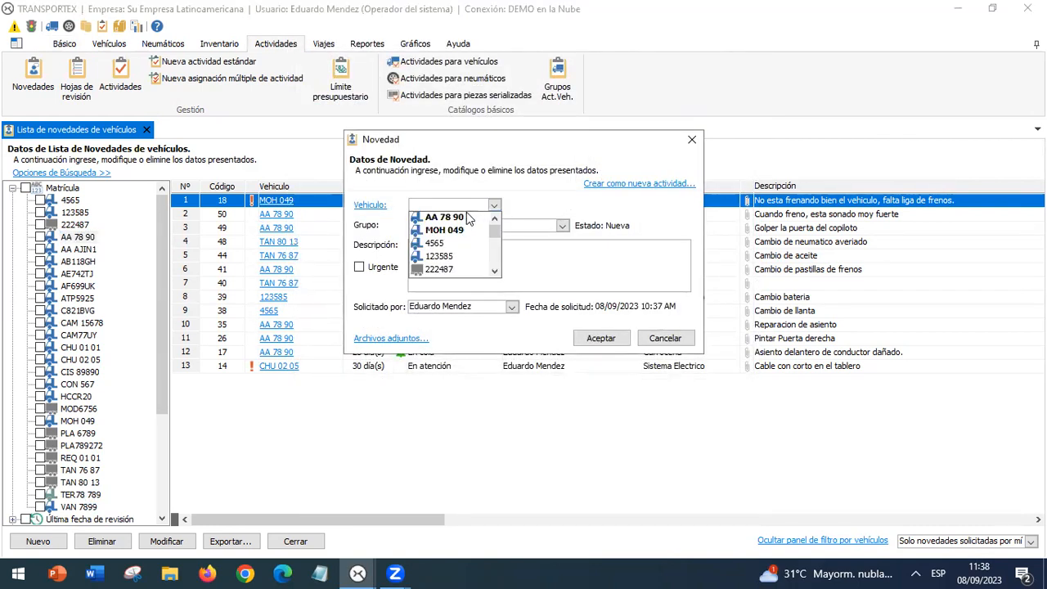
{"action": "left_click", "coordinate": [471, 181]}
{"action": "left_click", "coordinate": [493, 206]}
{"action": "left_click", "coordinate": [471, 218]}
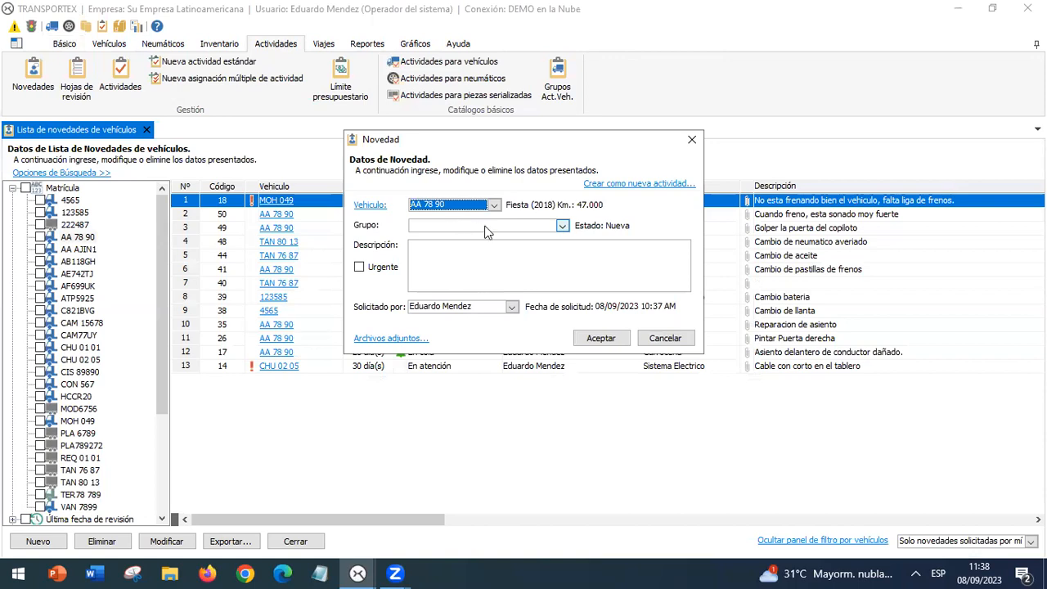
{"action": "left_click", "coordinate": [563, 226]}
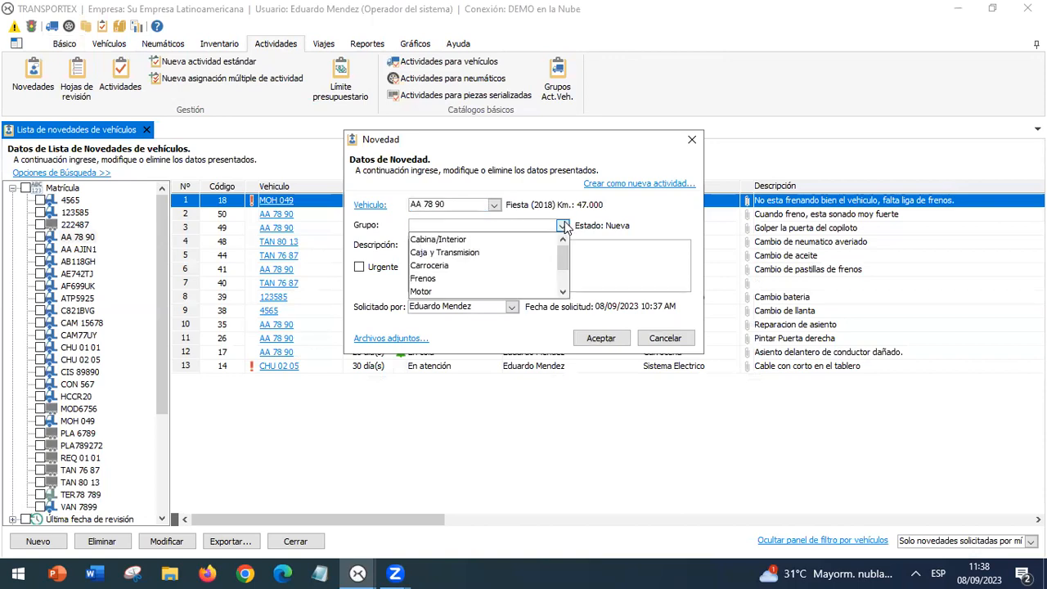
{"action": "left_click", "coordinate": [513, 253]}
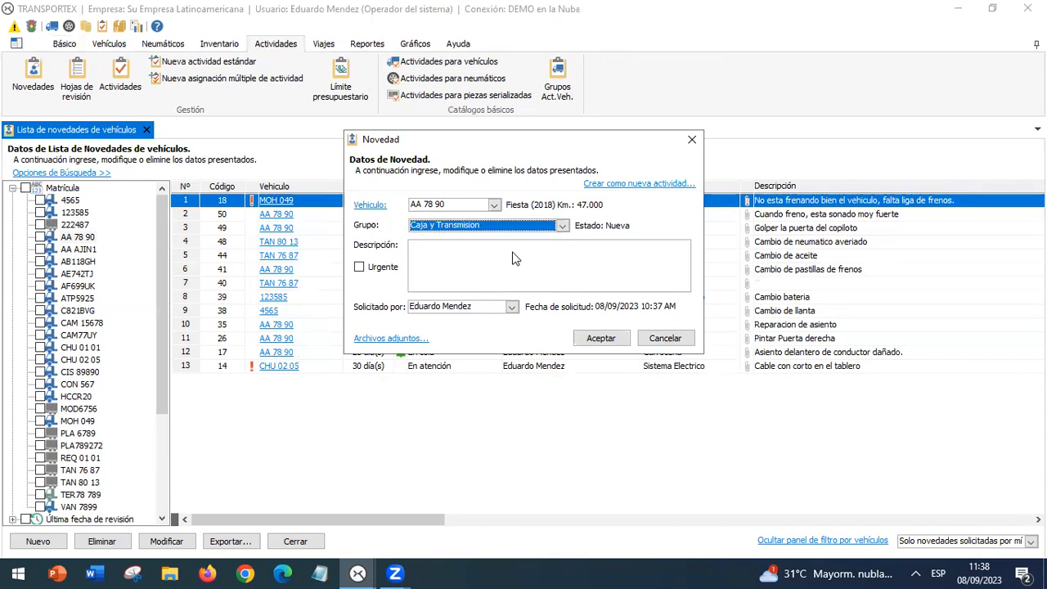
Step: Enter the description "ruido al hacer los cambios de velocidad" and save the novedad
{"action": "key", "text": "Tab"}
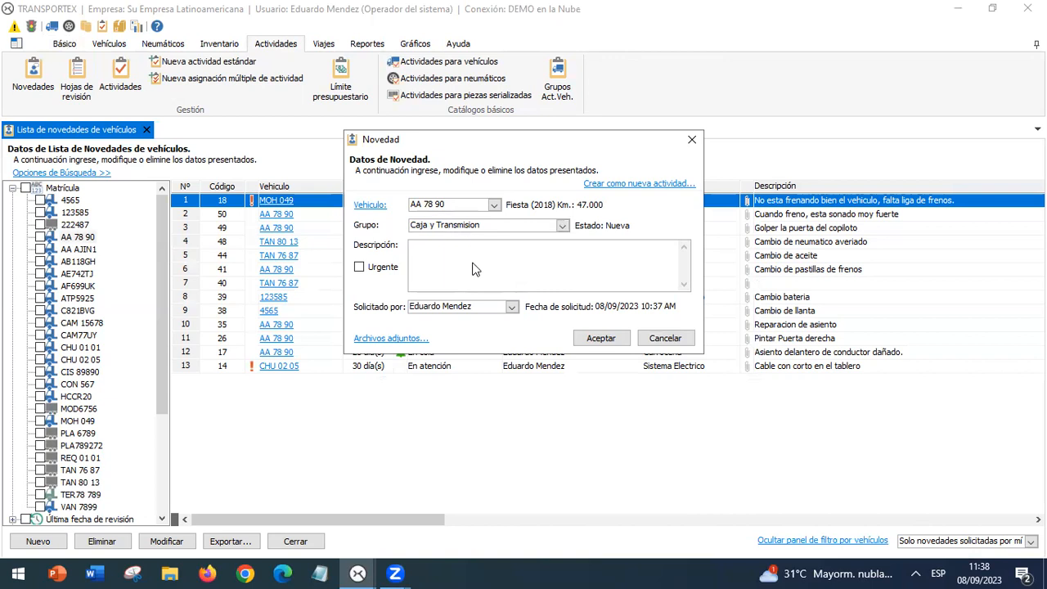
{"action": "type", "text": "r"}
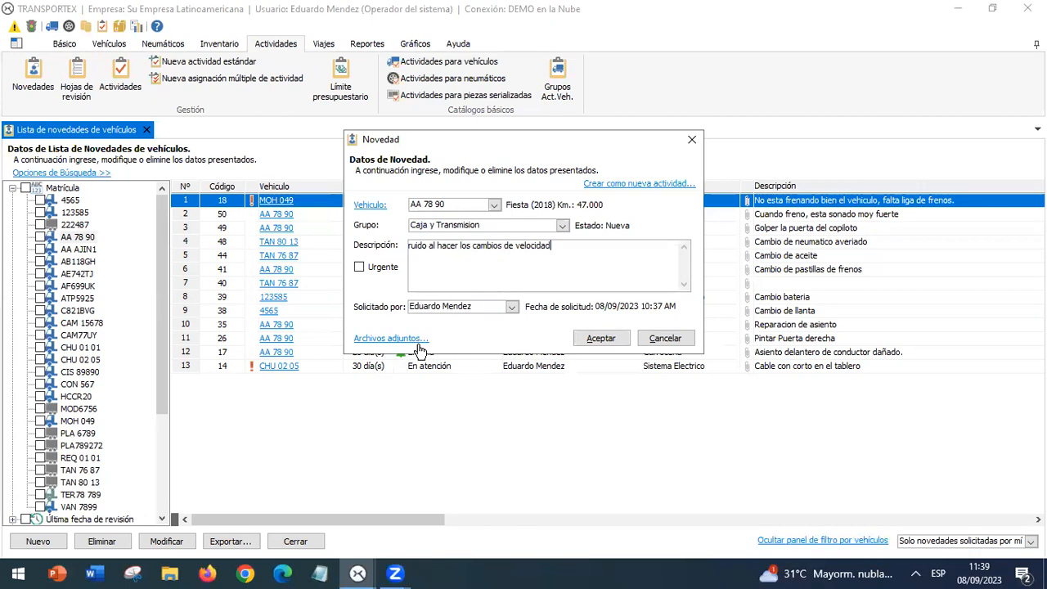
{"action": "left_click", "coordinate": [594, 347]}
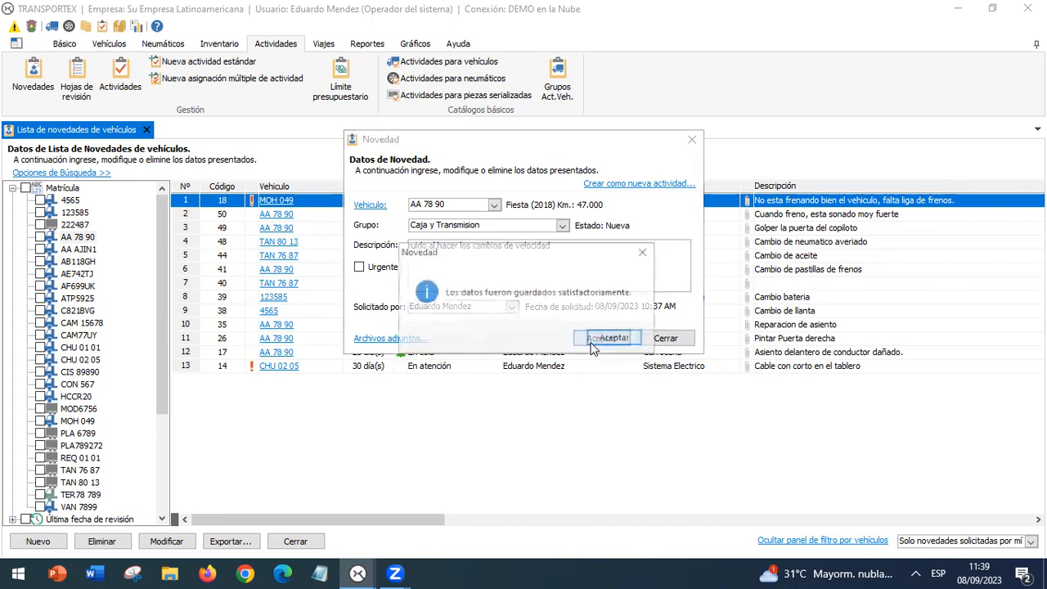
{"action": "left_click", "coordinate": [615, 340]}
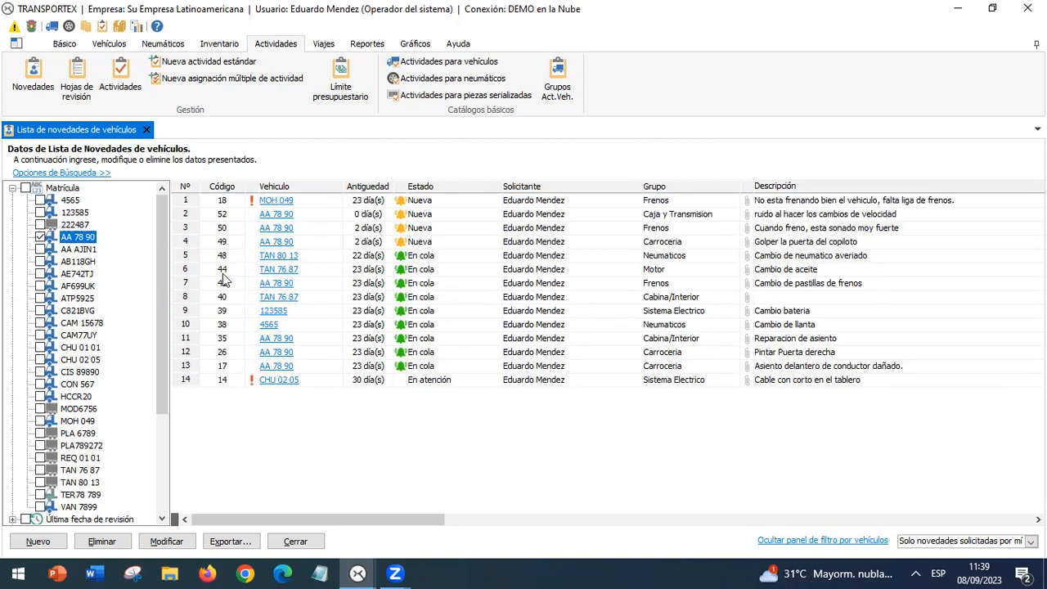
Step: Sort the novedades list by Código in ascending order and review the status of the most recent entries
{"action": "left_click", "coordinate": [226, 188]}
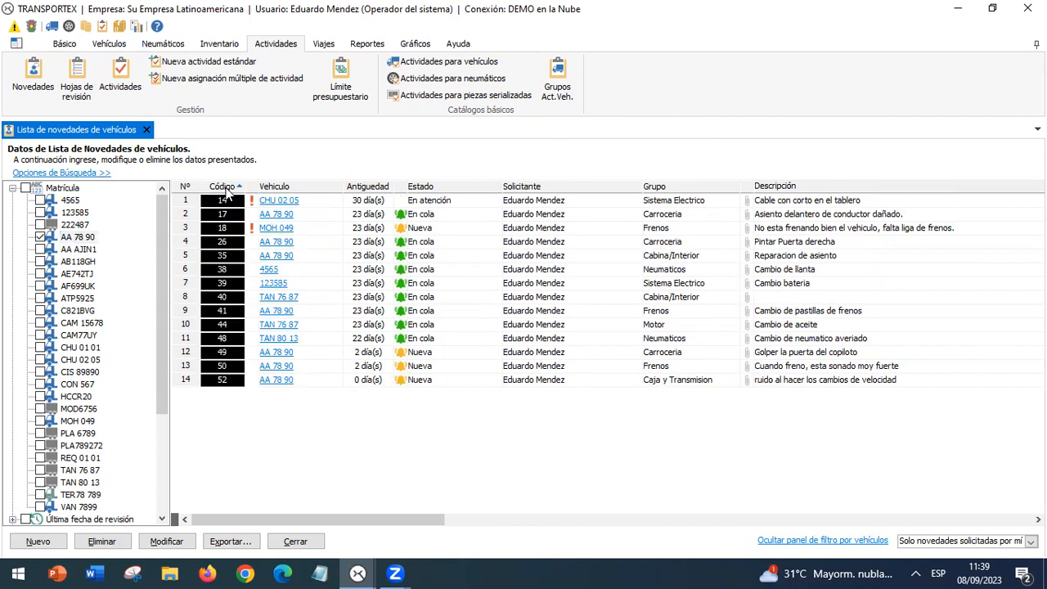
{"action": "left_click", "coordinate": [228, 381]}
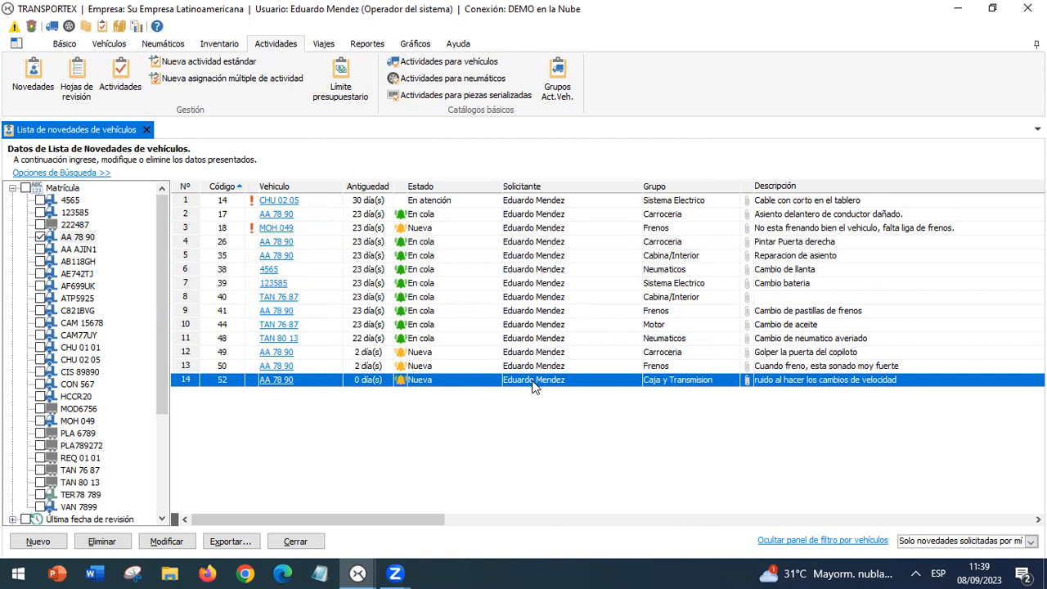
{"action": "left_click", "coordinate": [414, 369]}
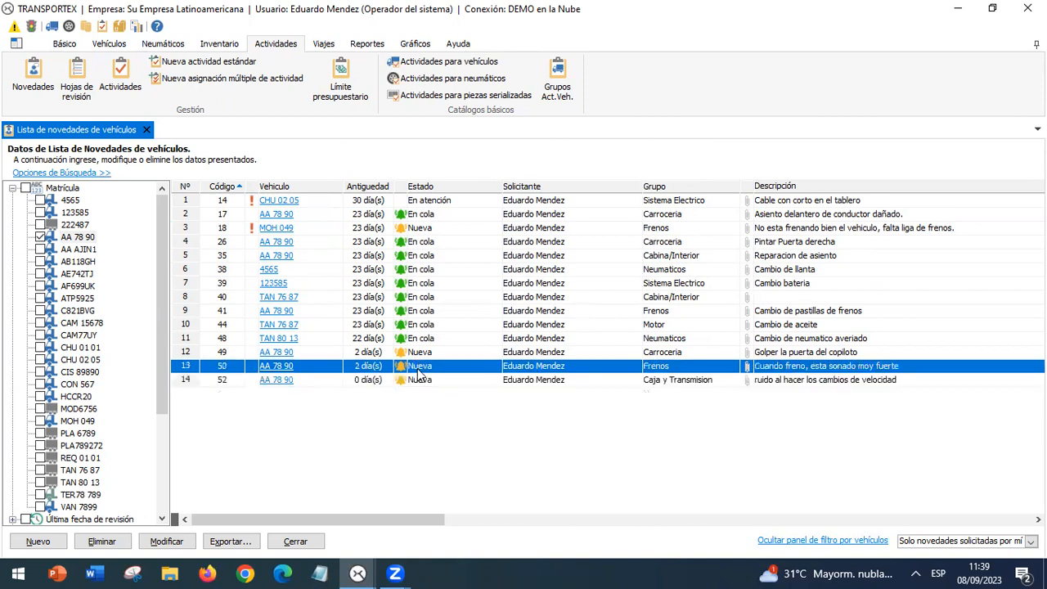
Step: Compare the status of novedades 50 and 52 for vehicle AA 78 90
{"action": "left_click", "coordinate": [418, 378]}
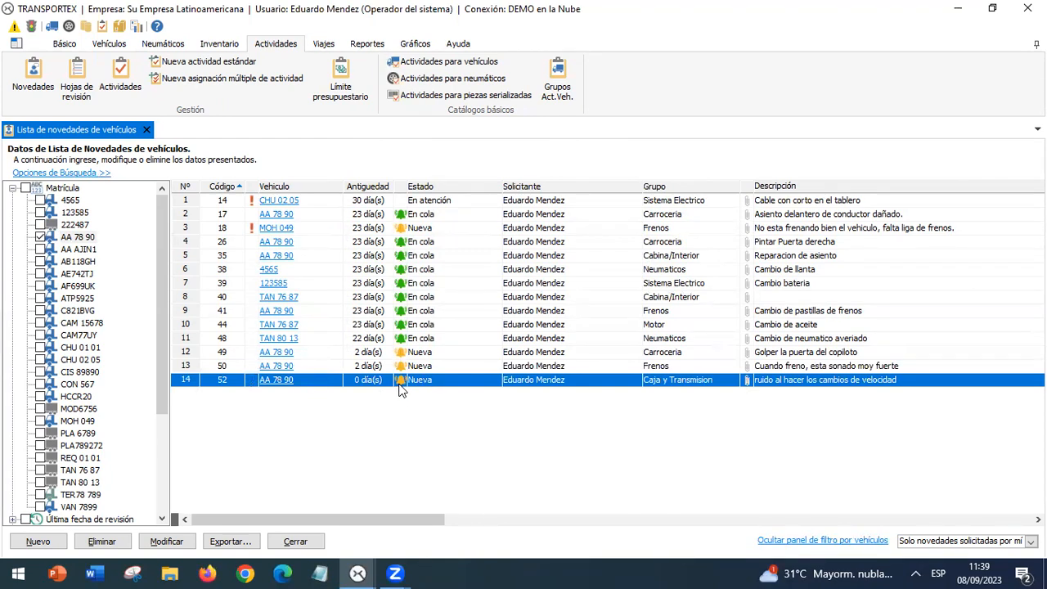
{"action": "left_click", "coordinate": [421, 371]}
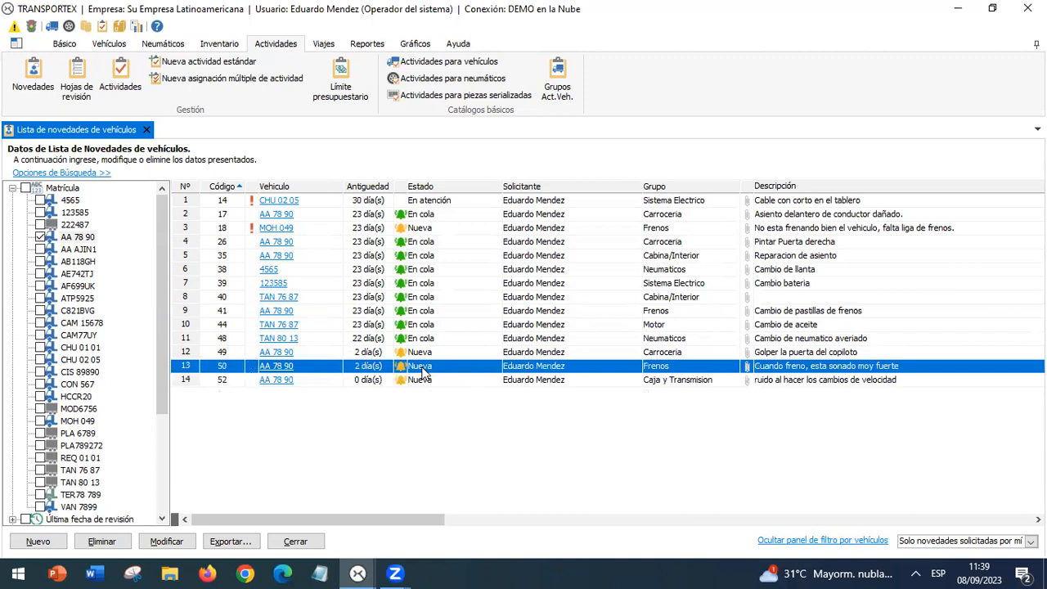
{"action": "left_click", "coordinate": [424, 379]}
{"action": "left_click", "coordinate": [424, 375]}
{"action": "left_click", "coordinate": [430, 381]}
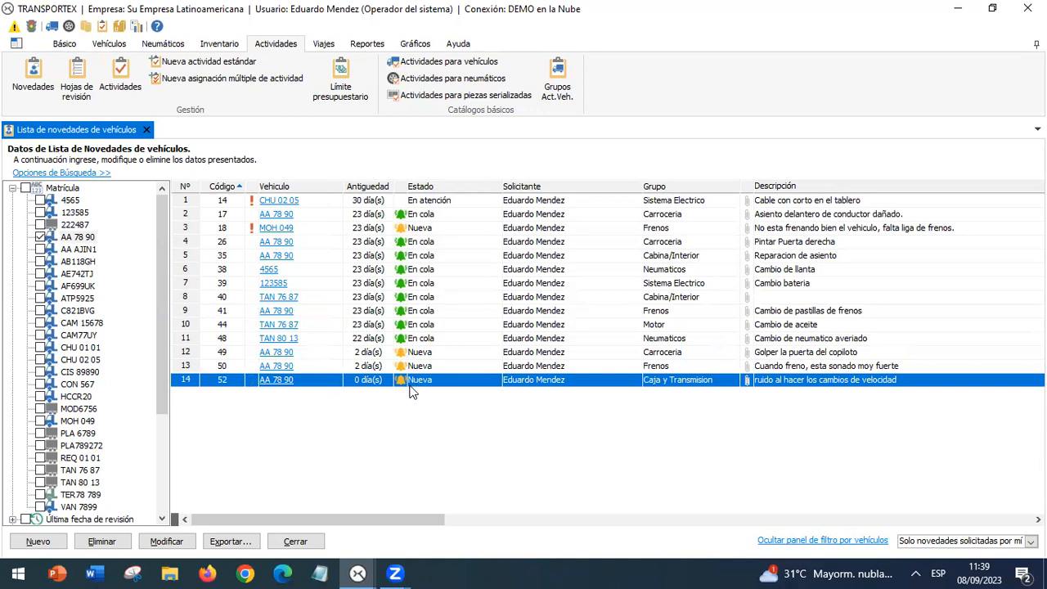
Step: Switch to the administrator session and display the Actividades permissions of the third user in the user list
{"action": "left_click", "coordinate": [357, 573]}
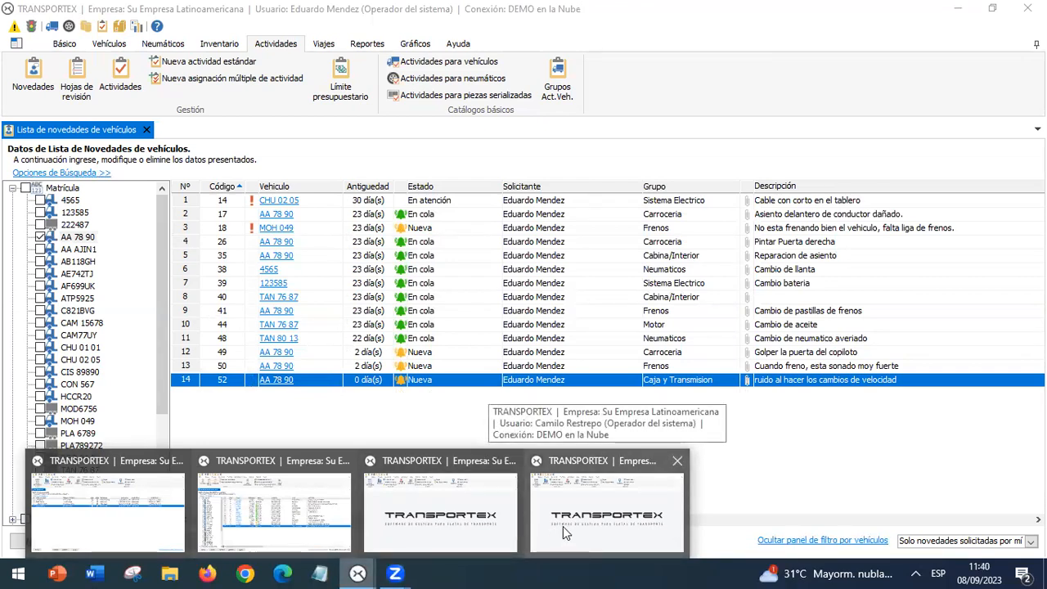
{"action": "left_click", "coordinate": [121, 541]}
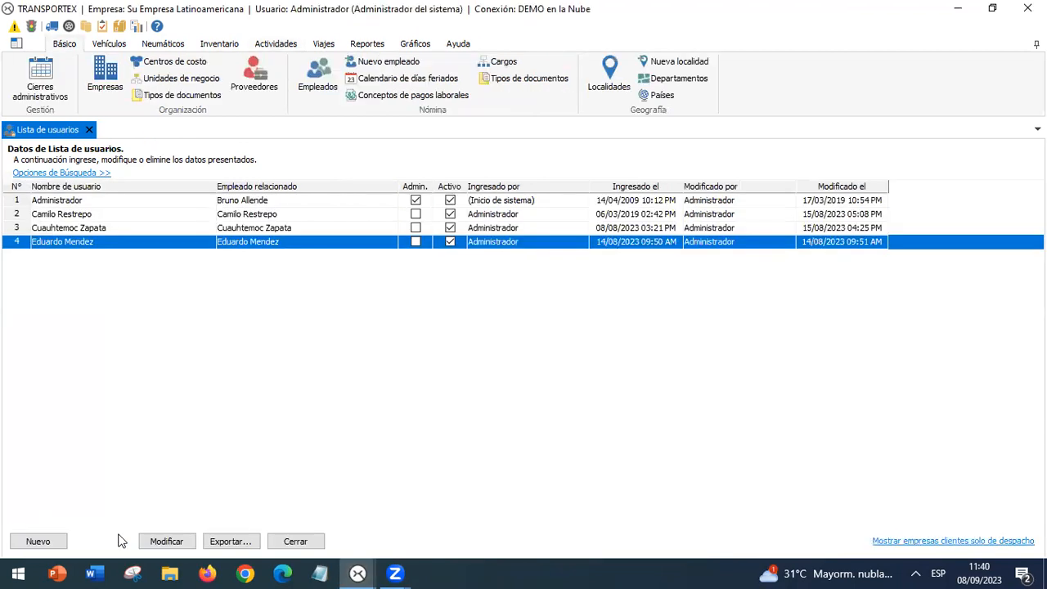
{"action": "left_click", "coordinate": [123, 233]}
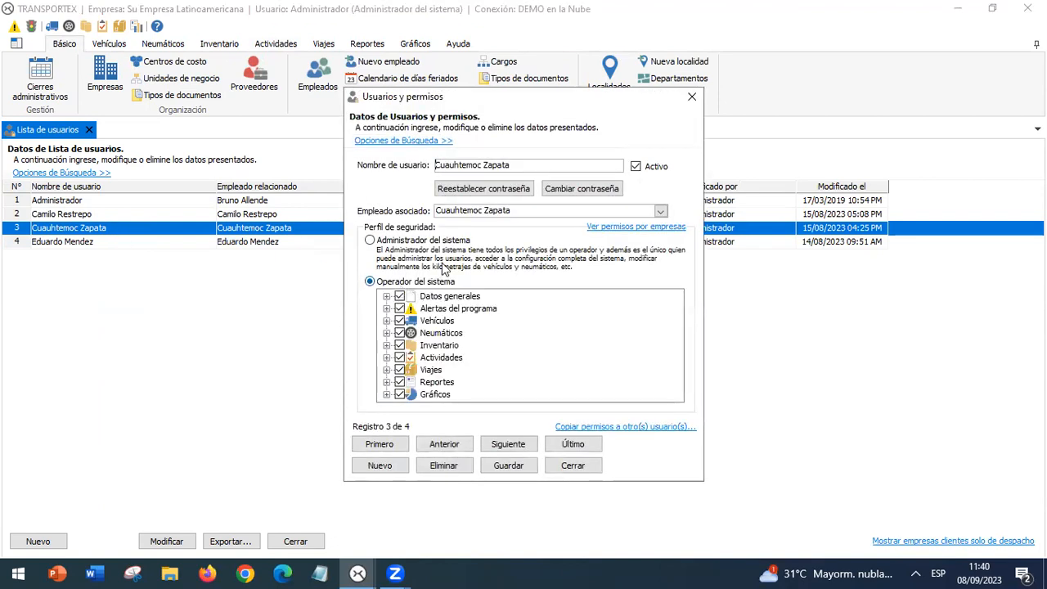
{"action": "left_click", "coordinate": [387, 357]}
Step: Examine this operator's permissions for managing own novedades, selecting any vehicle and resolving novedades, and close the user record
{"action": "left_click", "coordinate": [460, 313]}
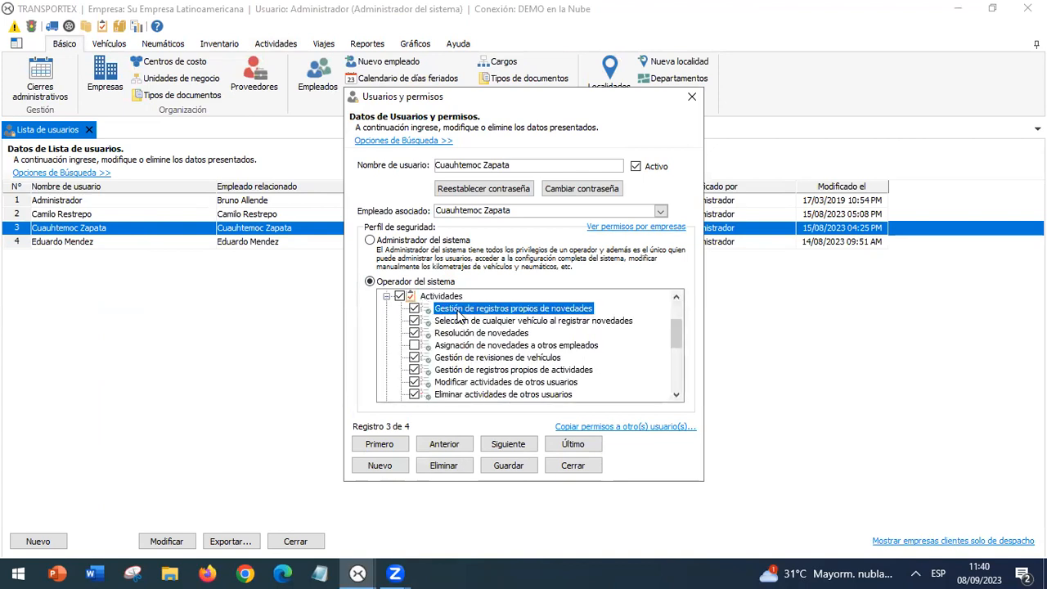
{"action": "left_click", "coordinate": [472, 323]}
{"action": "left_click", "coordinate": [480, 335]}
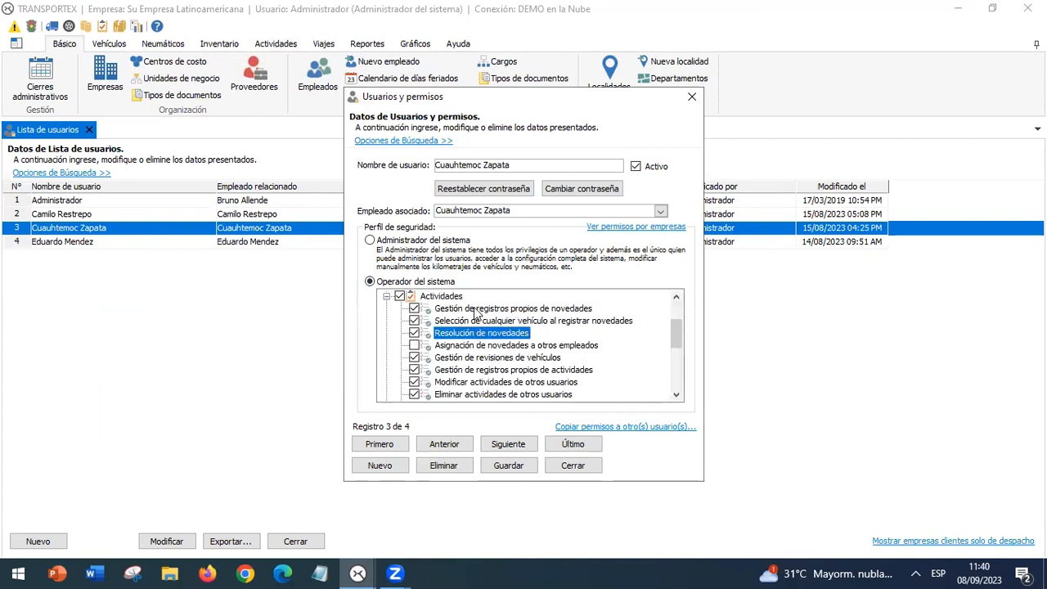
{"action": "left_click", "coordinate": [476, 310]}
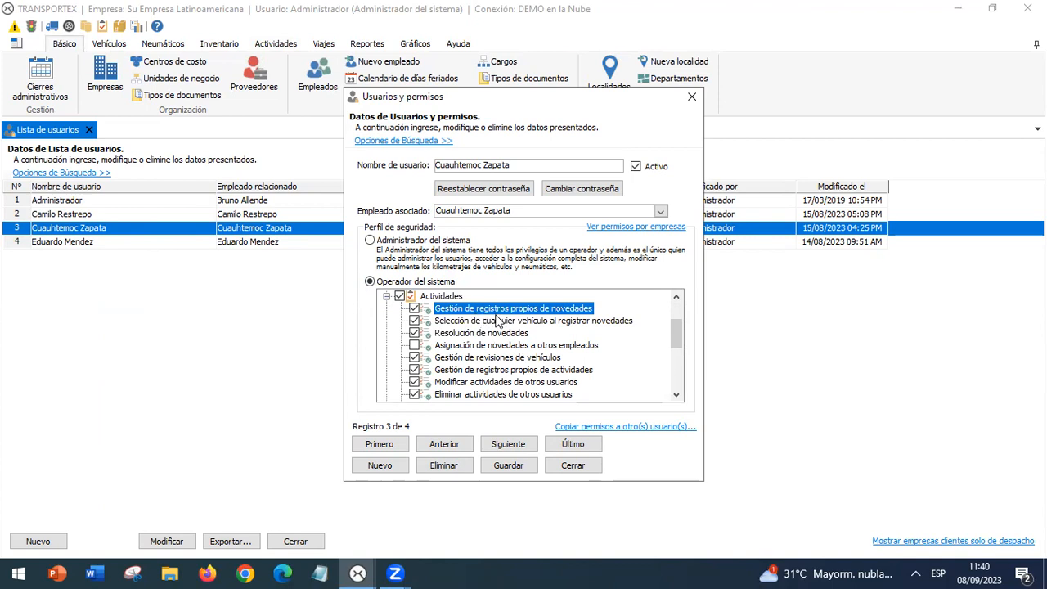
{"action": "left_click", "coordinate": [517, 321]}
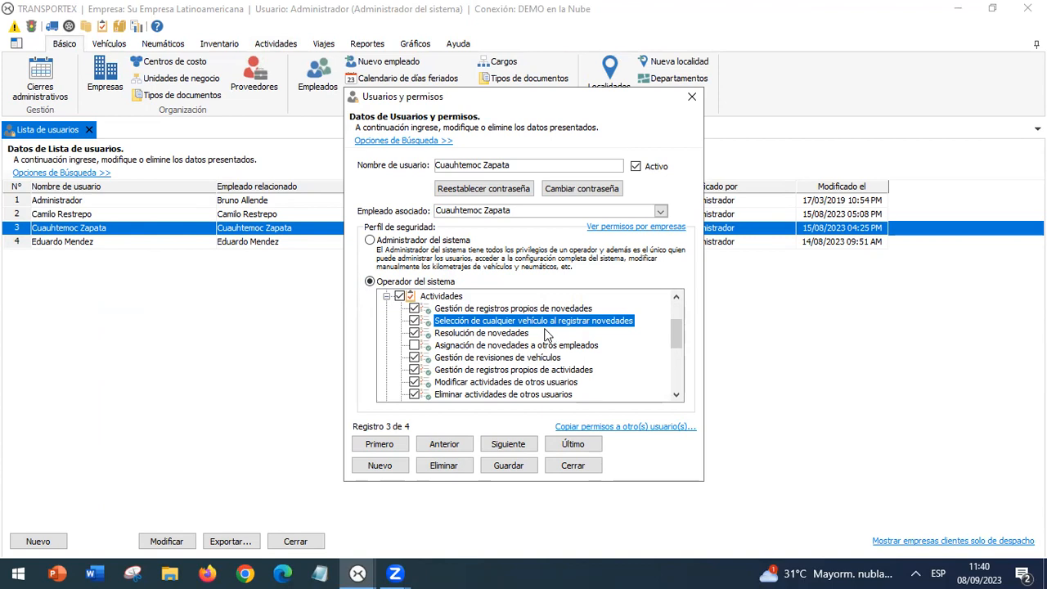
{"action": "left_click", "coordinate": [519, 333]}
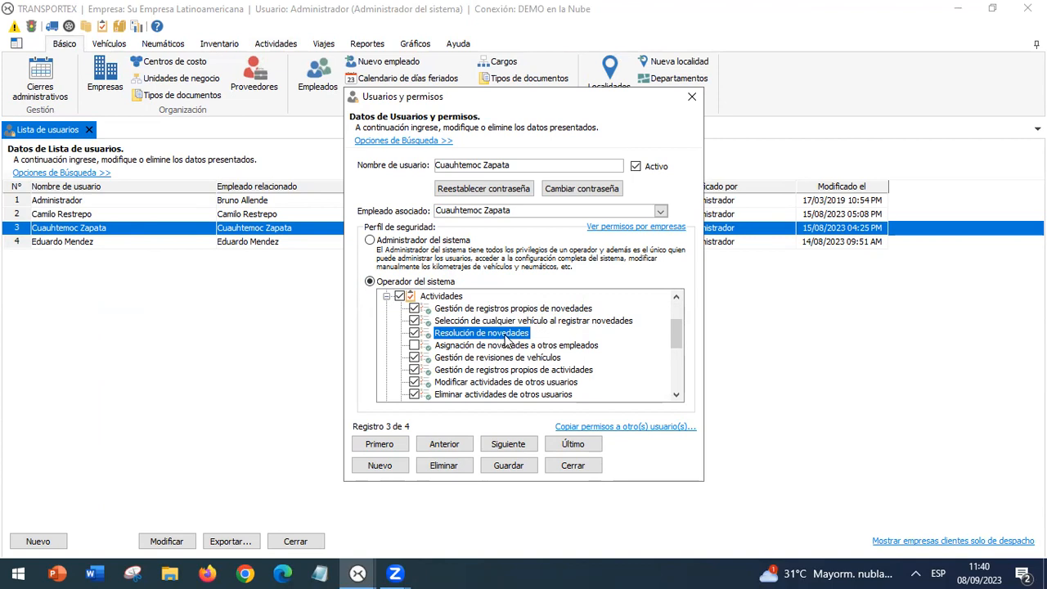
{"action": "left_click", "coordinate": [587, 465]}
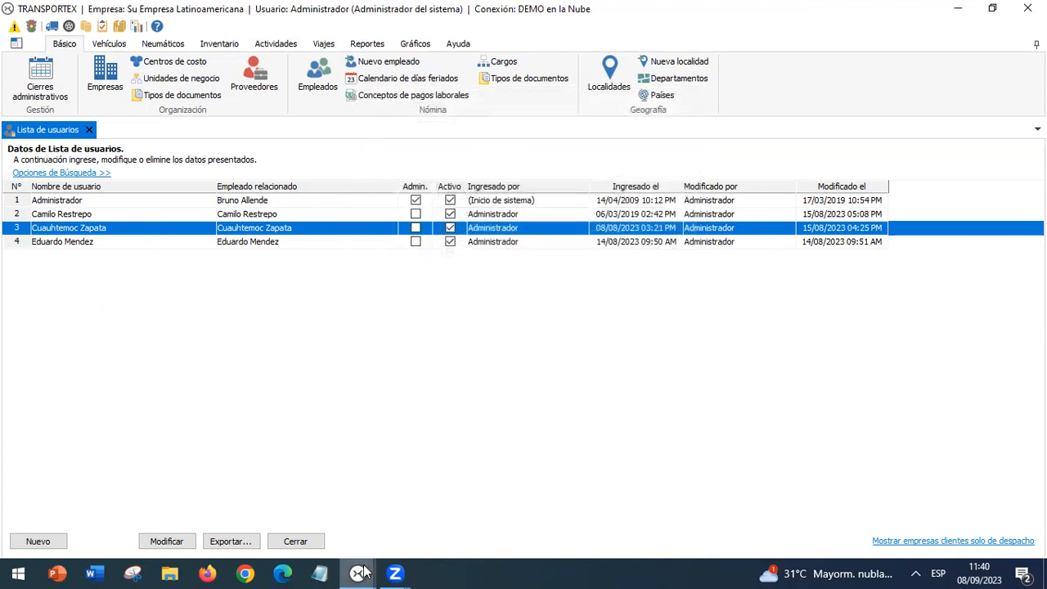
Step: Switch to the session of the operator whose permissions were just reviewed and open the vehicle novedades list
{"action": "mouse_move", "coordinate": [364, 572]}
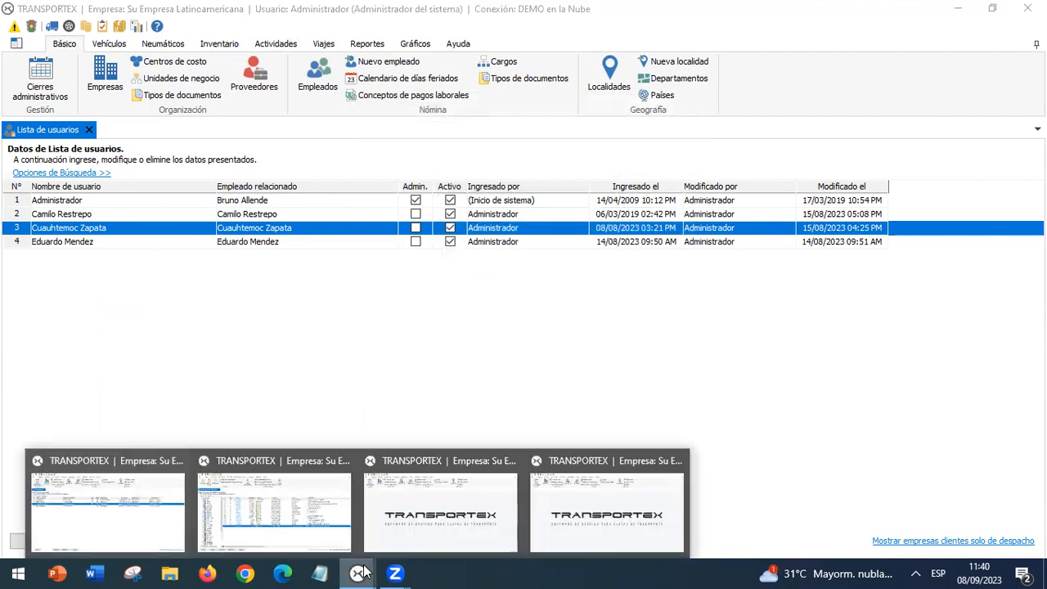
{"action": "left_click", "coordinate": [395, 508]}
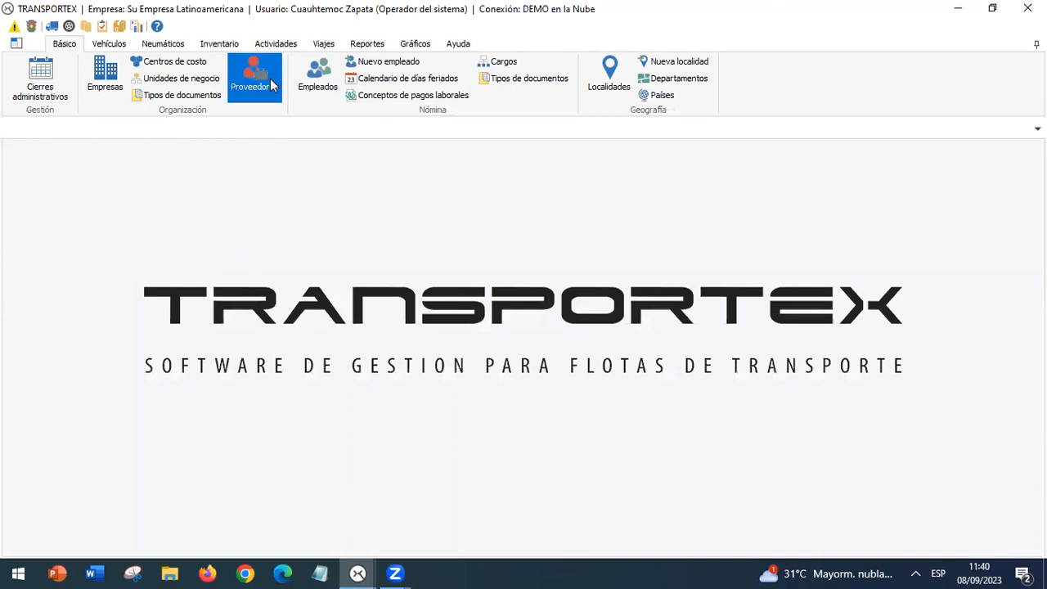
{"action": "left_click", "coordinate": [275, 43]}
{"action": "left_click", "coordinate": [45, 81]}
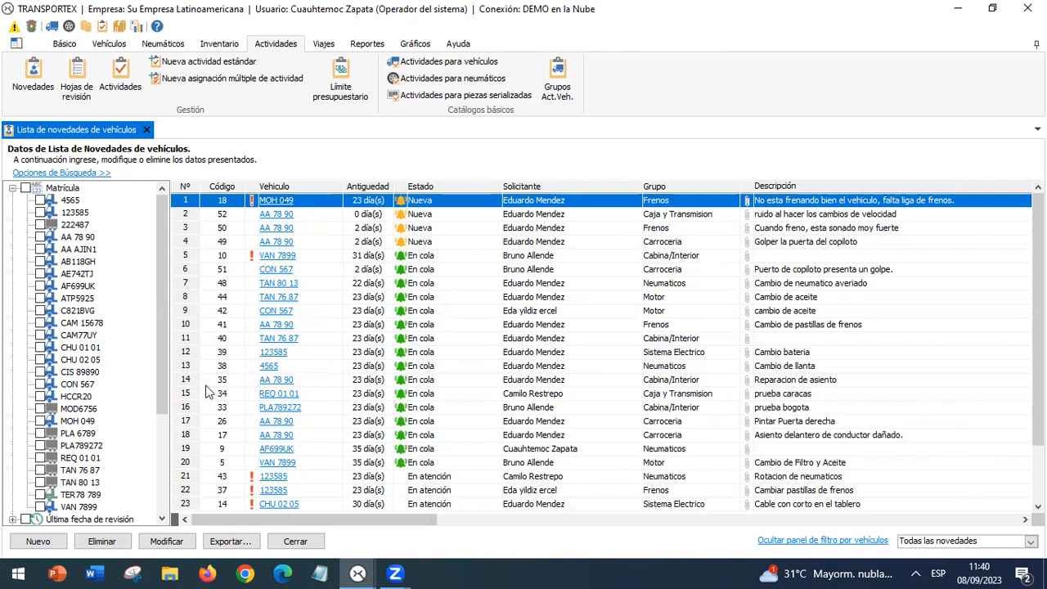
Step: Create a new novedad with vehicle CON 567 and group Frenos
{"action": "left_click", "coordinate": [51, 545]}
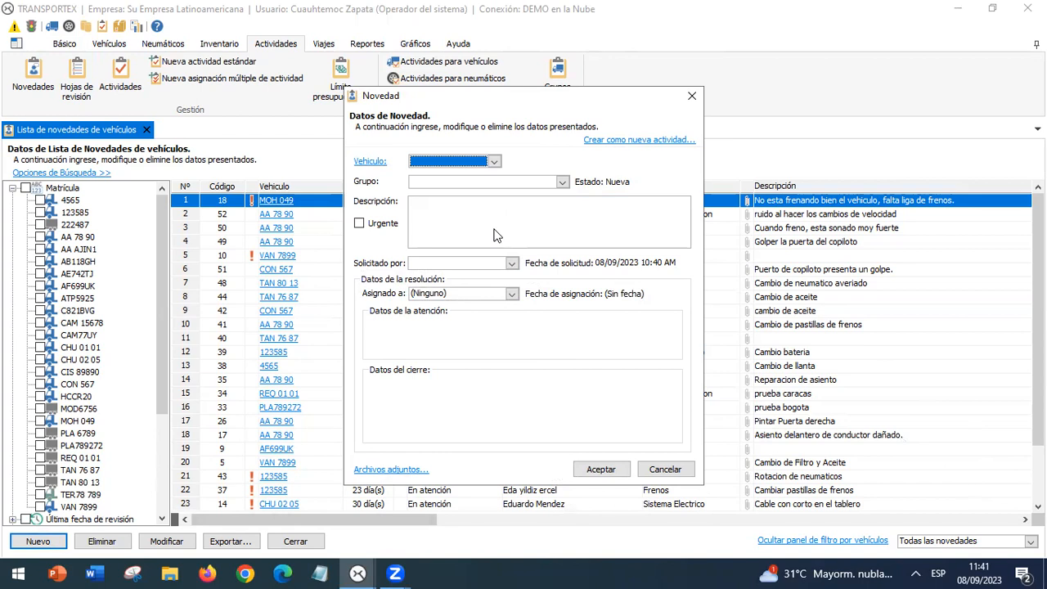
{"action": "left_click", "coordinate": [495, 162]}
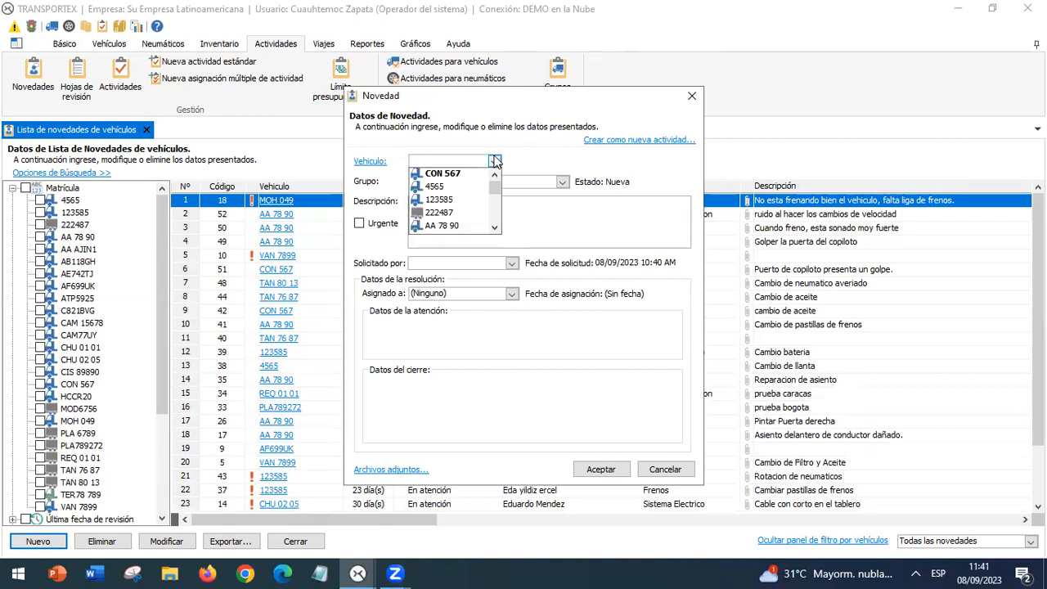
{"action": "left_click", "coordinate": [468, 175]}
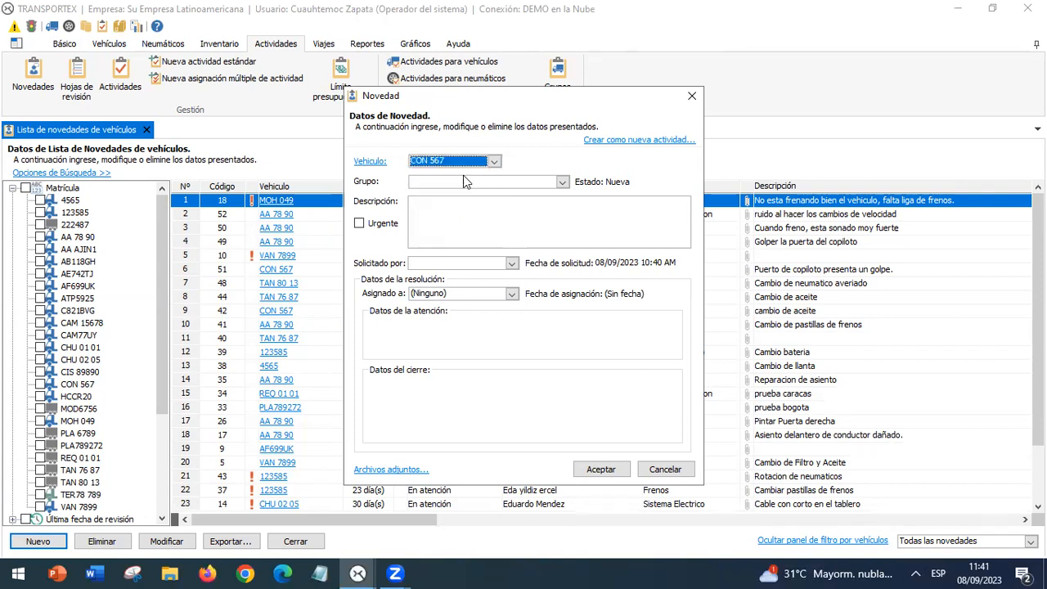
{"action": "left_click", "coordinate": [561, 183]}
{"action": "left_click", "coordinate": [562, 183]}
{"action": "left_click", "coordinate": [562, 184]}
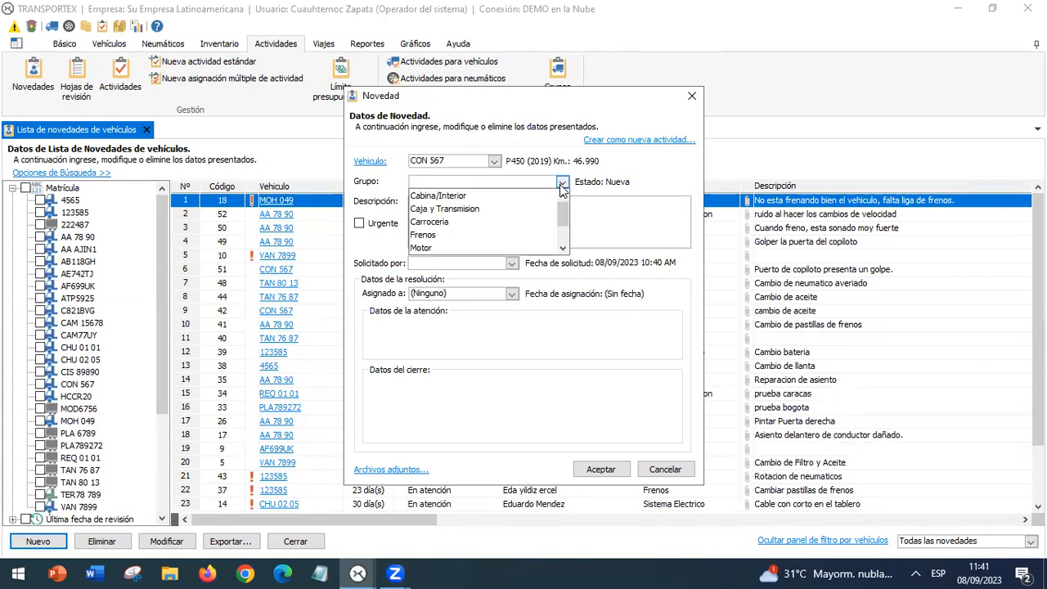
{"action": "left_click", "coordinate": [515, 236]}
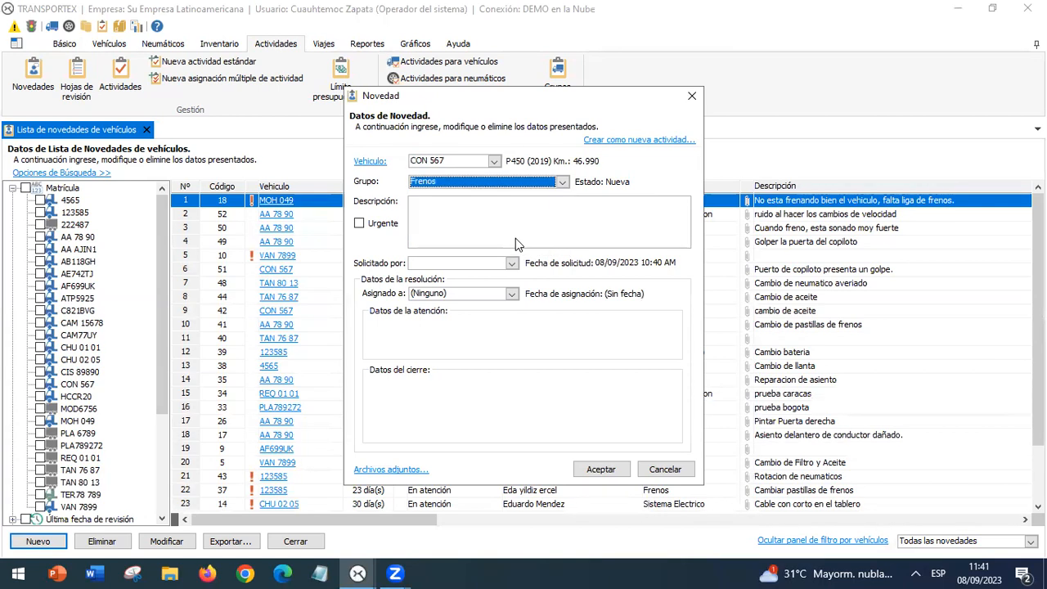
Step: Enter the novedad's description "El vehiculo presenta un ruido al frenar."
{"action": "left_click", "coordinate": [510, 217]}
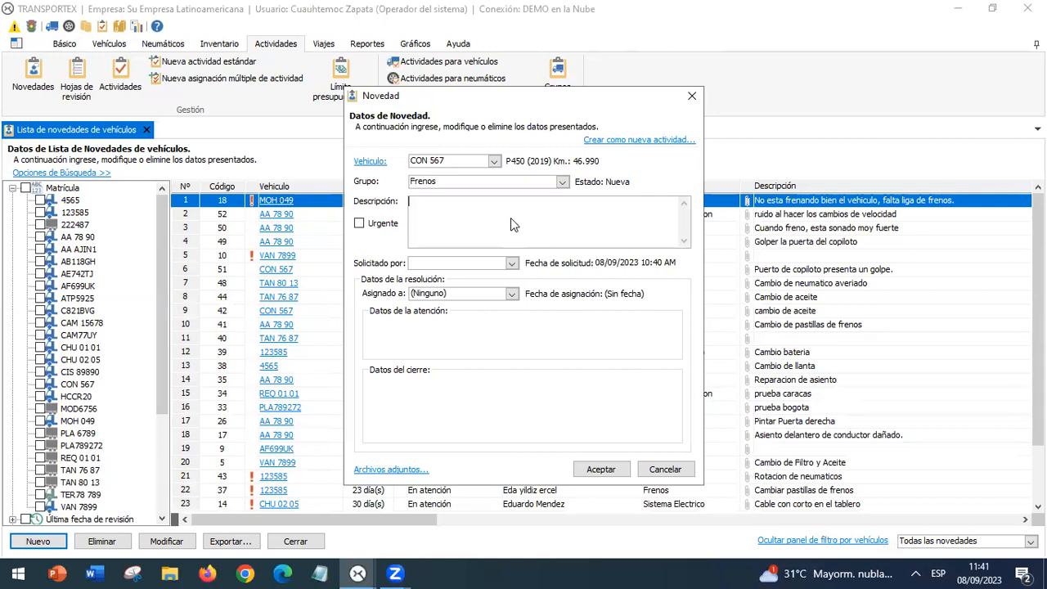
{"action": "type", "text": "El"}
{"action": "type", "text": "frenar."}
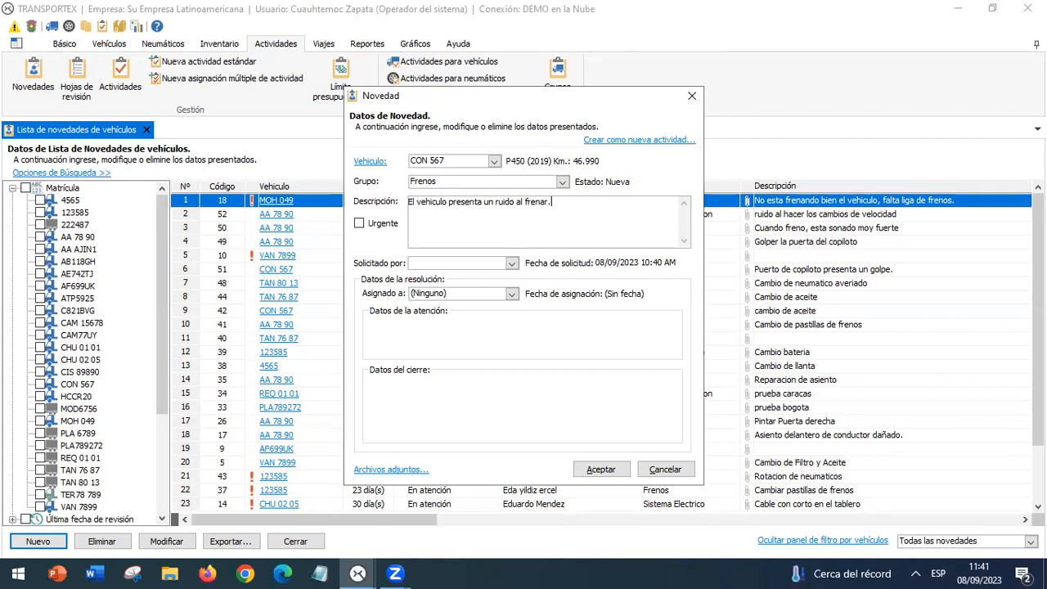
Step: Set the novedad's requester to the driver from the earlier operator session and assign the novedad to this session's own user
{"action": "left_click", "coordinate": [511, 263]}
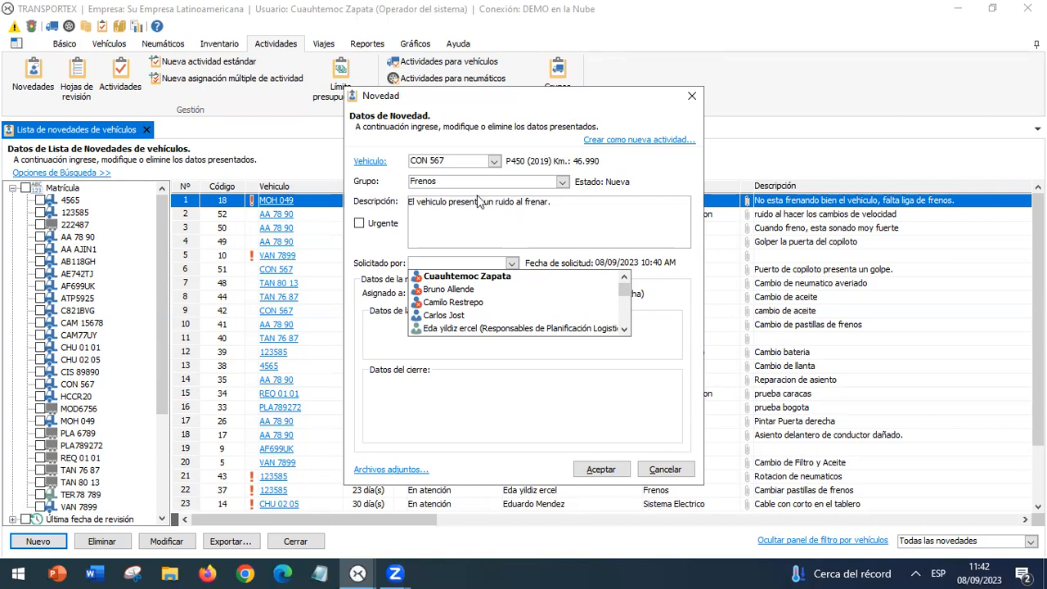
{"action": "left_click", "coordinate": [624, 329]}
{"action": "left_click", "coordinate": [623, 329]}
{"action": "left_click", "coordinate": [624, 329]}
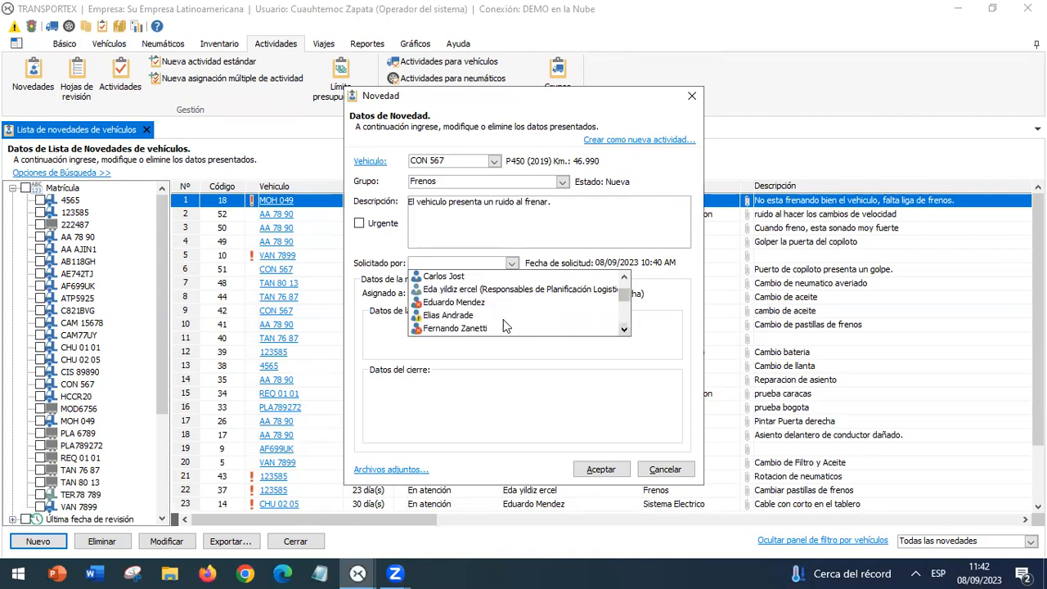
{"action": "left_click", "coordinate": [491, 302]}
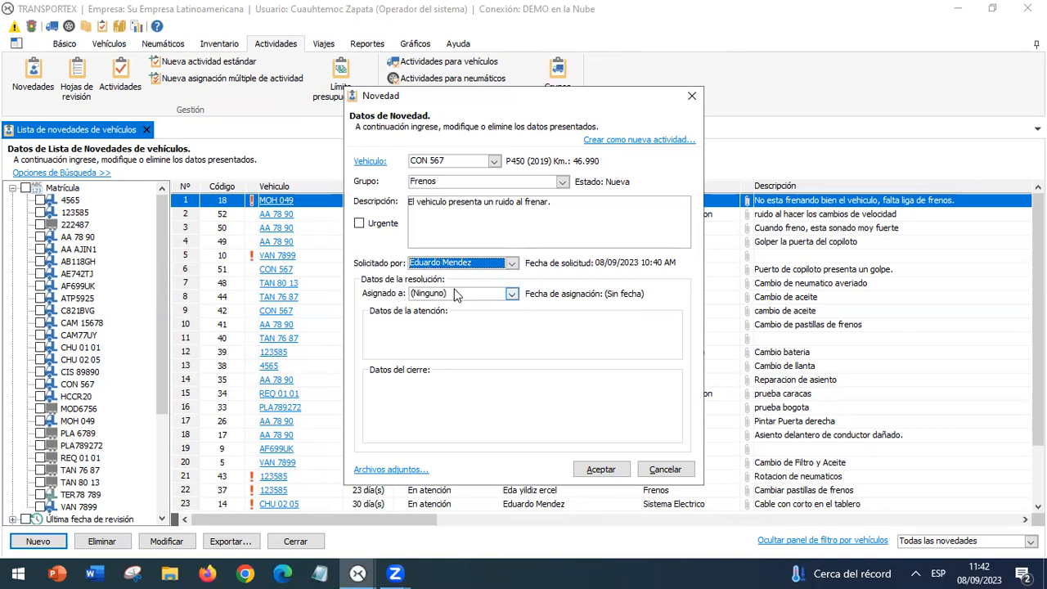
{"action": "left_click", "coordinate": [511, 294]}
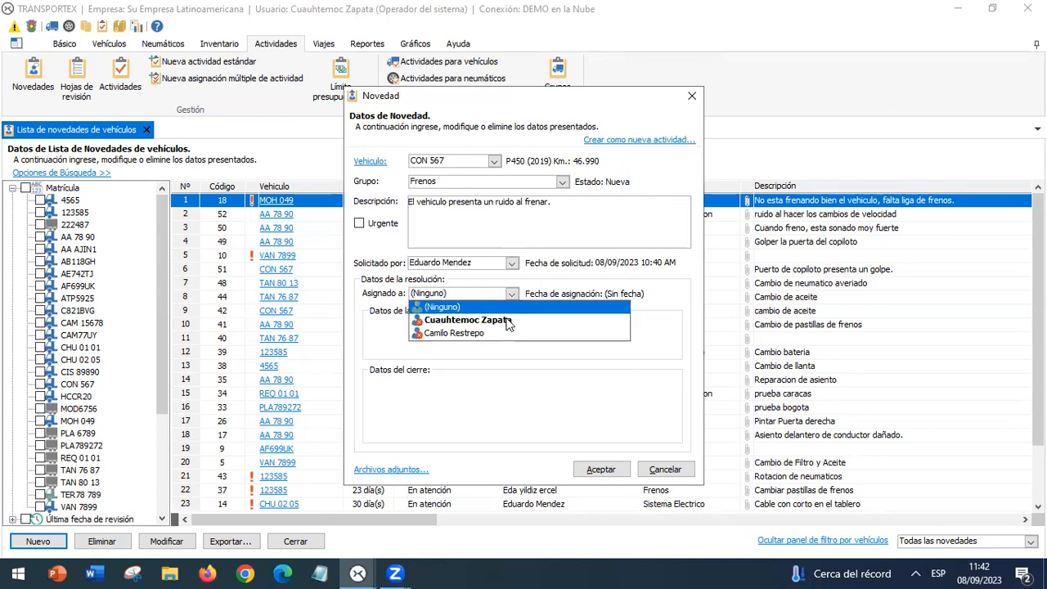
{"action": "left_click", "coordinate": [507, 320]}
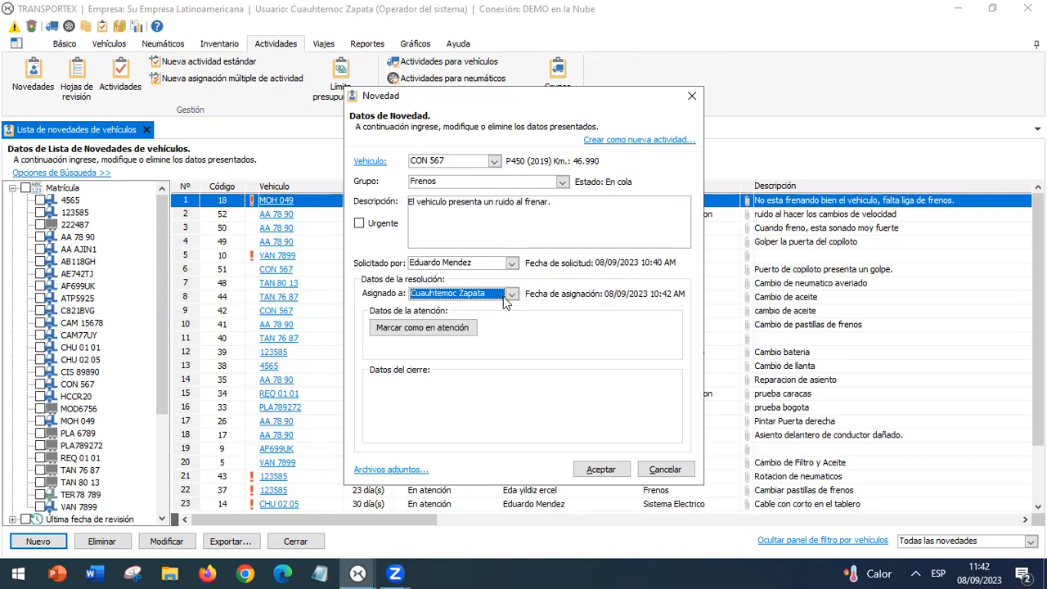
Step: Try to reassign the novedad to the other listed employee, and return the assignment to this session's own user
{"action": "left_click", "coordinate": [507, 298]}
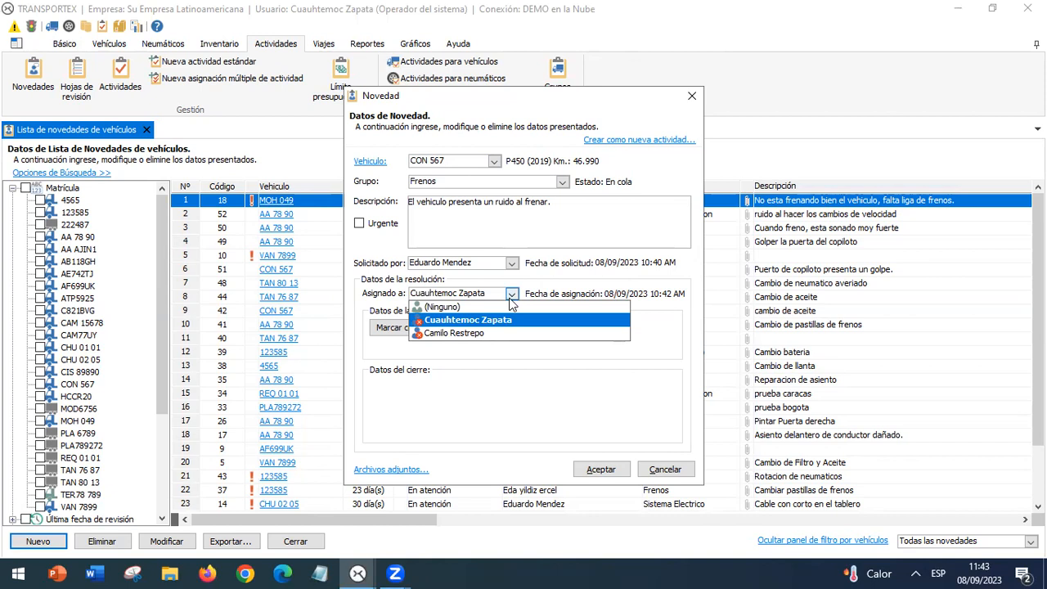
{"action": "left_click", "coordinate": [486, 335]}
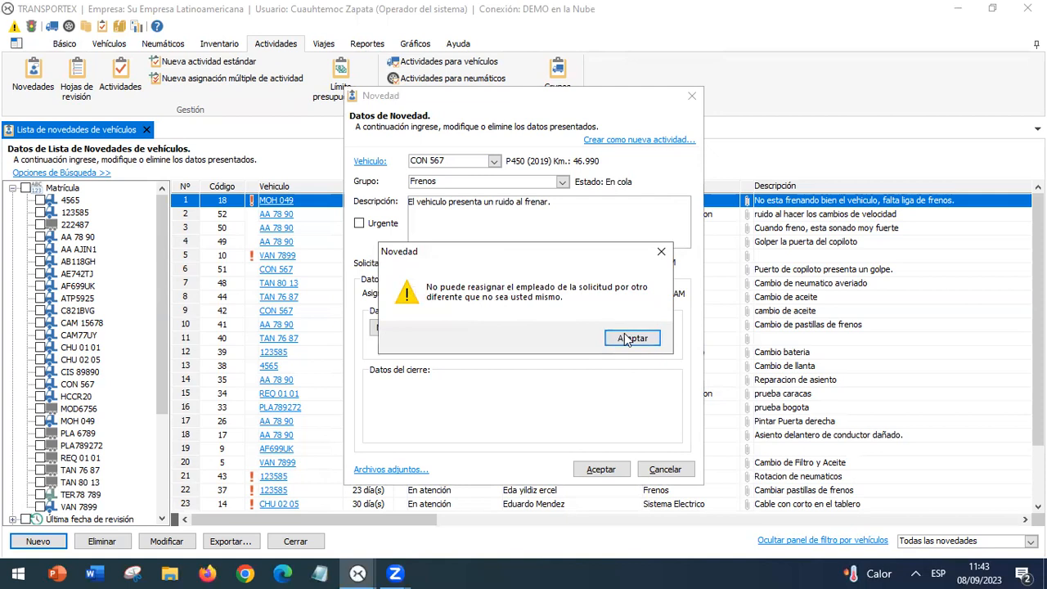
{"action": "left_click", "coordinate": [632, 338]}
{"action": "left_click", "coordinate": [510, 292]}
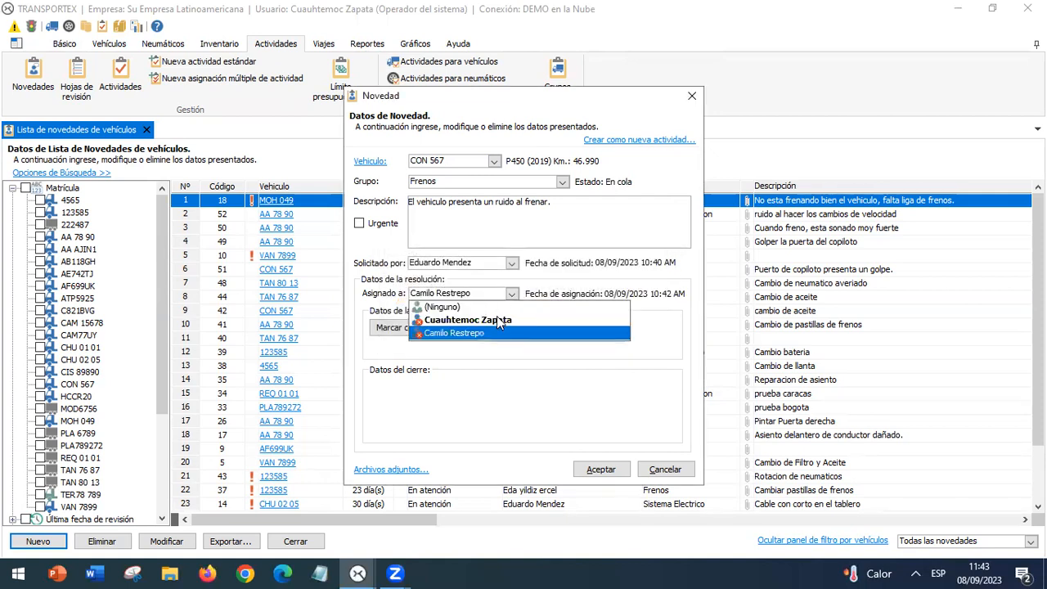
{"action": "left_click", "coordinate": [498, 319]}
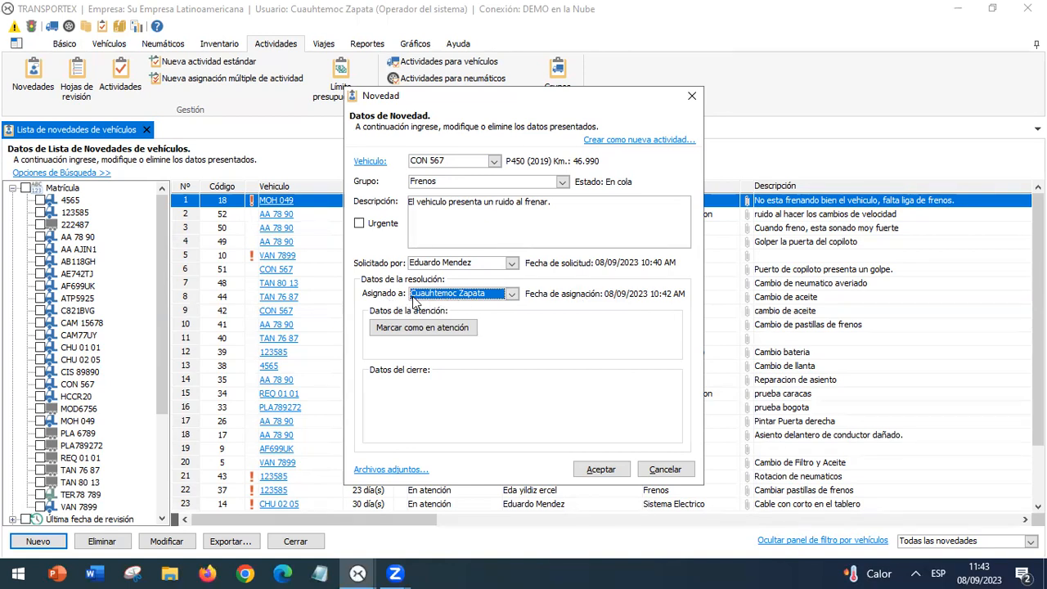
Step: Save the new novedad for vehicle CON 567
{"action": "left_click", "coordinate": [479, 296]}
{"action": "left_click", "coordinate": [479, 296]}
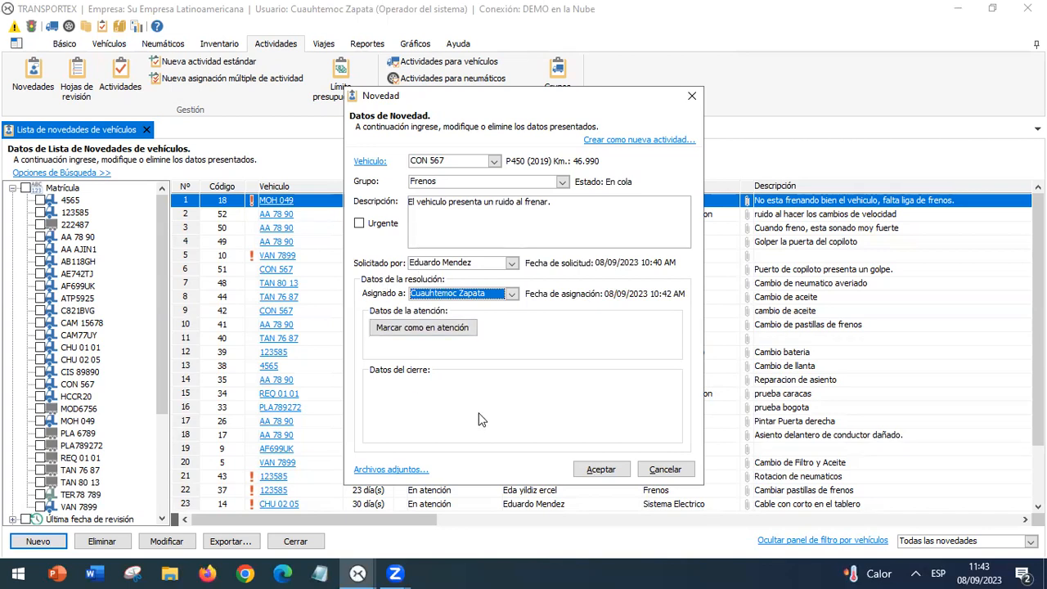
{"action": "left_click", "coordinate": [604, 479]}
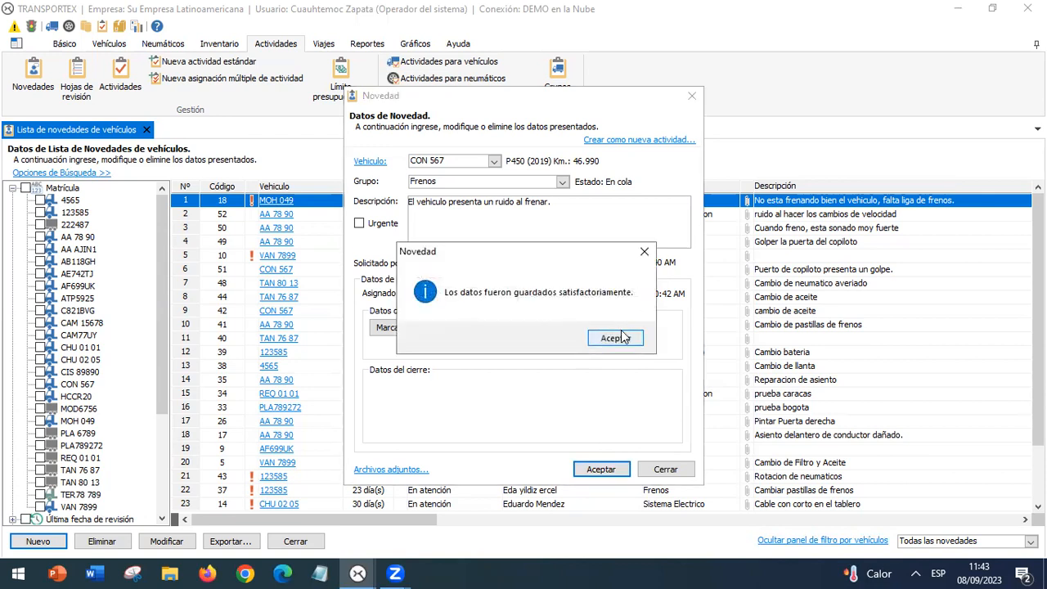
{"action": "left_click", "coordinate": [622, 339]}
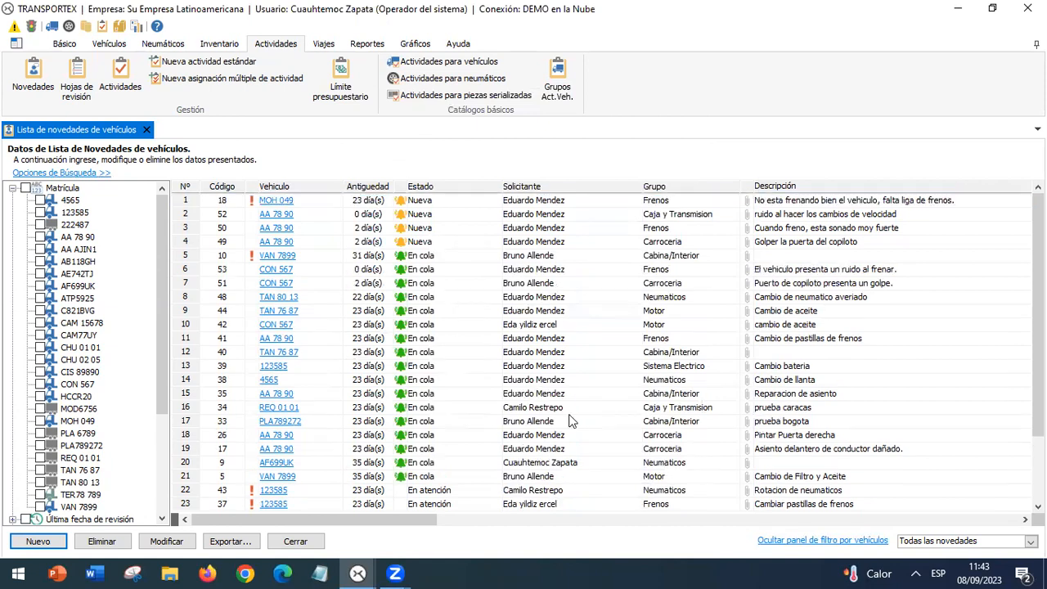
Step: Sort this operator's full novedades list by Código in ascending order and go to the newest entries
{"action": "left_click", "coordinate": [224, 187]}
{"action": "scroll", "coordinate": [605, 352], "scroll_direction": "down", "scroll_amount": 2}
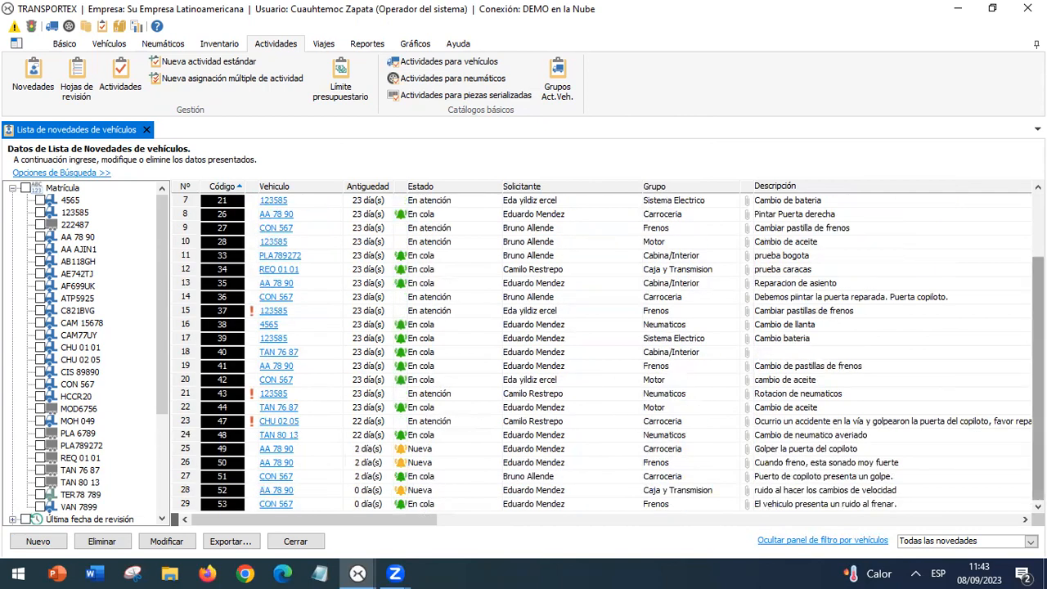
Step: Examine the columns of the newest novedad for CON 567 and the details of its vehicle
{"action": "left_click", "coordinate": [665, 519]}
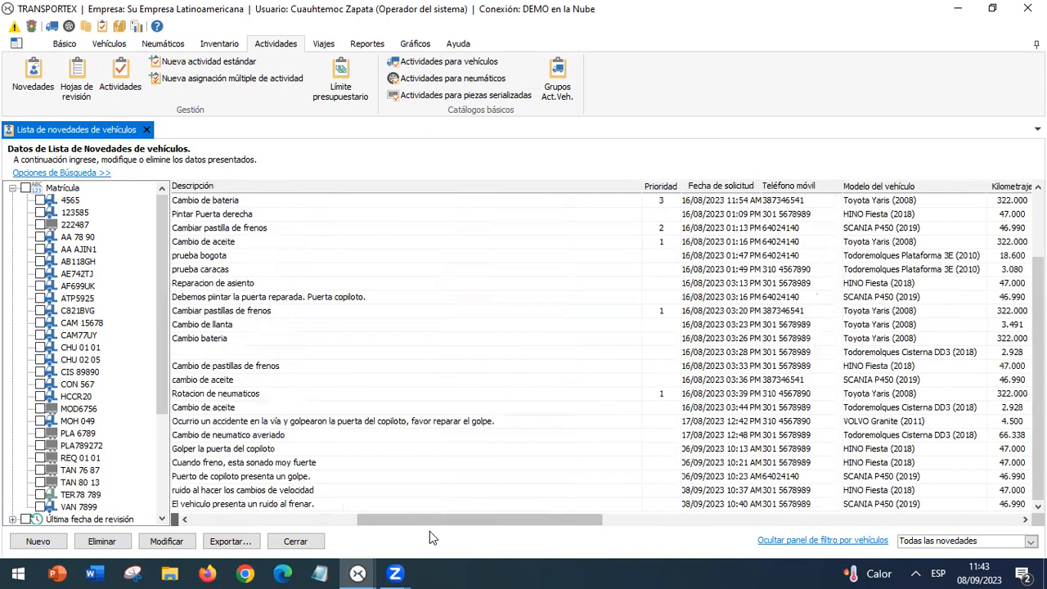
{"action": "left_click", "coordinate": [214, 520]}
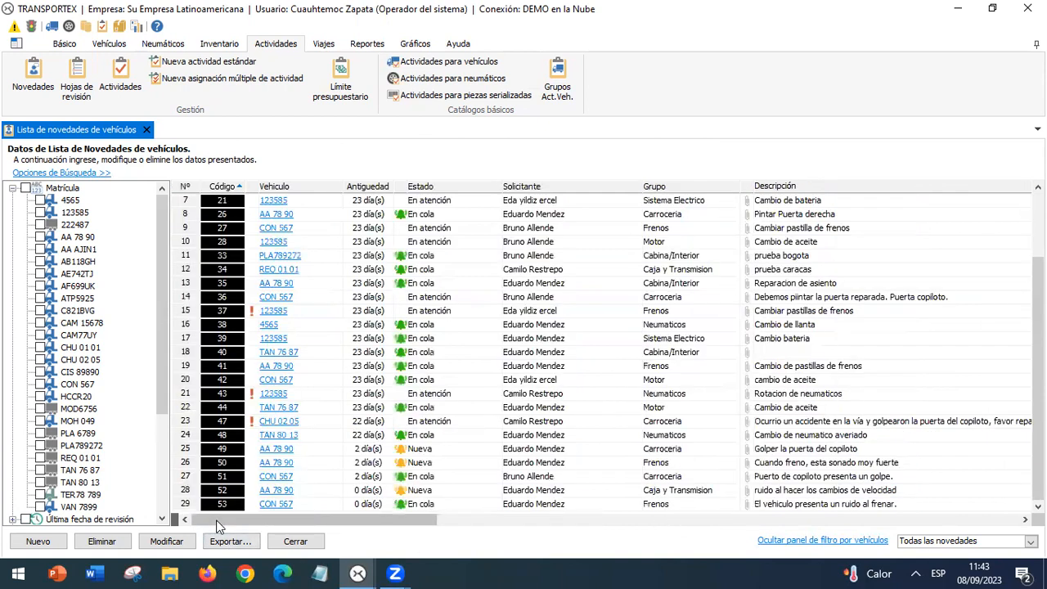
{"action": "left_click", "coordinate": [331, 506]}
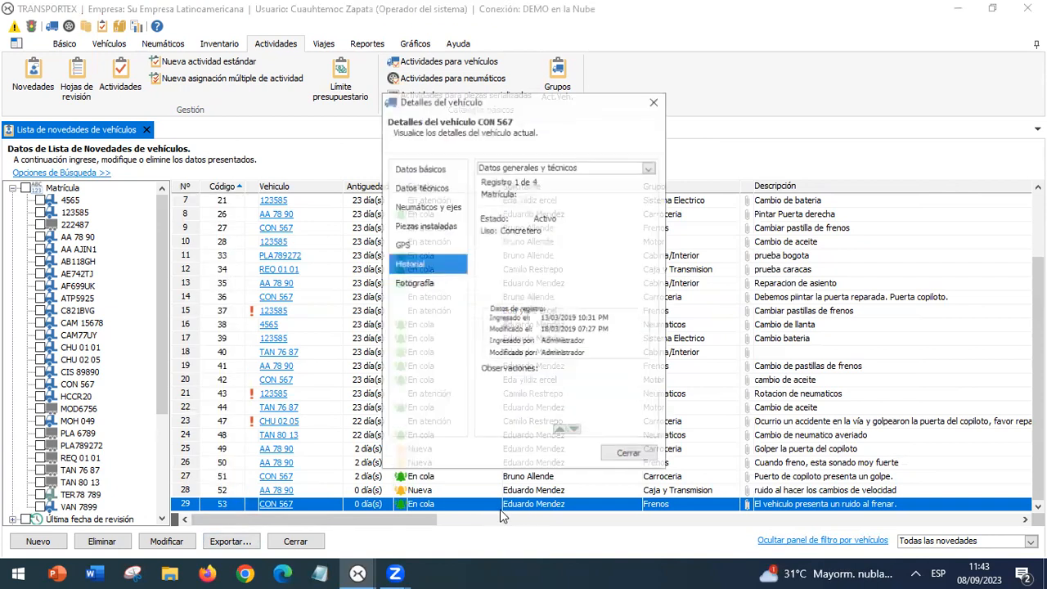
{"action": "left_click", "coordinate": [629, 454]}
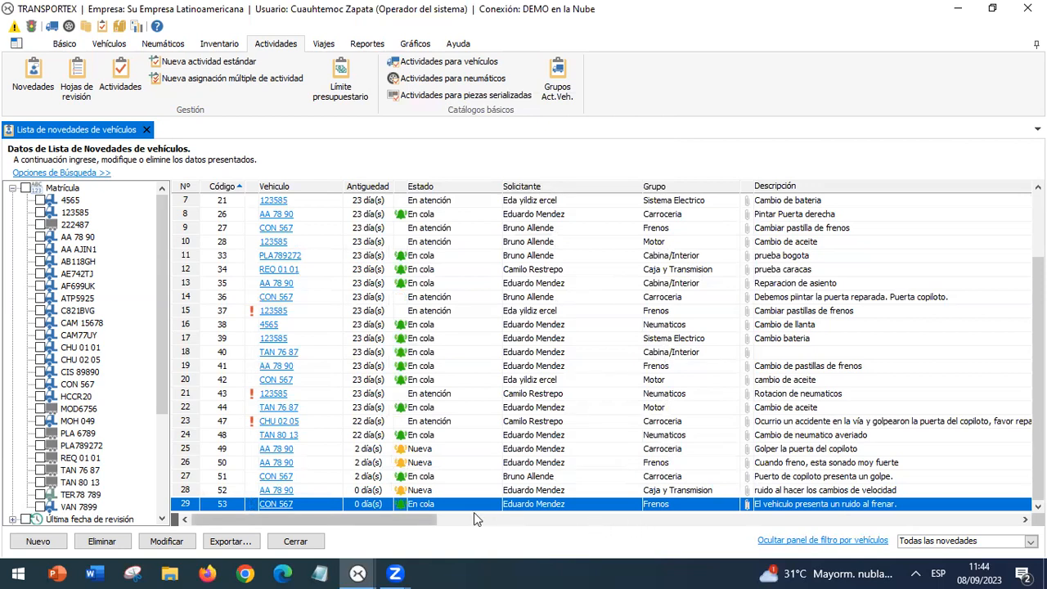
{"action": "left_click_drag", "start_coordinate": [436, 516], "coordinate": [443, 517]}
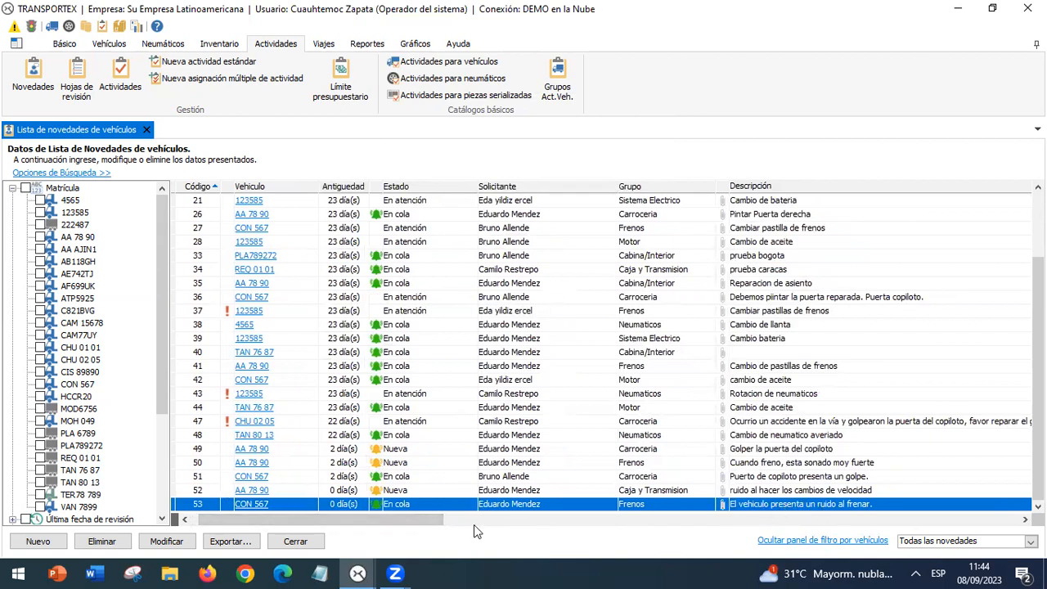
Step: Compare the Estado of novedad 52 for AA 78 90 with that of novedad 53 for CON 567
{"action": "left_click", "coordinate": [399, 493]}
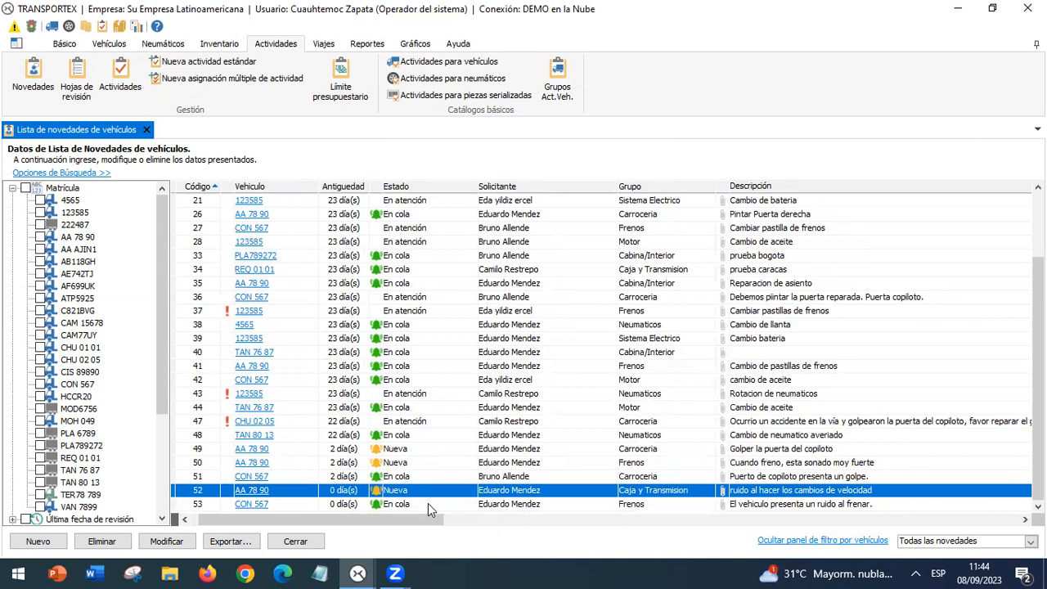
{"action": "left_click", "coordinate": [428, 503]}
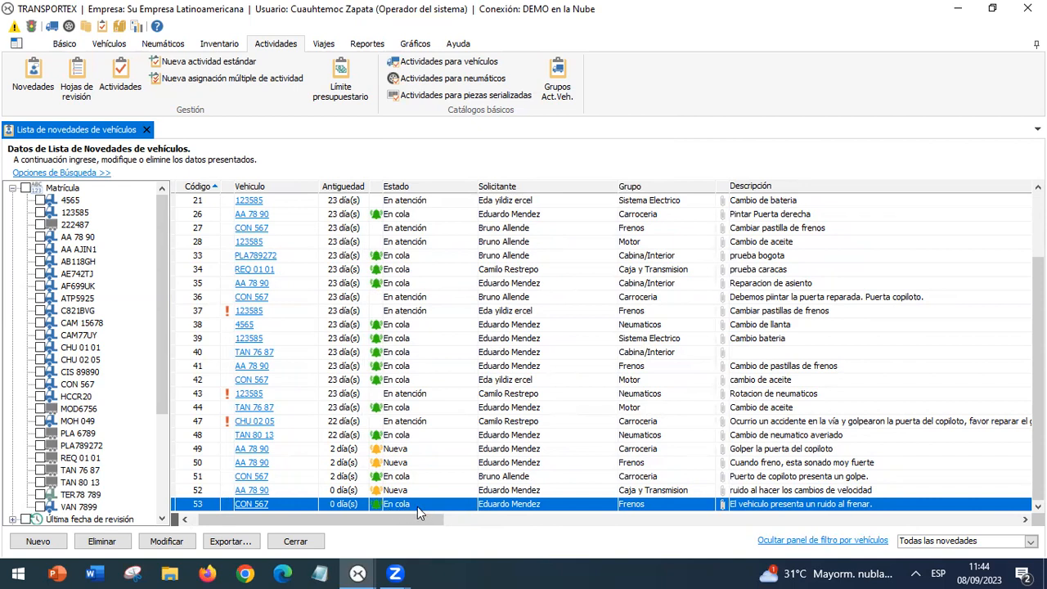
{"action": "left_click", "coordinate": [421, 493]}
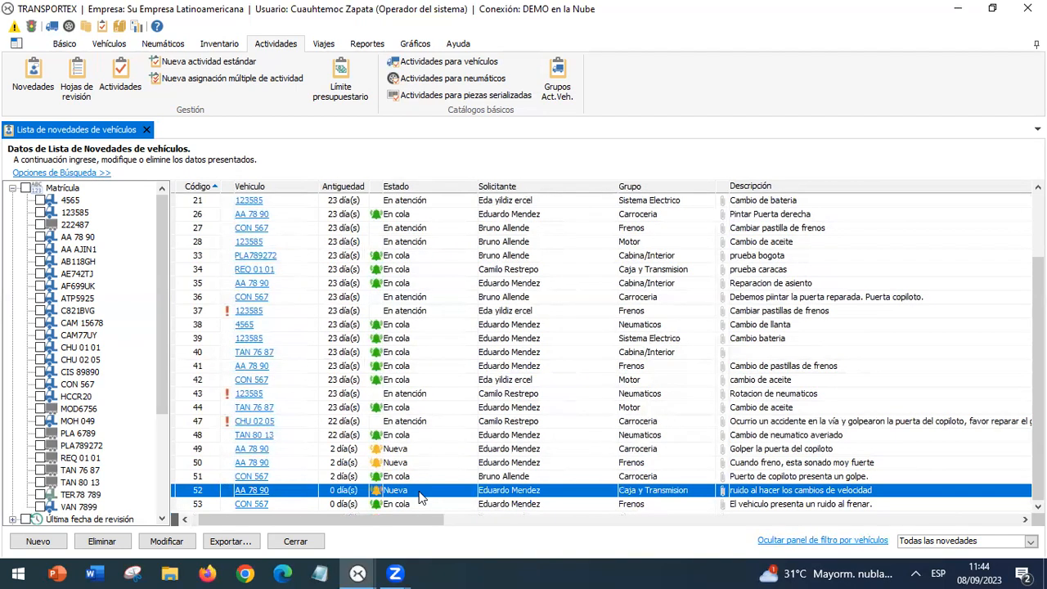
{"action": "left_click", "coordinate": [423, 505]}
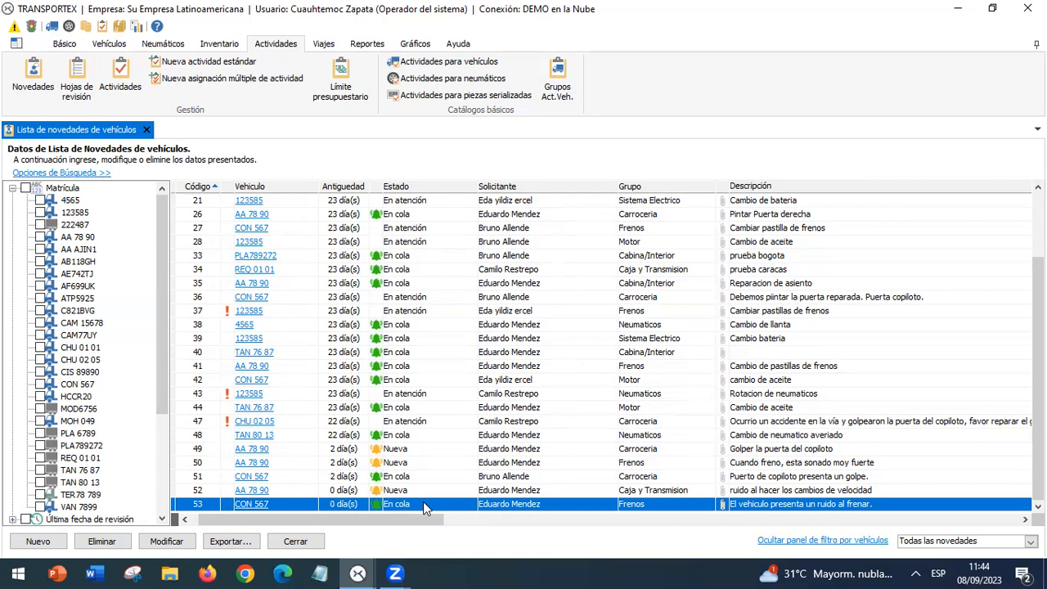
{"action": "left_click", "coordinate": [425, 493]}
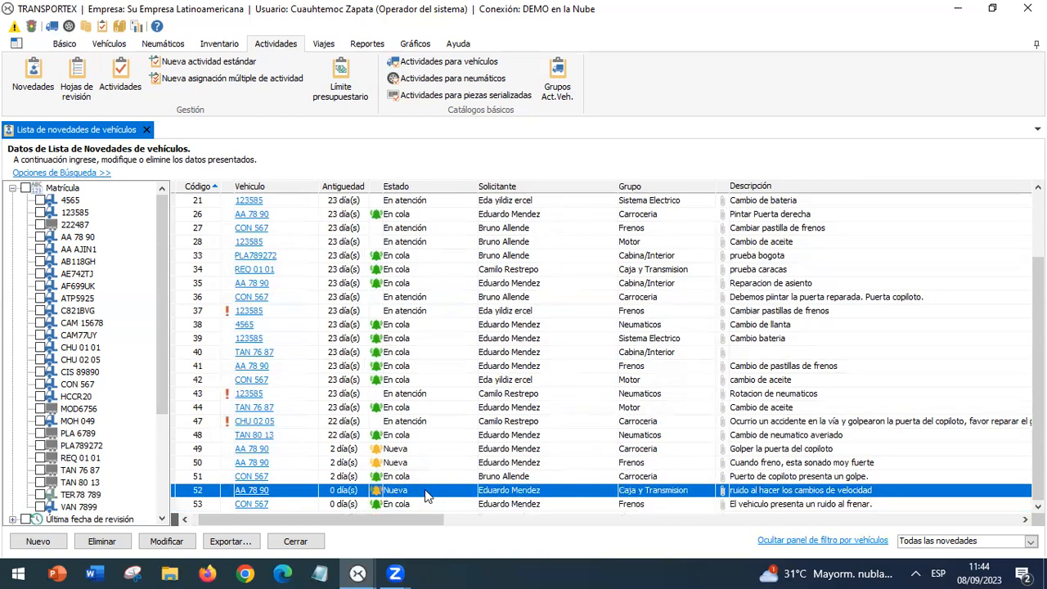
{"action": "left_click", "coordinate": [425, 501]}
{"action": "left_click", "coordinate": [423, 491]}
{"action": "left_click", "coordinate": [423, 503]}
{"action": "left_click", "coordinate": [422, 490]}
{"action": "left_click", "coordinate": [424, 504]}
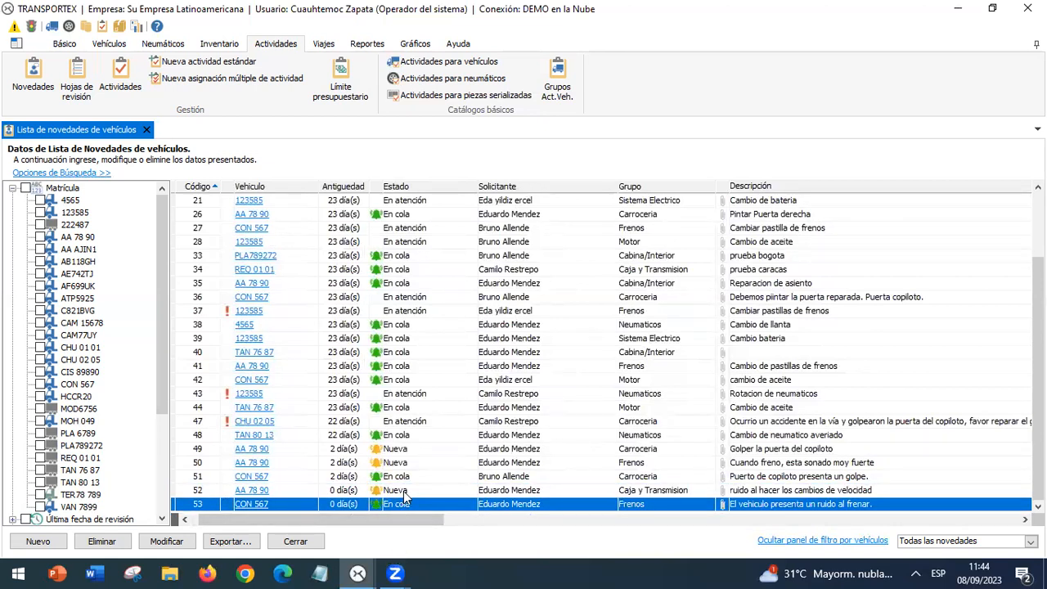
{"action": "left_click", "coordinate": [404, 492]}
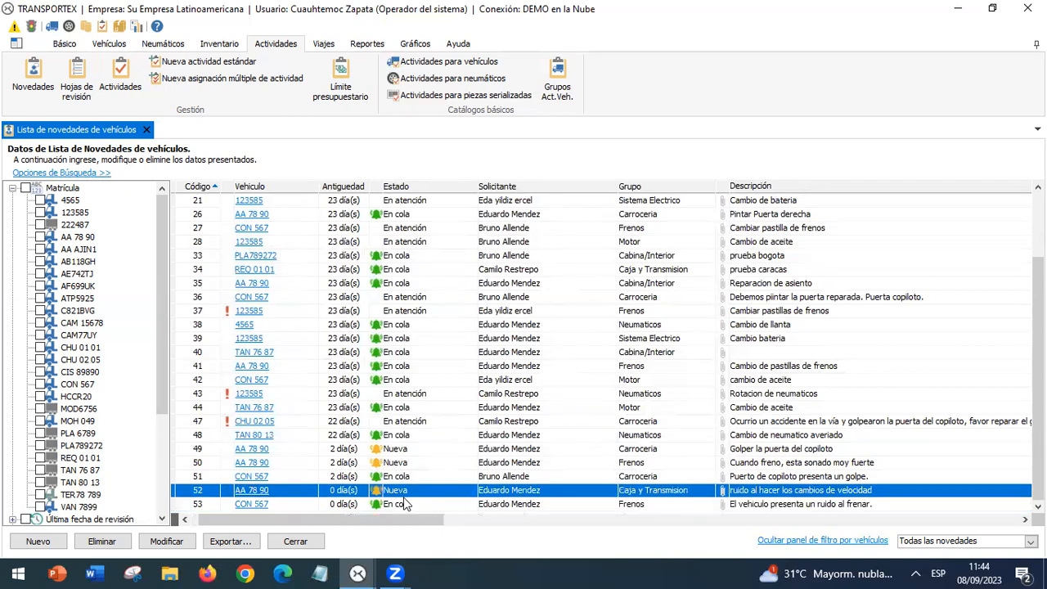
{"action": "left_click", "coordinate": [399, 504]}
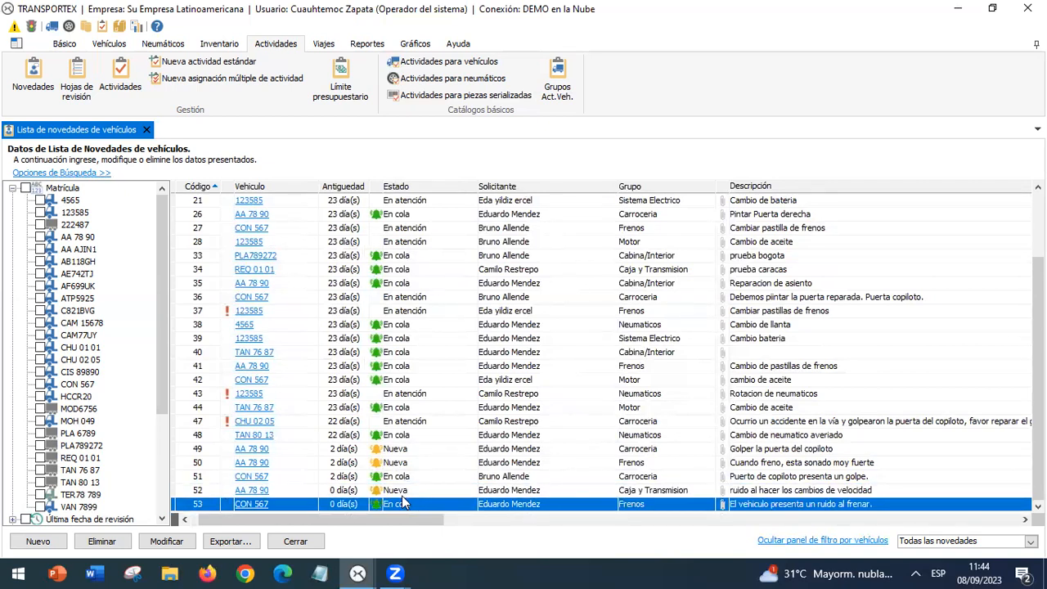
{"action": "left_click", "coordinate": [407, 492]}
{"action": "left_click", "coordinate": [412, 504]}
Step: In the administrator session, review the second listed user's Actividades permissions, including Asignación de novedades a otros empleados
{"action": "left_click", "coordinate": [360, 572]}
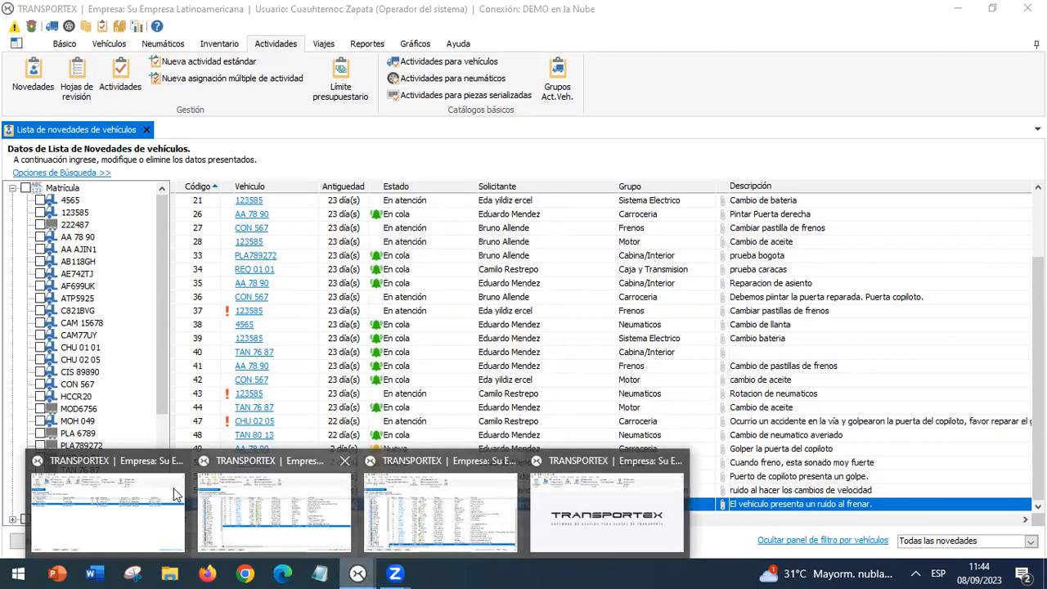
{"action": "left_click", "coordinate": [131, 494]}
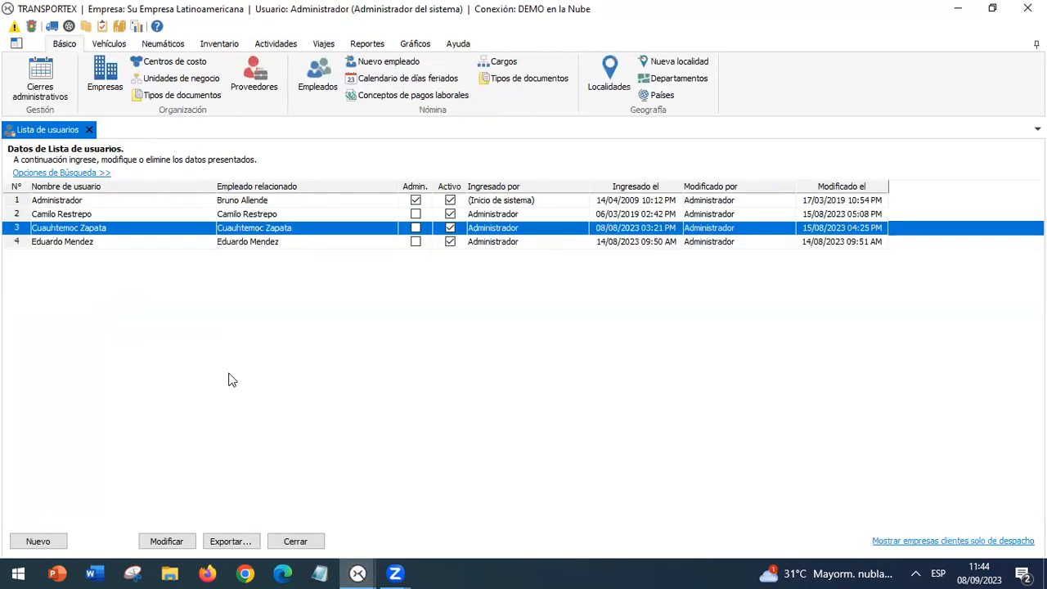
{"action": "left_click", "coordinate": [195, 213]}
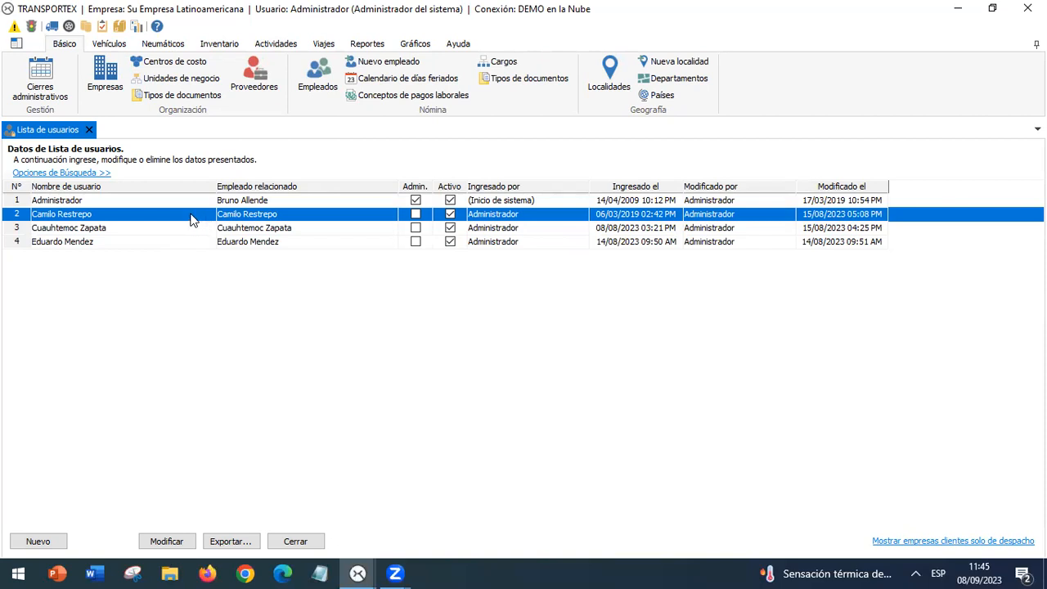
{"action": "double_click", "coordinate": [190, 217]}
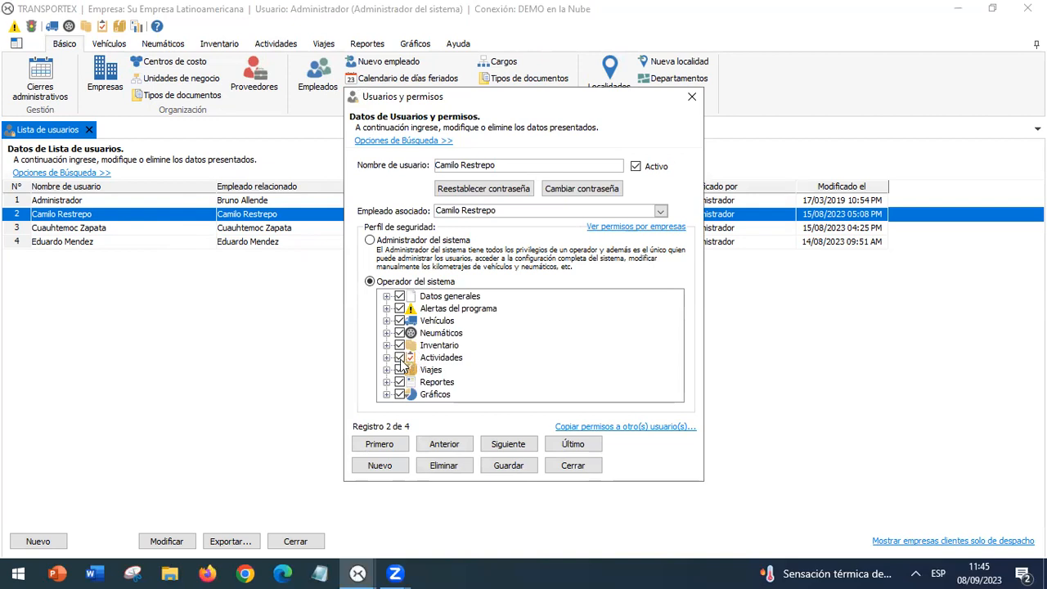
{"action": "left_click", "coordinate": [387, 358]}
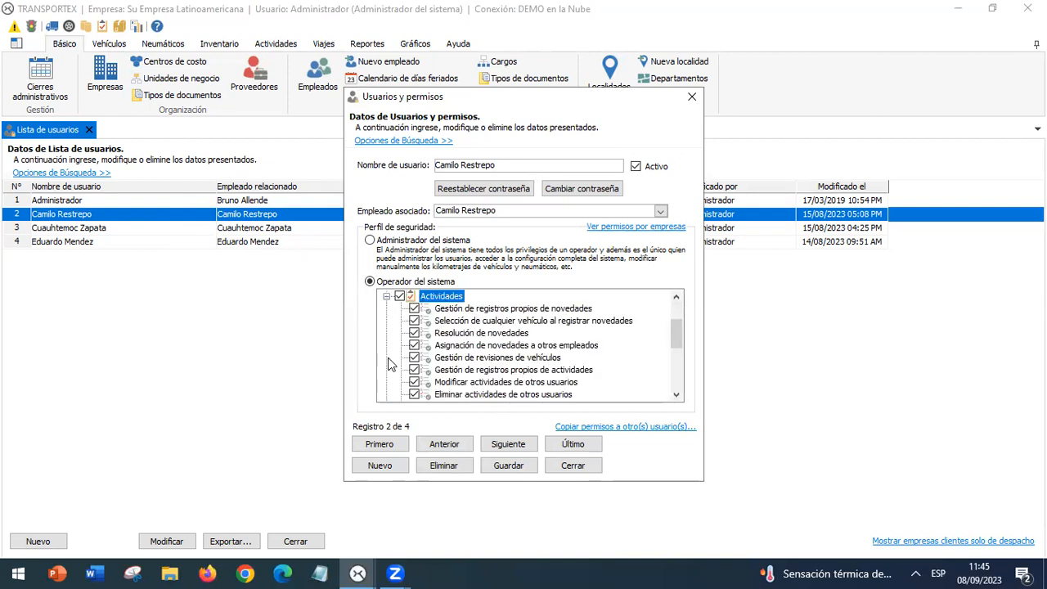
{"action": "left_click", "coordinate": [487, 347]}
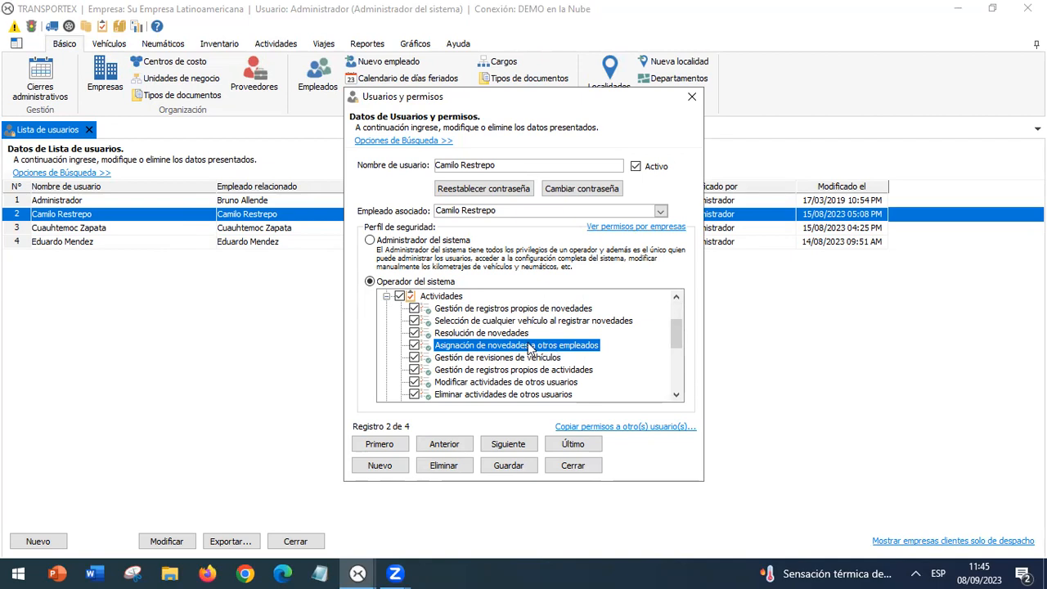
{"action": "left_click", "coordinate": [571, 466]}
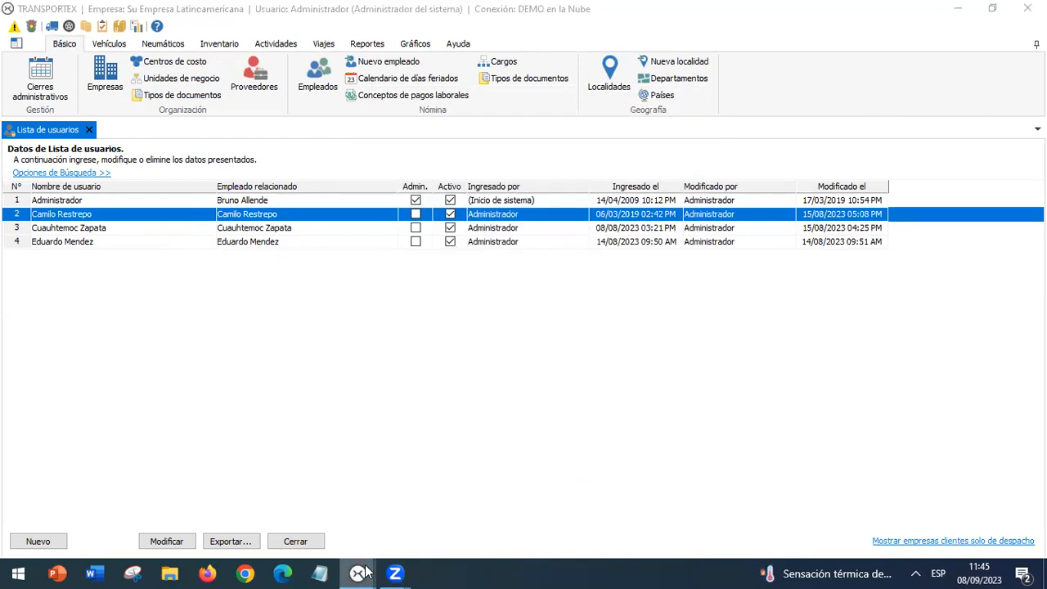
Step: In the session of the operator just reviewed, open the vehicle novedades list and check its available filter options
{"action": "mouse_move", "coordinate": [365, 572]}
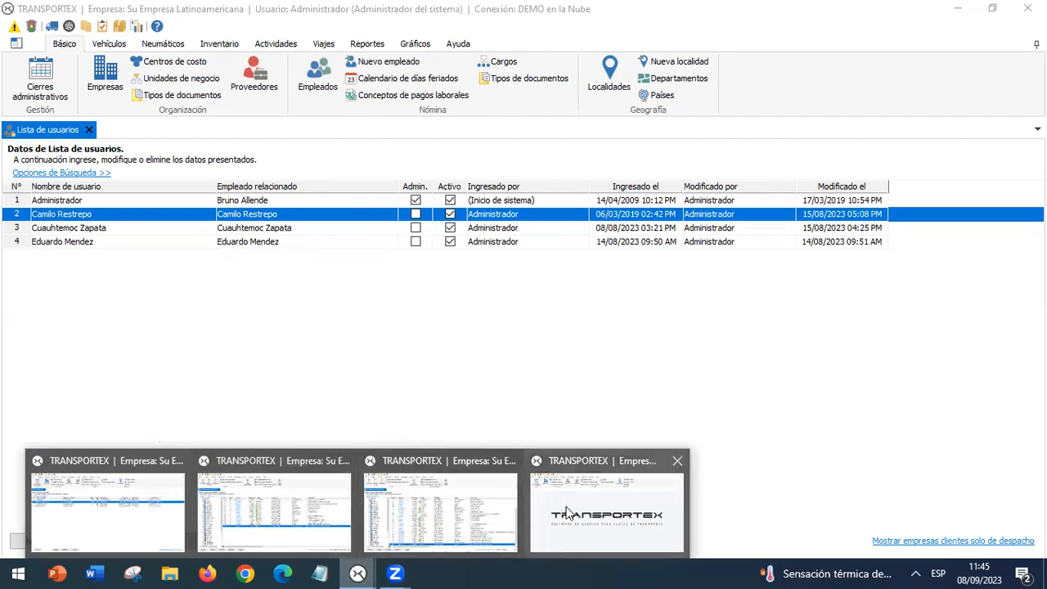
{"action": "left_click", "coordinate": [608, 520]}
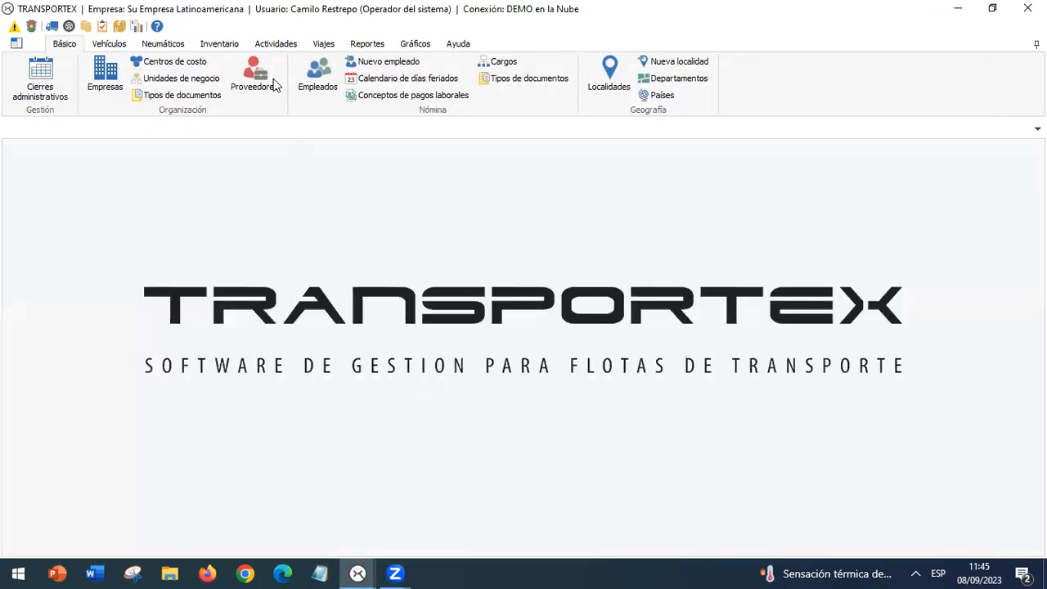
{"action": "left_click", "coordinate": [276, 44]}
{"action": "left_click", "coordinate": [35, 84]}
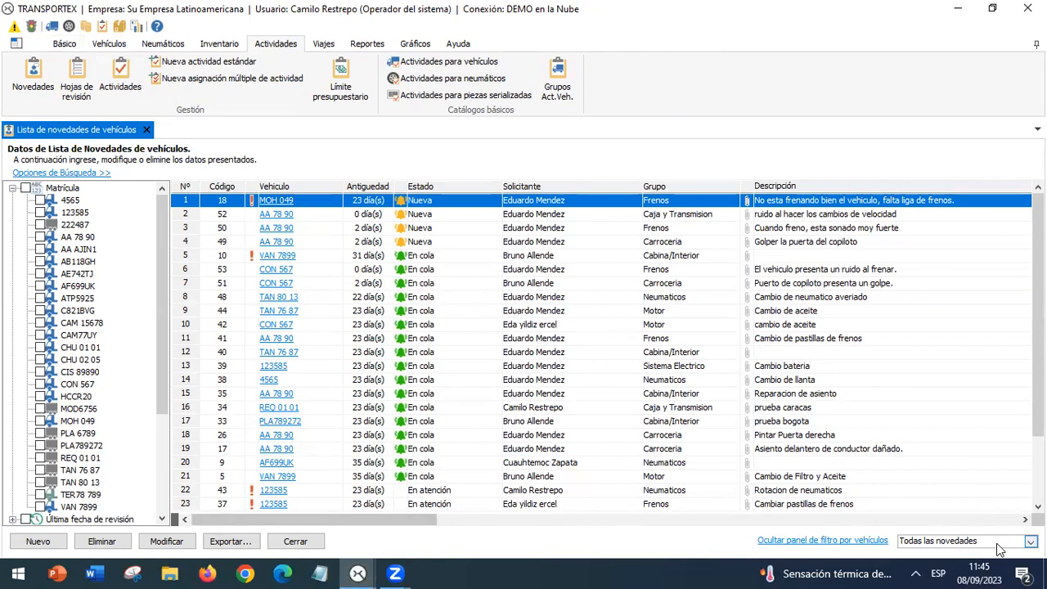
{"action": "left_click", "coordinate": [1031, 540]}
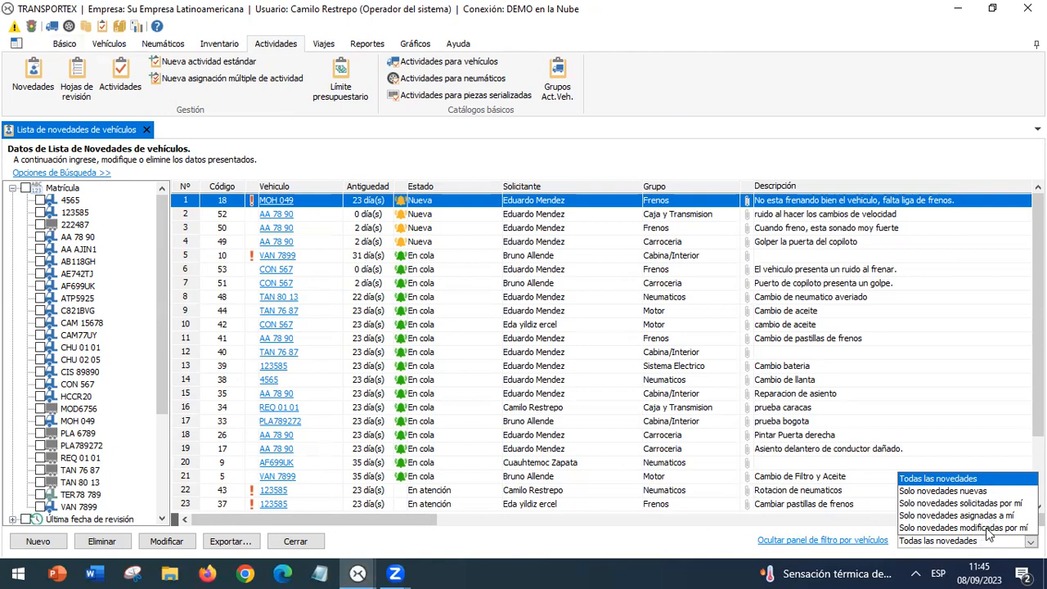
{"action": "left_click", "coordinate": [663, 553]}
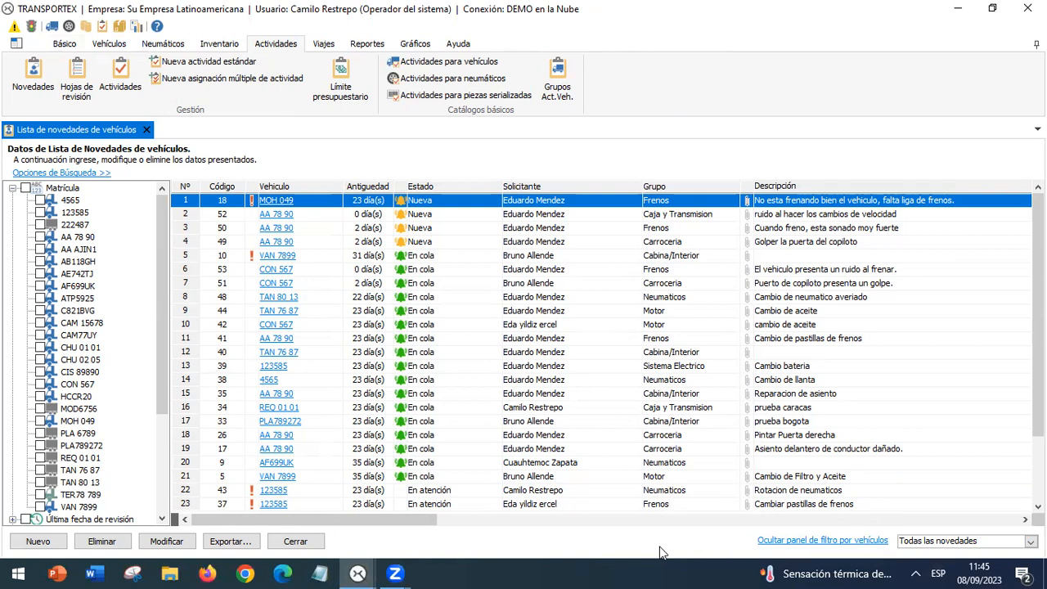
Step: Start a new novedad for vehicle CHU 02 05 in the group Neumaticos
{"action": "left_click", "coordinate": [54, 548]}
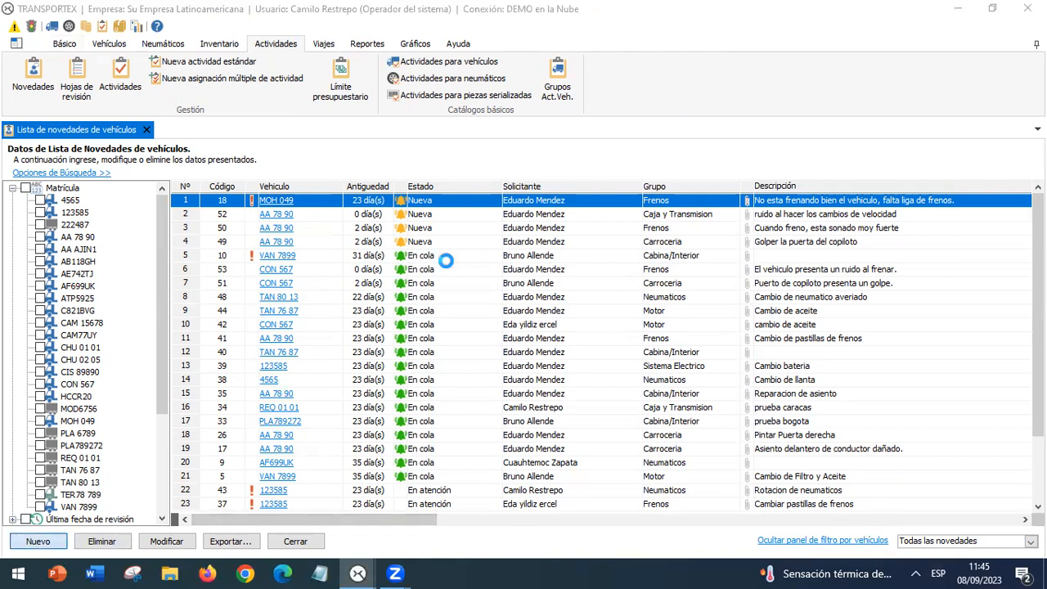
{"action": "left_click", "coordinate": [494, 162]}
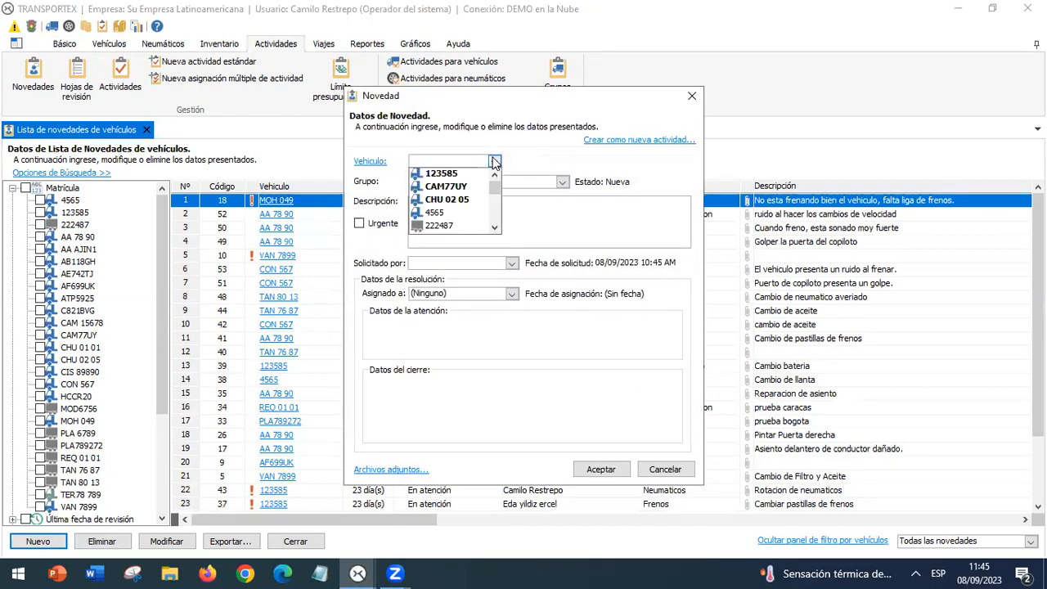
{"action": "left_click", "coordinate": [472, 201]}
{"action": "left_click", "coordinate": [563, 181]}
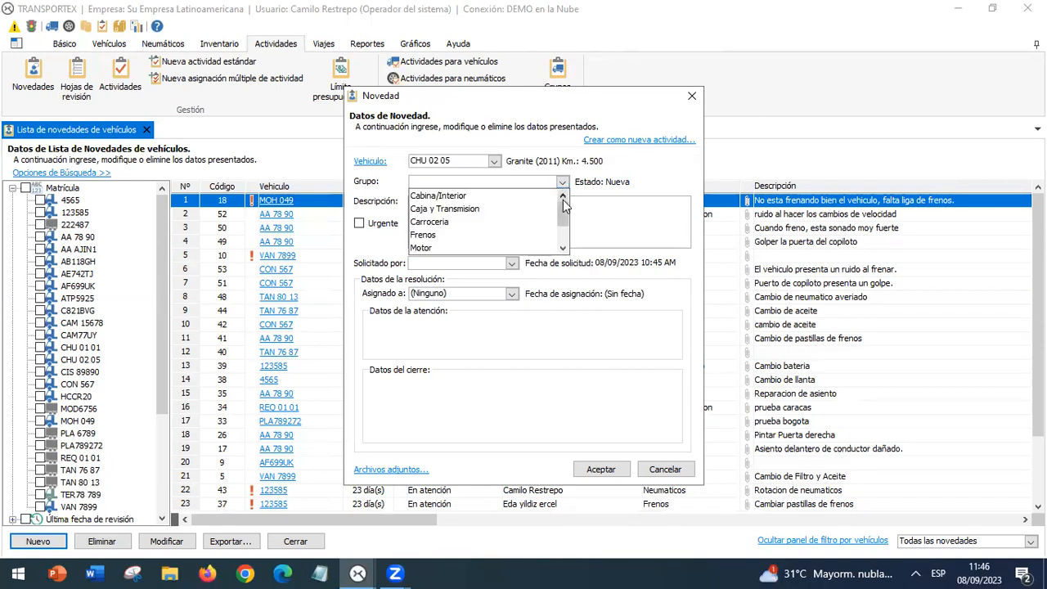
{"action": "left_click", "coordinate": [563, 248]}
{"action": "left_click", "coordinate": [563, 248]}
{"action": "left_click", "coordinate": [563, 247]}
{"action": "left_click", "coordinate": [489, 224]}
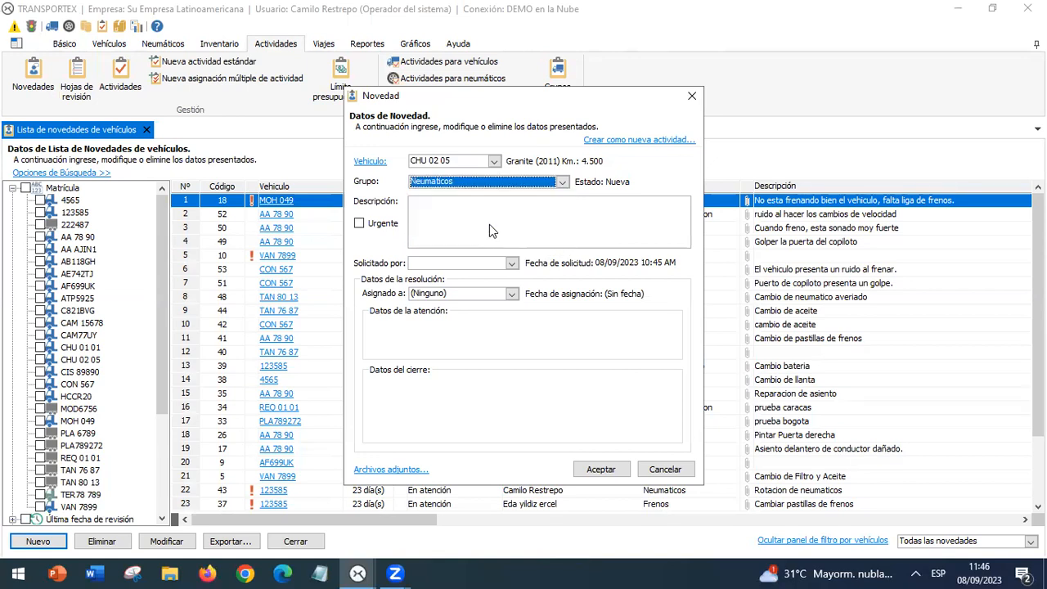
Step: Describe the novedad as "Se daño una llanta en la vía. Esta un poco vacía."
{"action": "type", "text": "Se daño una"}
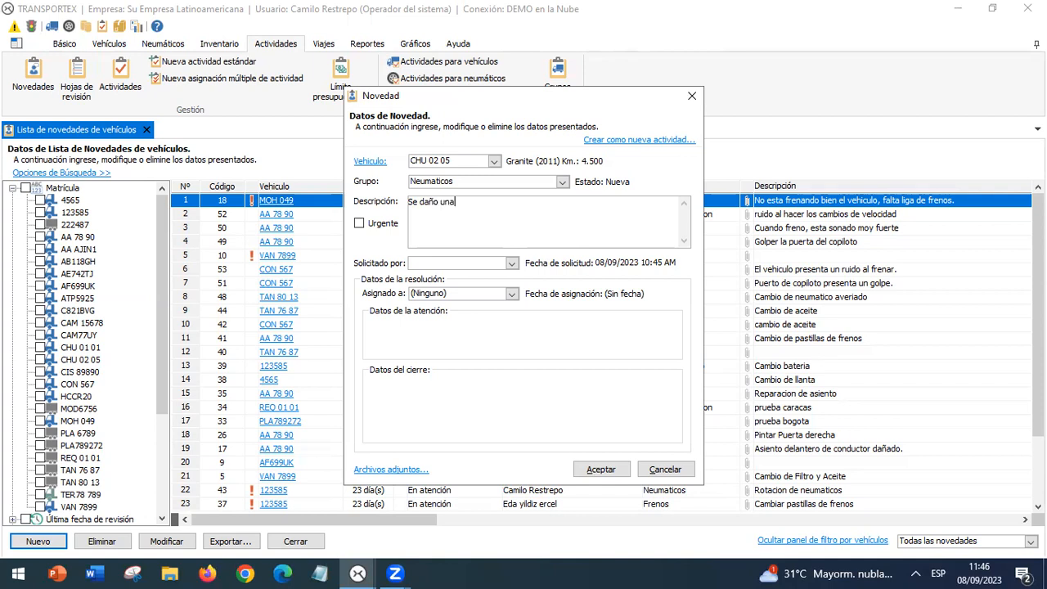
{"action": "type", "text": "lanta en"}
{"action": "type", "text": "la vía "}
{"action": "type", "text": " Esa"}
{"action": "type", "text": "ta un poco"}
{"action": "type", "text": " vacía."}
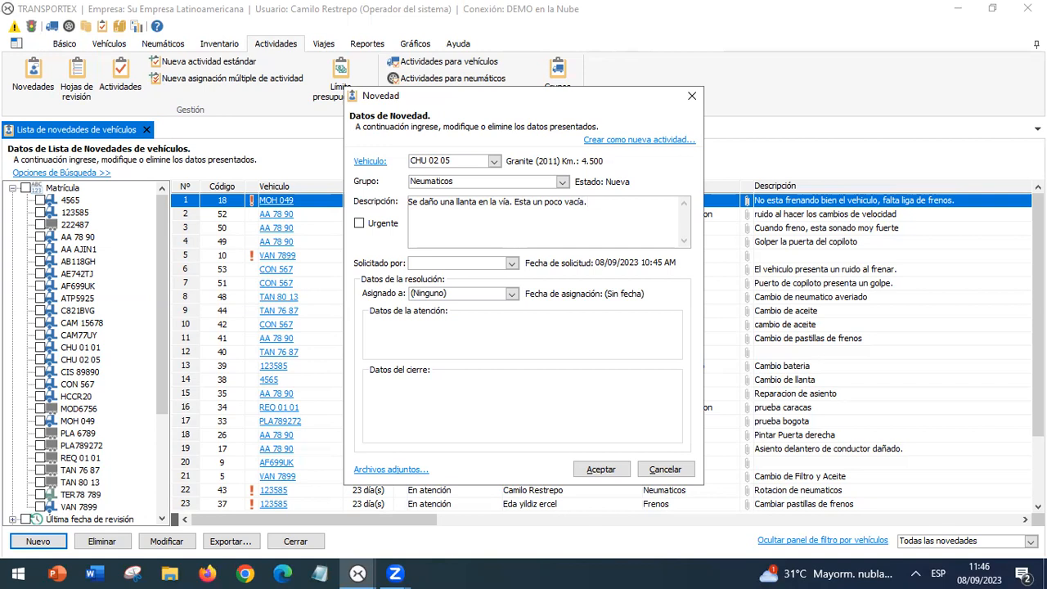
Step: Set the new novedad's Solicitado por to the same employee who requested novedad 53
{"action": "left_click", "coordinate": [511, 265]}
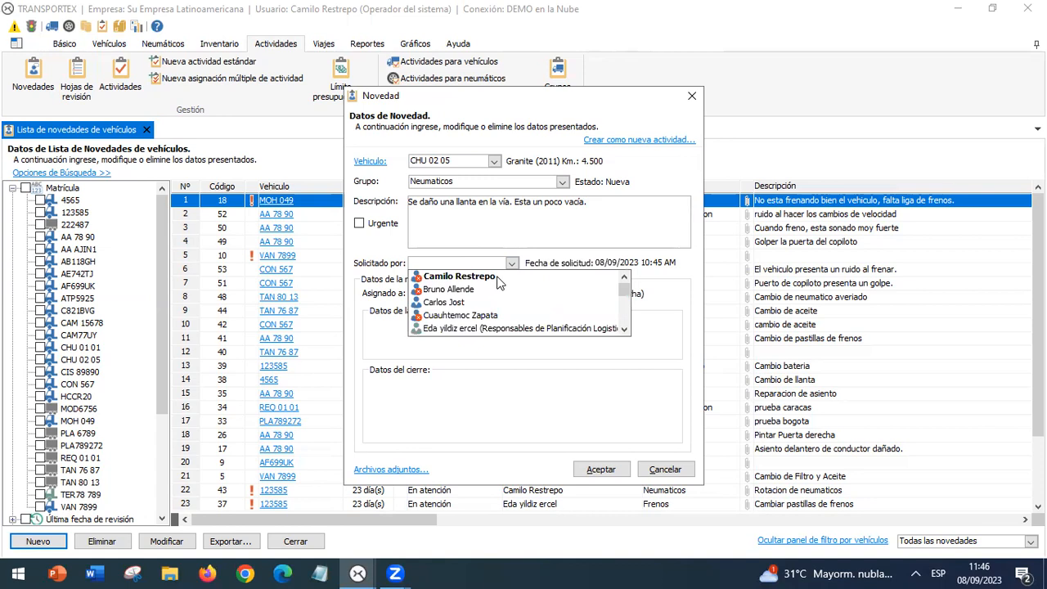
{"action": "left_click", "coordinate": [498, 278]}
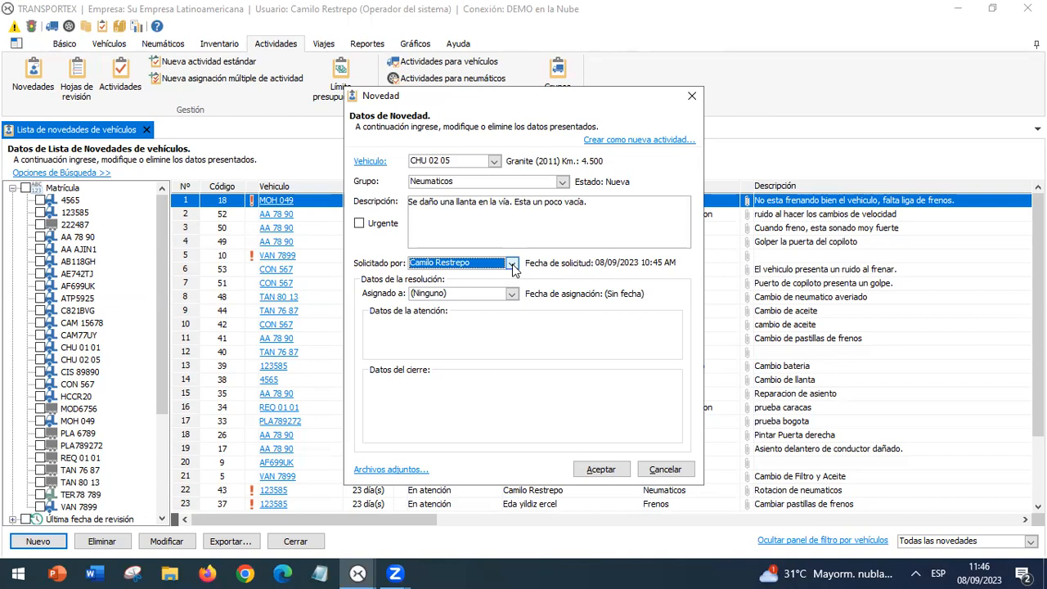
{"action": "left_click", "coordinate": [511, 263]}
{"action": "left_click", "coordinate": [511, 263]}
{"action": "left_click", "coordinate": [512, 263]}
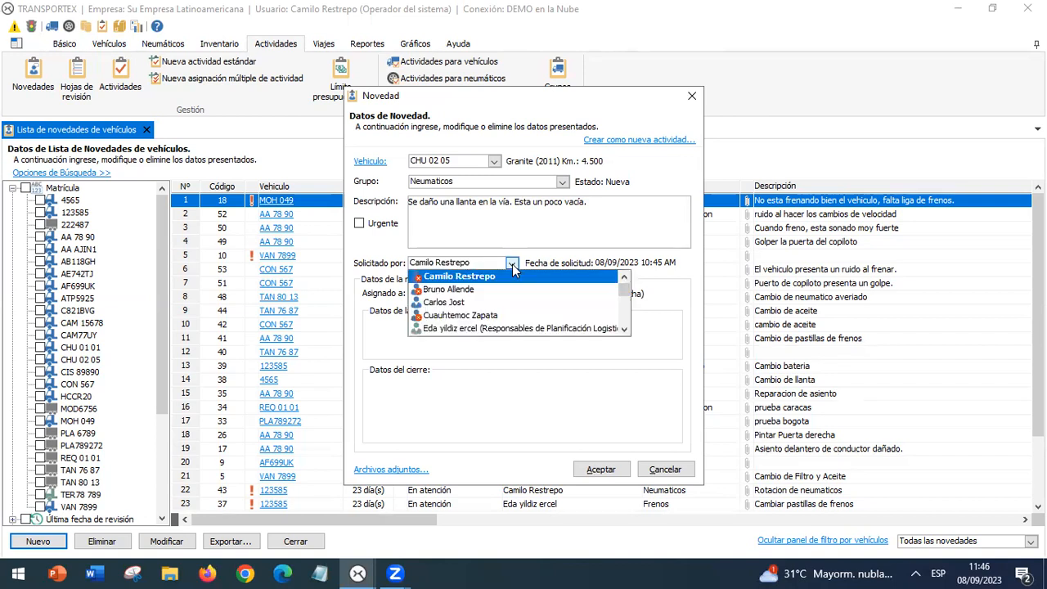
{"action": "left_click", "coordinate": [625, 330]}
{"action": "double_click", "coordinate": [625, 329]}
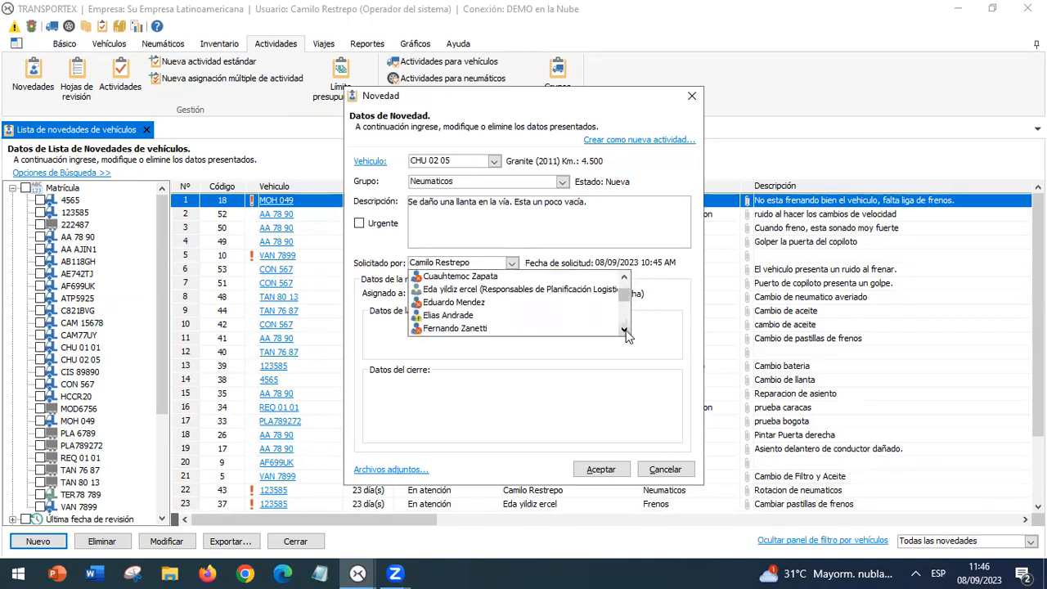
{"action": "left_click", "coordinate": [520, 303]}
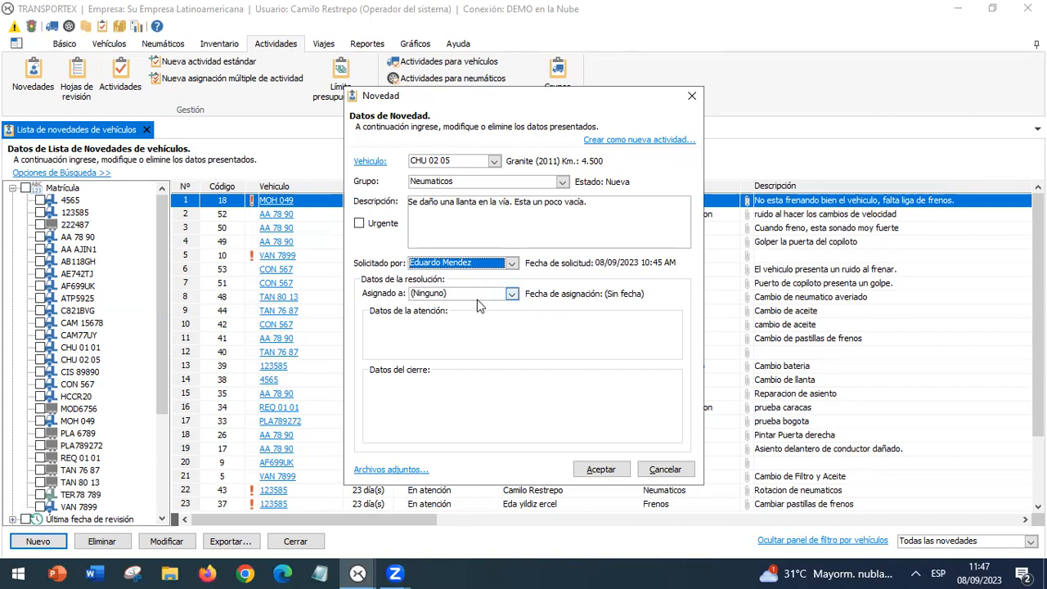
Step: Try both available employees as assignee of the novedad, finishing with Asignado a set to the signed-in operator
{"action": "left_click", "coordinate": [509, 294]}
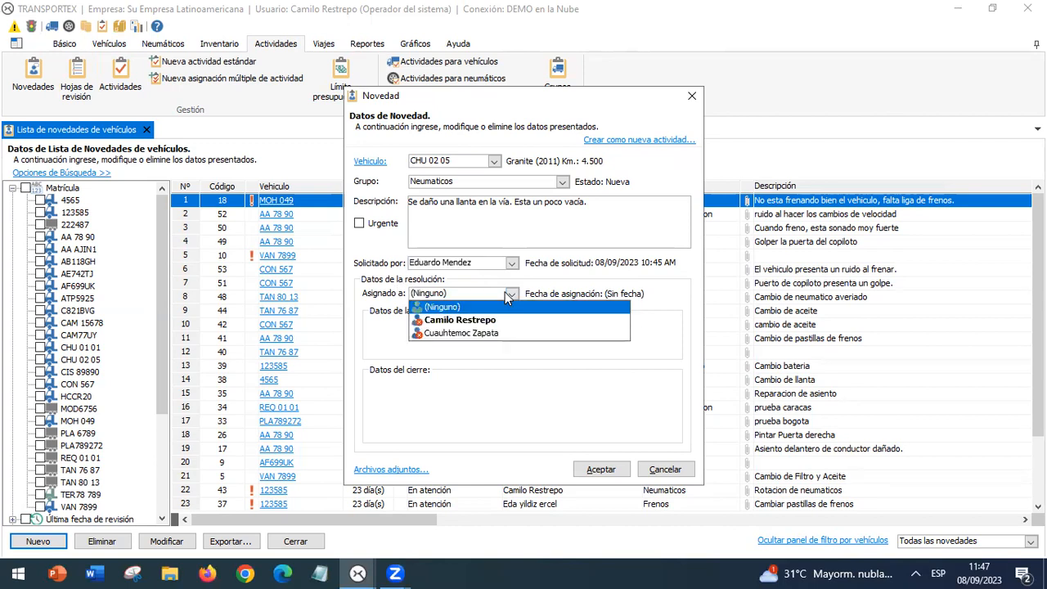
{"action": "left_click", "coordinate": [488, 330]}
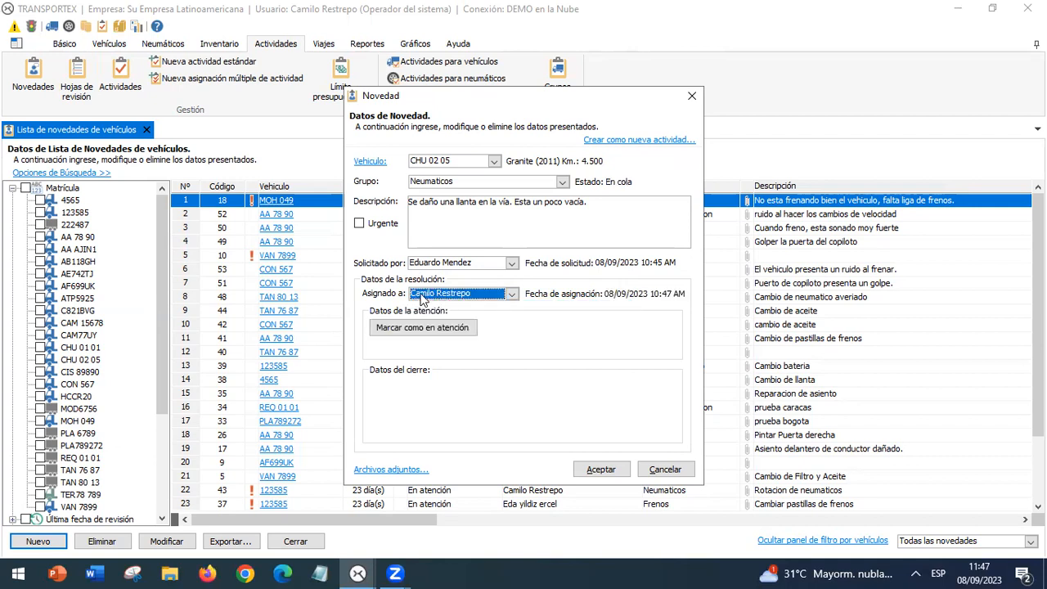
{"action": "left_click", "coordinate": [511, 293]}
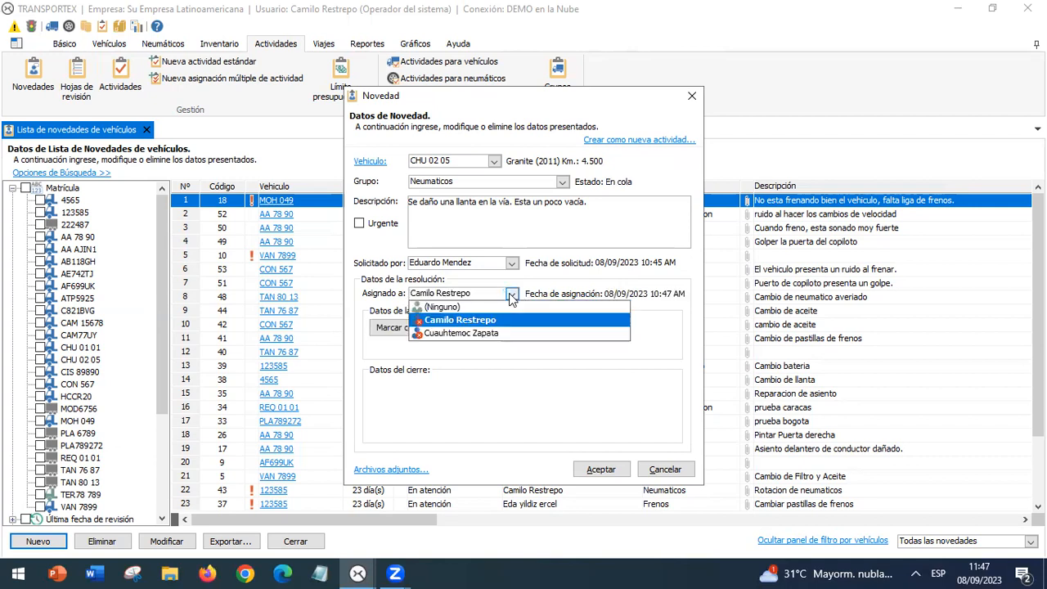
{"action": "left_click", "coordinate": [505, 336]}
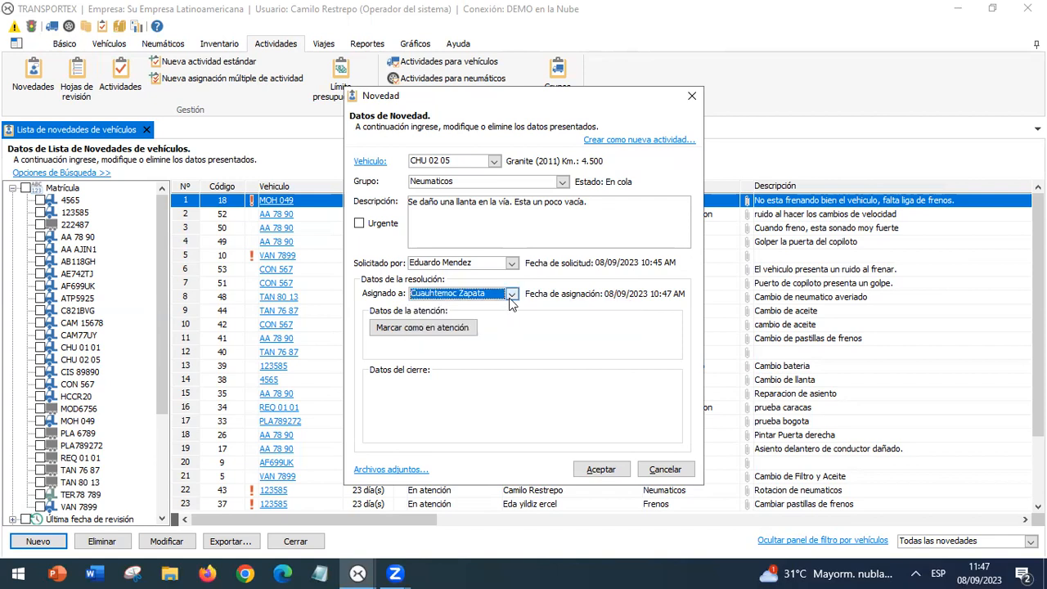
{"action": "left_click", "coordinate": [511, 295]}
{"action": "left_click", "coordinate": [508, 320]}
{"action": "left_click", "coordinate": [513, 295]}
{"action": "left_click", "coordinate": [509, 335]}
{"action": "left_click", "coordinate": [512, 294]}
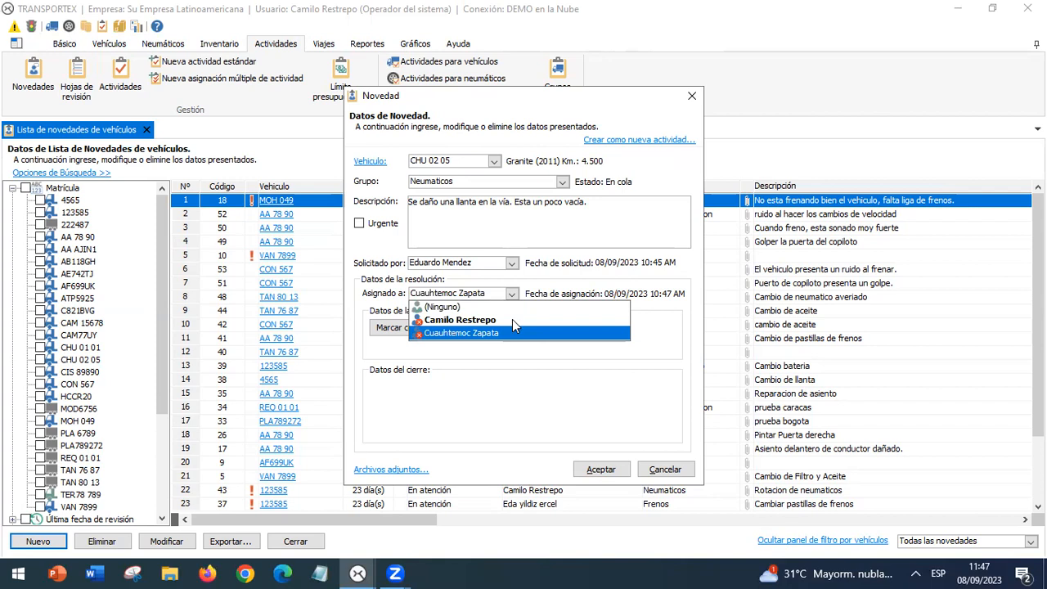
{"action": "left_click", "coordinate": [512, 320]}
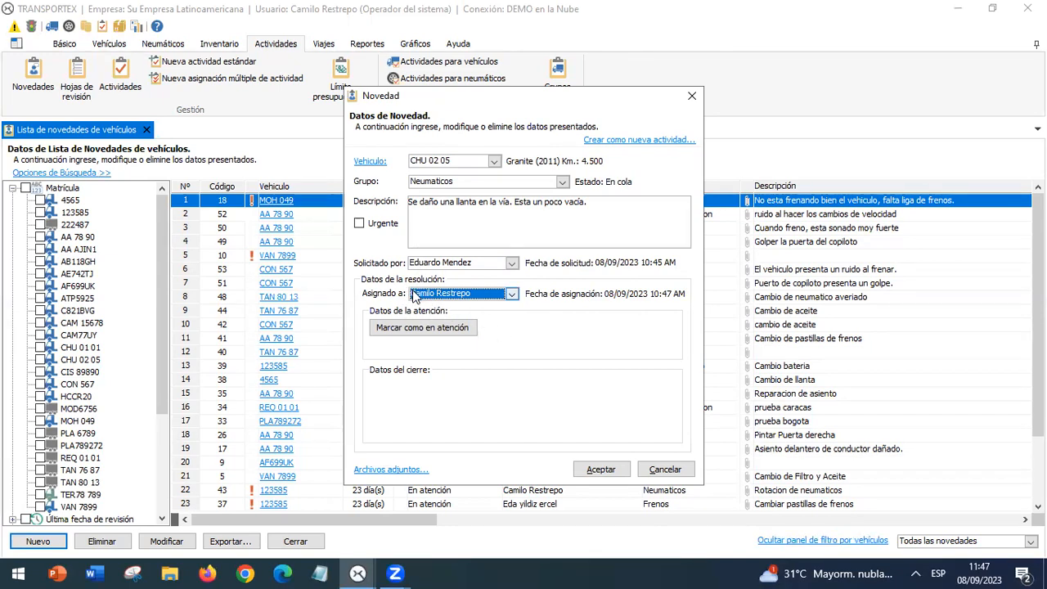
Step: Mark the novedad as en atención, leave its priority, type and reference unset, and save it
{"action": "left_click", "coordinate": [463, 330]}
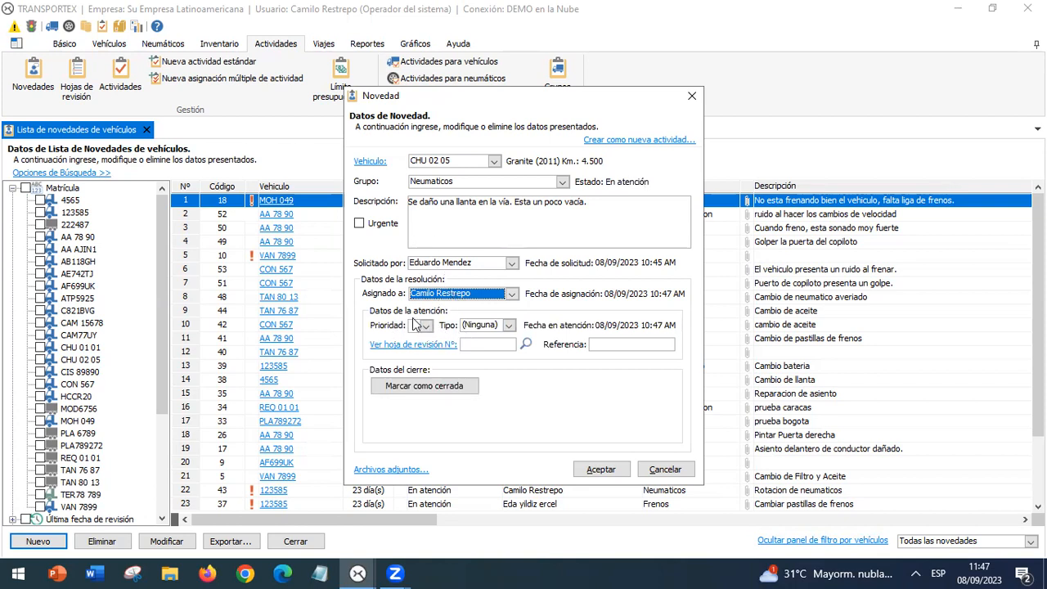
{"action": "left_click", "coordinate": [425, 327]}
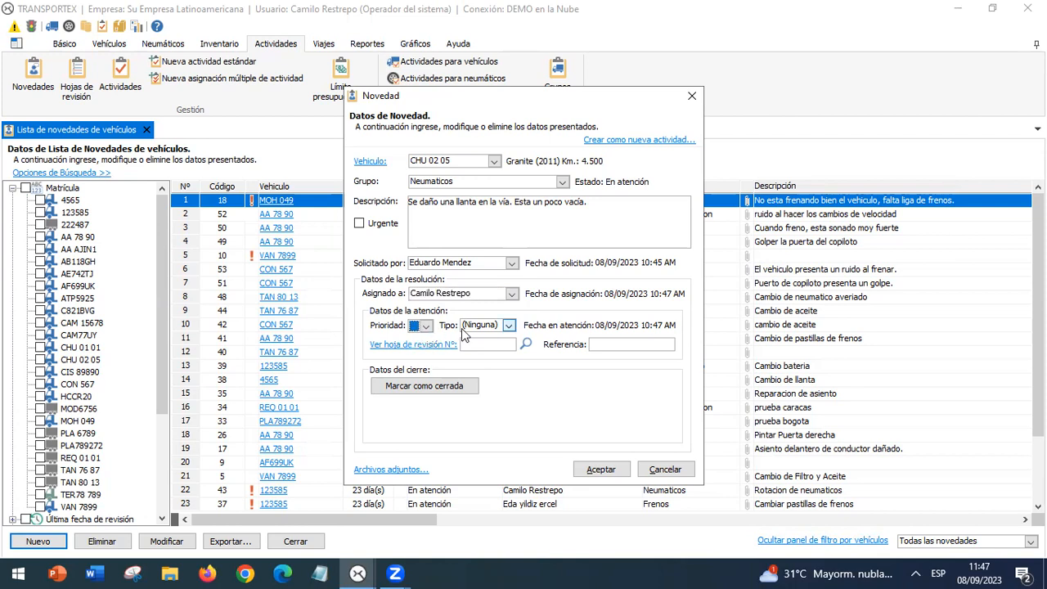
{"action": "left_click", "coordinate": [509, 327]}
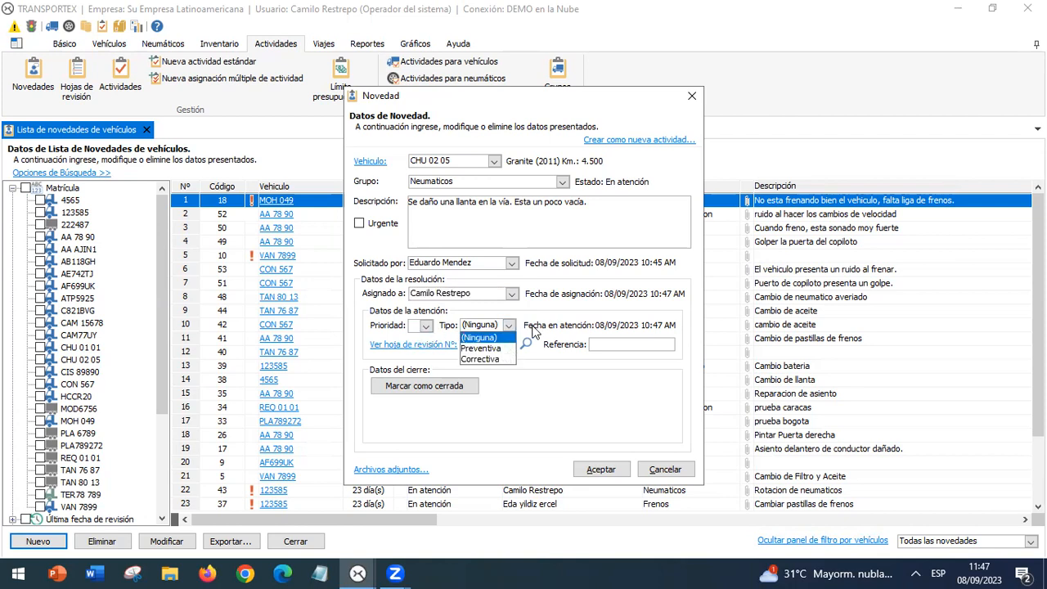
{"action": "left_click", "coordinate": [540, 325]}
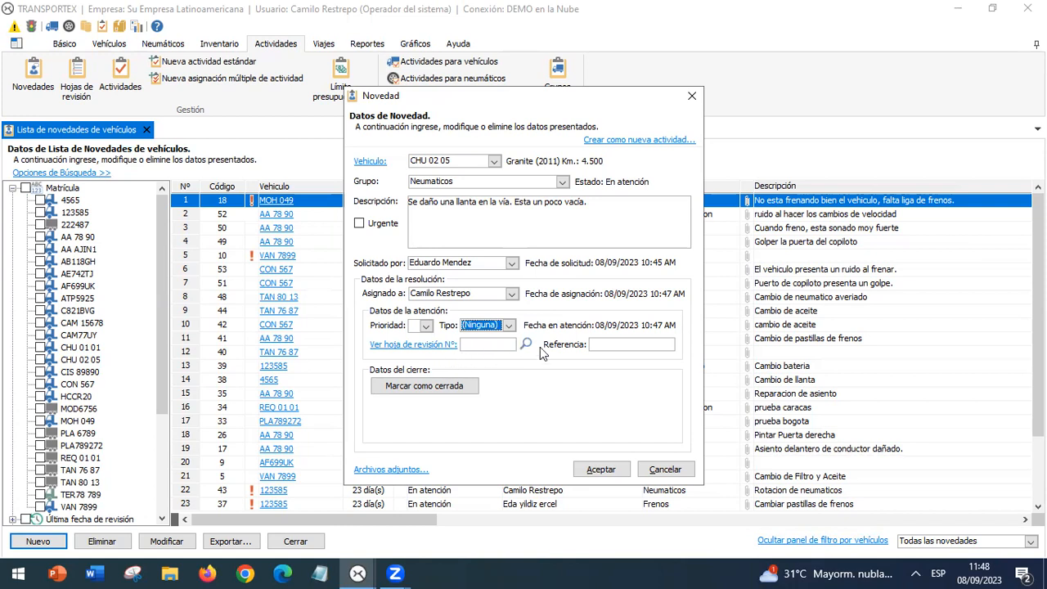
{"action": "left_click", "coordinate": [606, 347]}
{"action": "left_click", "coordinate": [595, 471]}
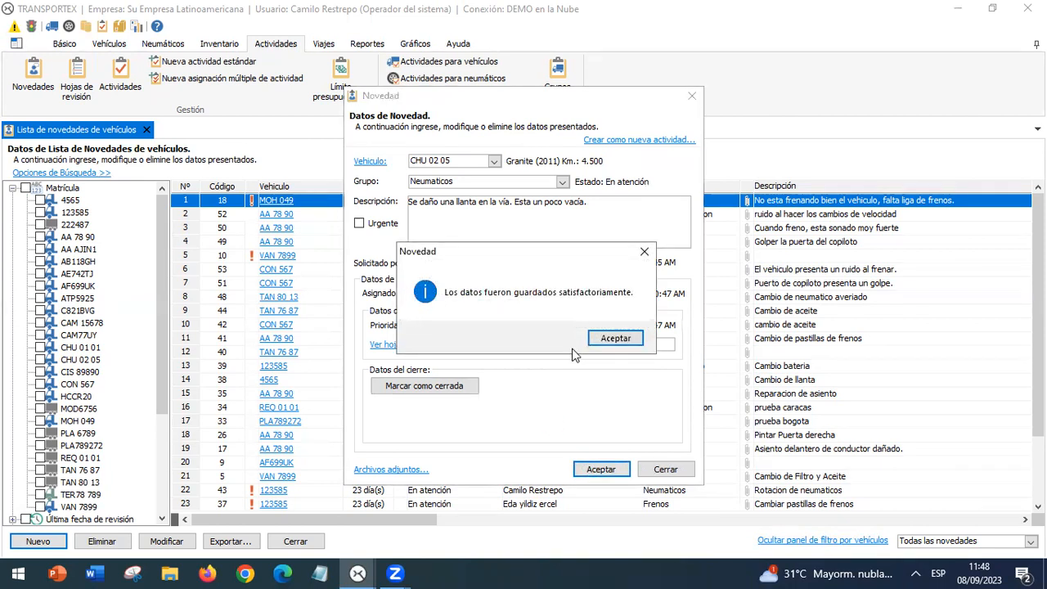
{"action": "left_click", "coordinate": [607, 342]}
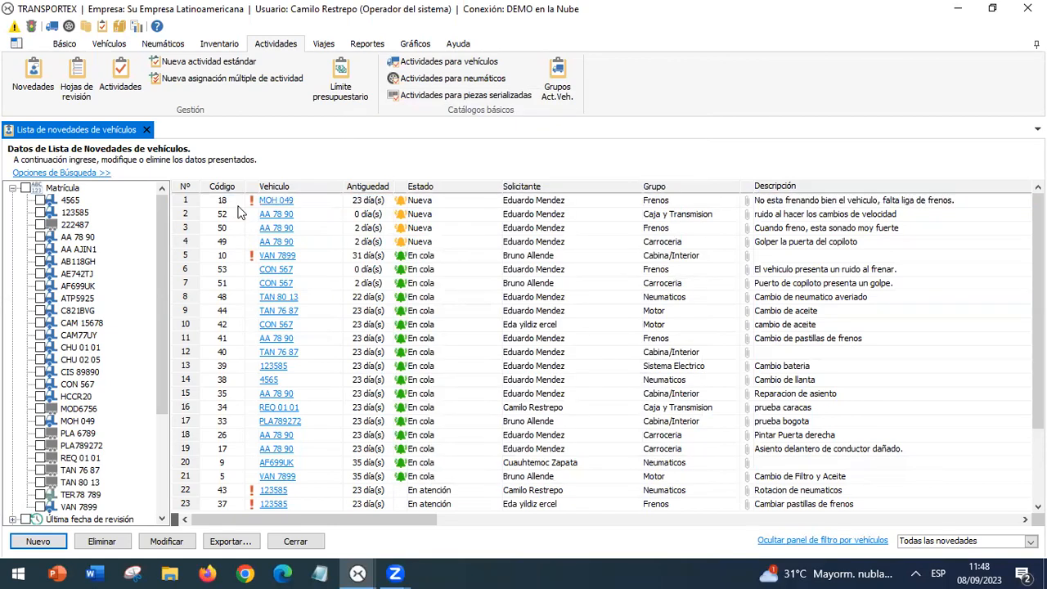
Step: Sort the novedades list by Código in ascending order and select the newly saved novedad for CHU 02 05
{"action": "left_click", "coordinate": [232, 192]}
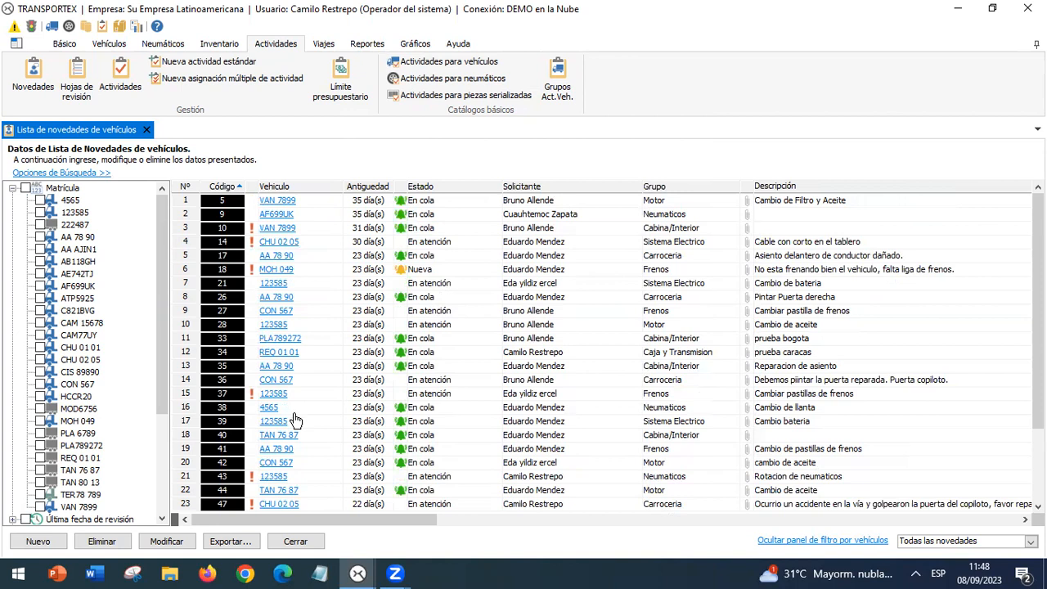
{"action": "left_click", "coordinate": [442, 493]}
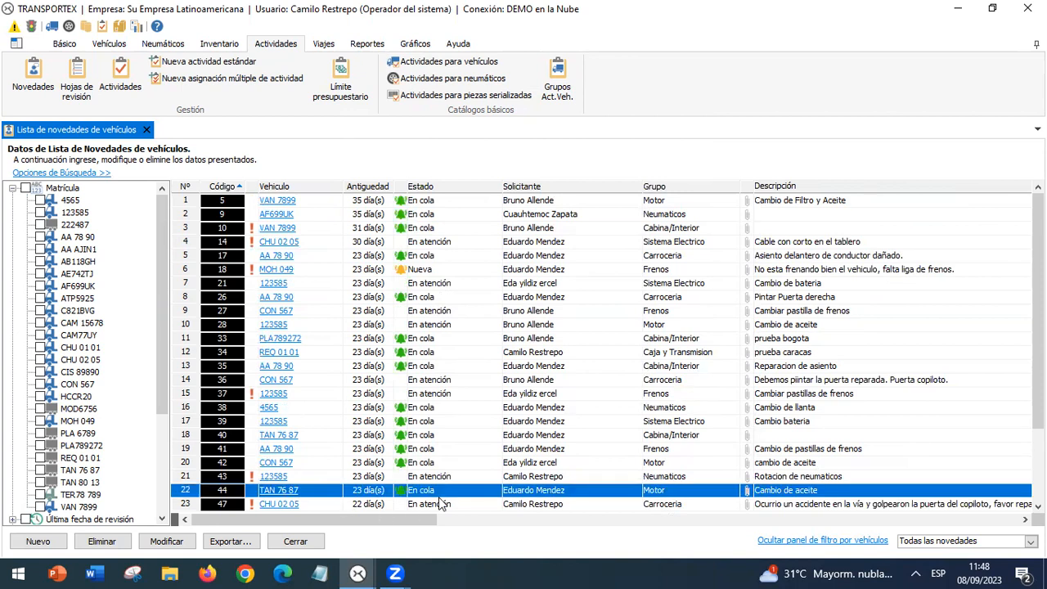
{"action": "key", "text": "Down"}
{"action": "key", "text": "Down"}
{"action": "key", "text": "Down"}
{"action": "key", "text": "Down"}
{"action": "key", "text": "Down"}
{"action": "key", "text": "Down"}
{"action": "key", "text": "Down"}
{"action": "key", "text": "Down"}
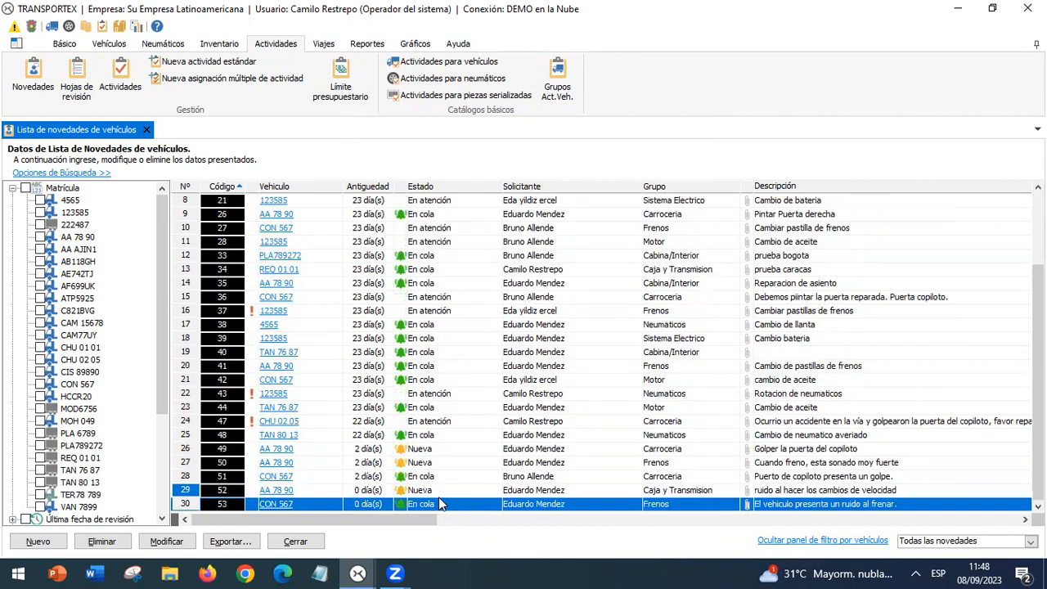
{"action": "key", "text": "Down"}
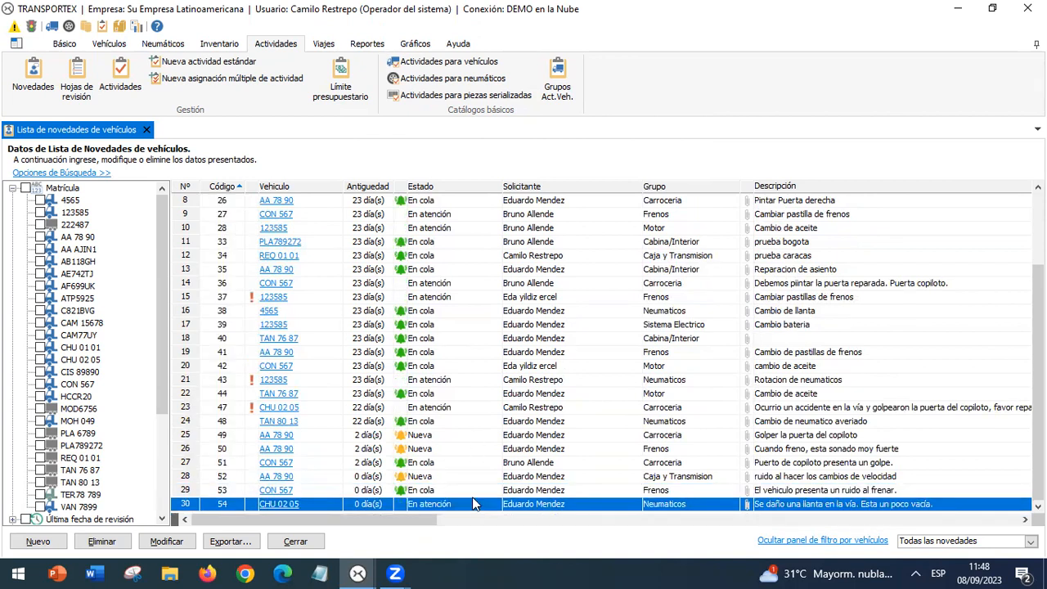
Step: Compare the Estado of the three most recent novedades, 52, 53 and 54
{"action": "left_click", "coordinate": [472, 492]}
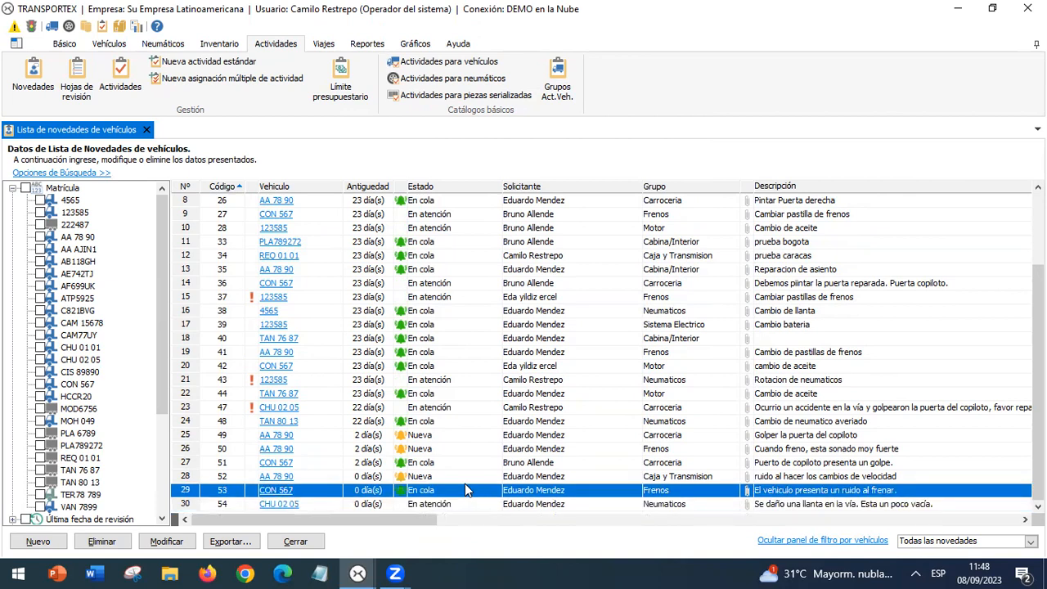
{"action": "left_click", "coordinate": [464, 480]}
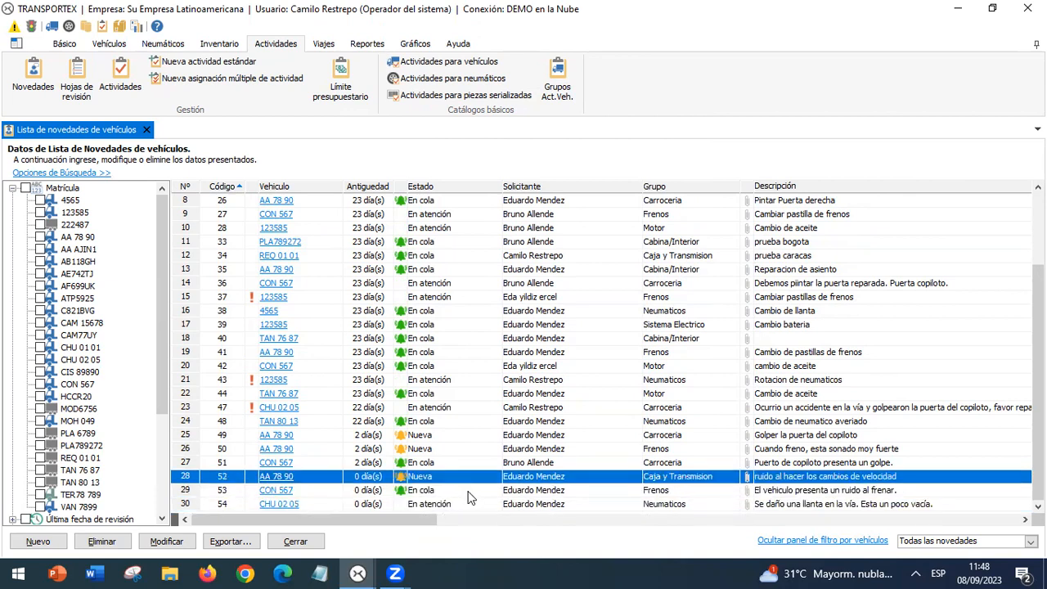
{"action": "left_click", "coordinate": [469, 492]}
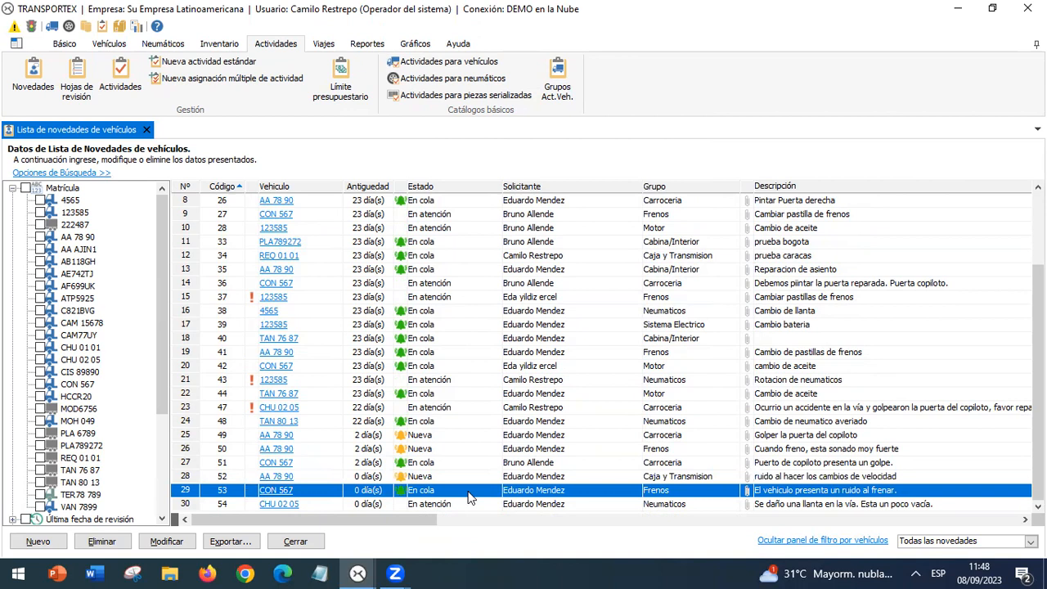
{"action": "left_click", "coordinate": [471, 504]}
{"action": "left_click", "coordinate": [465, 489]}
{"action": "left_click", "coordinate": [467, 503]}
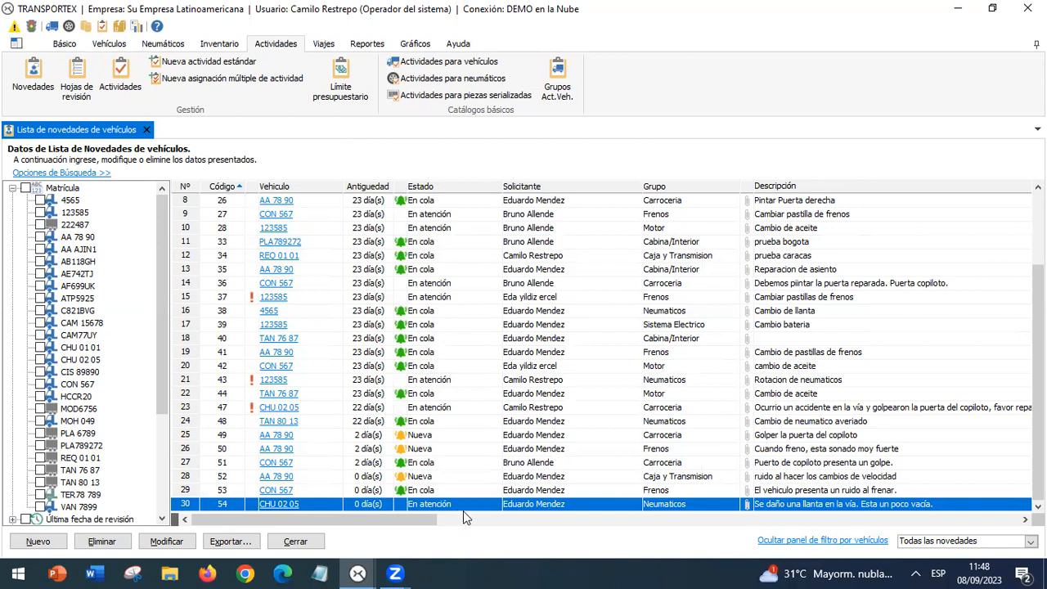
Step: Check the Asignado a and Fecha de asignación columns for novedad 54, returning to the first columns
{"action": "left_click", "coordinate": [479, 520]}
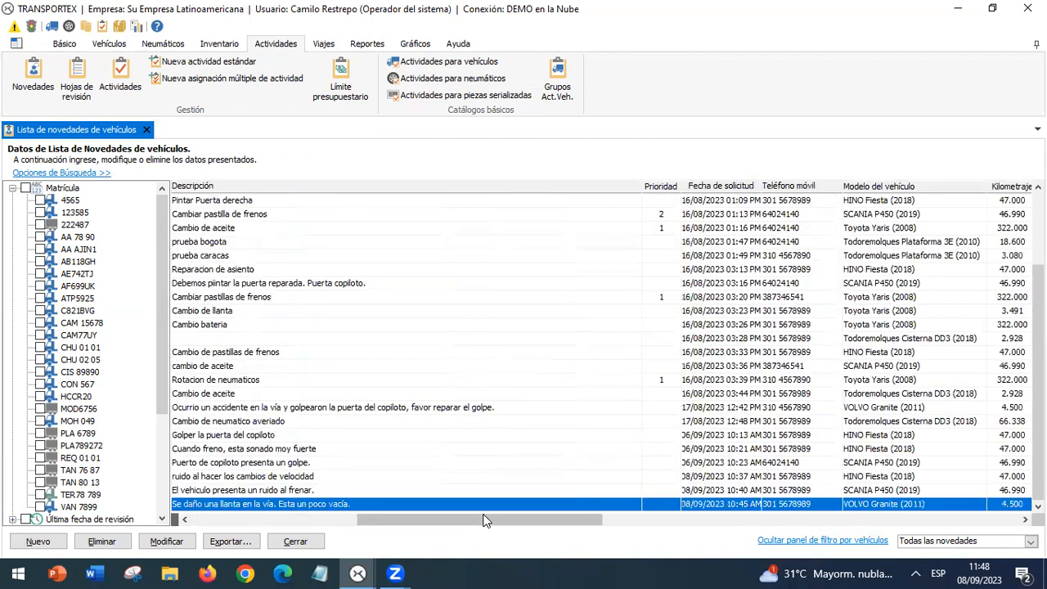
{"action": "left_click", "coordinate": [679, 522]}
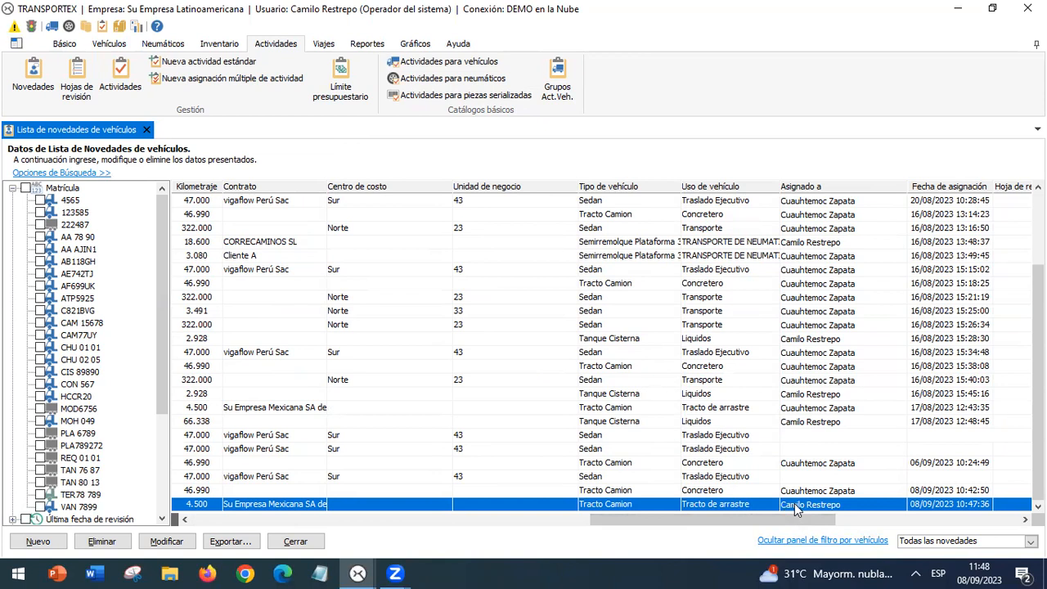
{"action": "left_click", "coordinate": [223, 517]}
{"action": "left_click", "coordinate": [222, 518]}
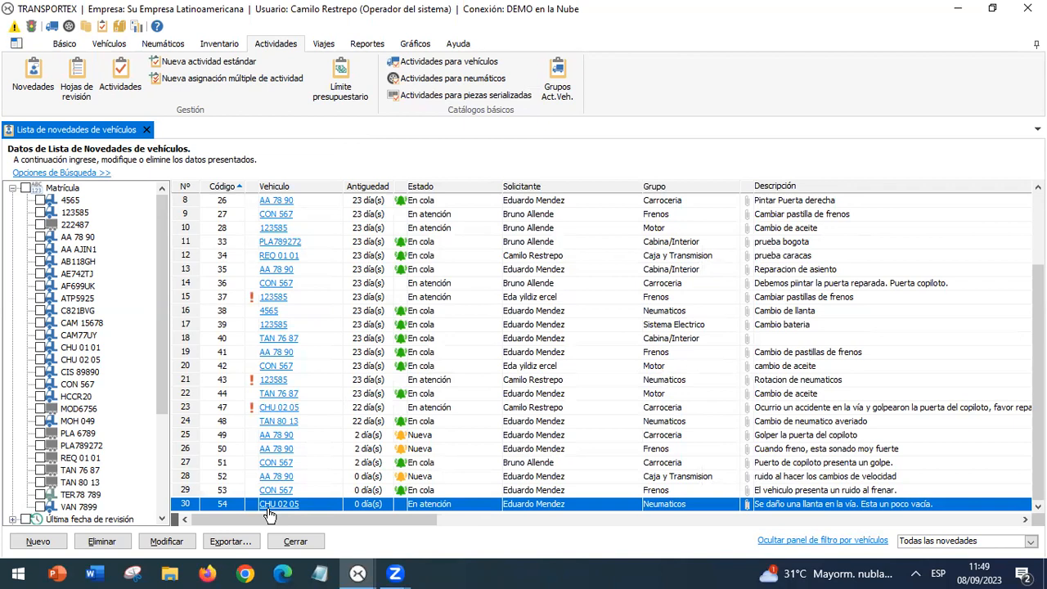
Step: Review novedades 52, 53 and 54 by status, opening novedad 53 and closing it without changes
{"action": "left_click", "coordinate": [404, 478]}
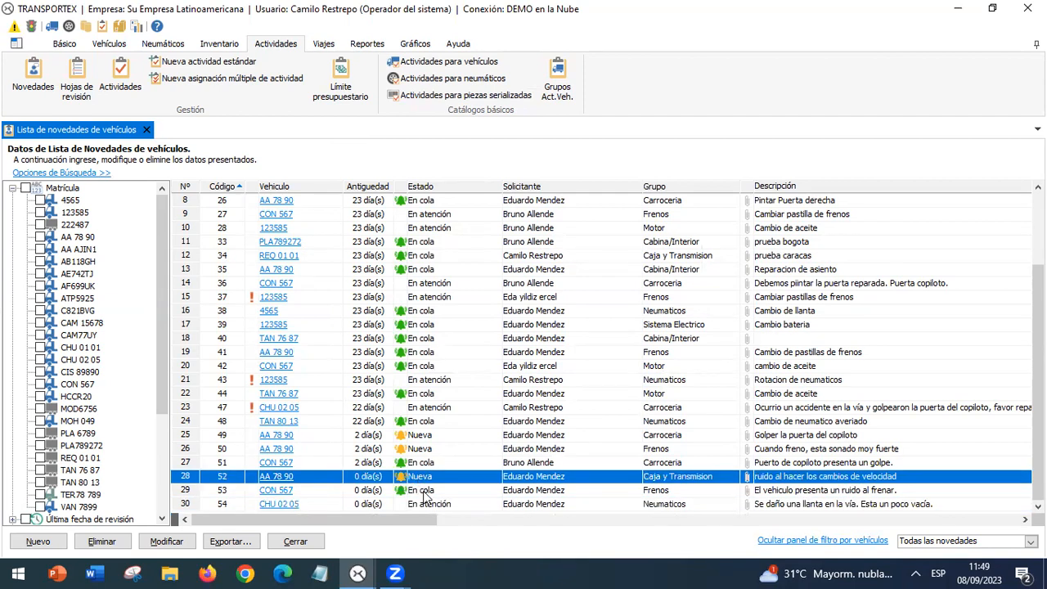
{"action": "left_click", "coordinate": [425, 494]}
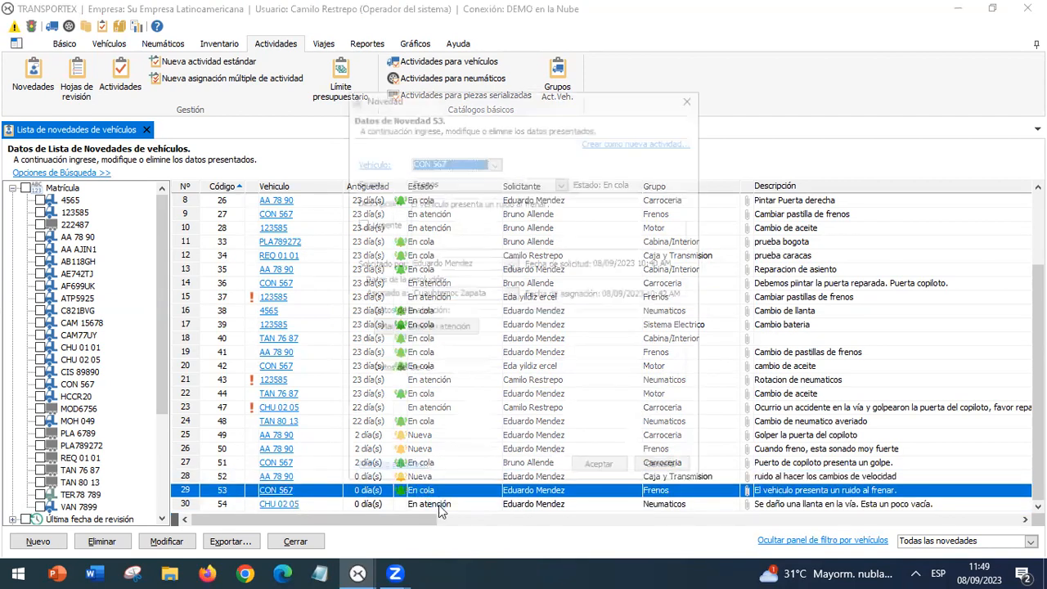
{"action": "left_click", "coordinate": [663, 472]}
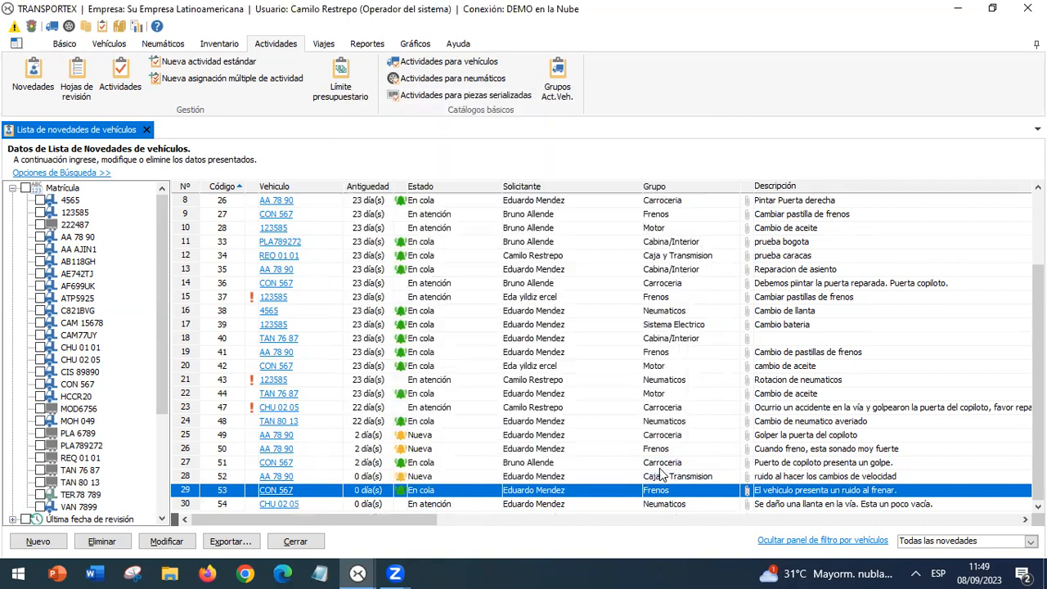
{"action": "left_click", "coordinate": [438, 475]}
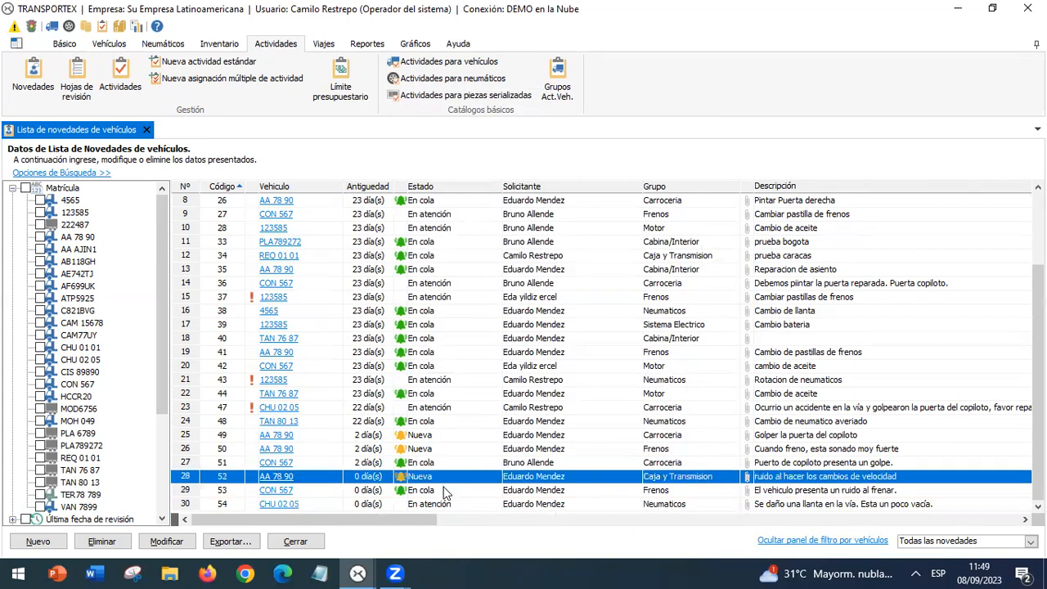
{"action": "left_click", "coordinate": [444, 490]}
{"action": "left_click", "coordinate": [446, 504]}
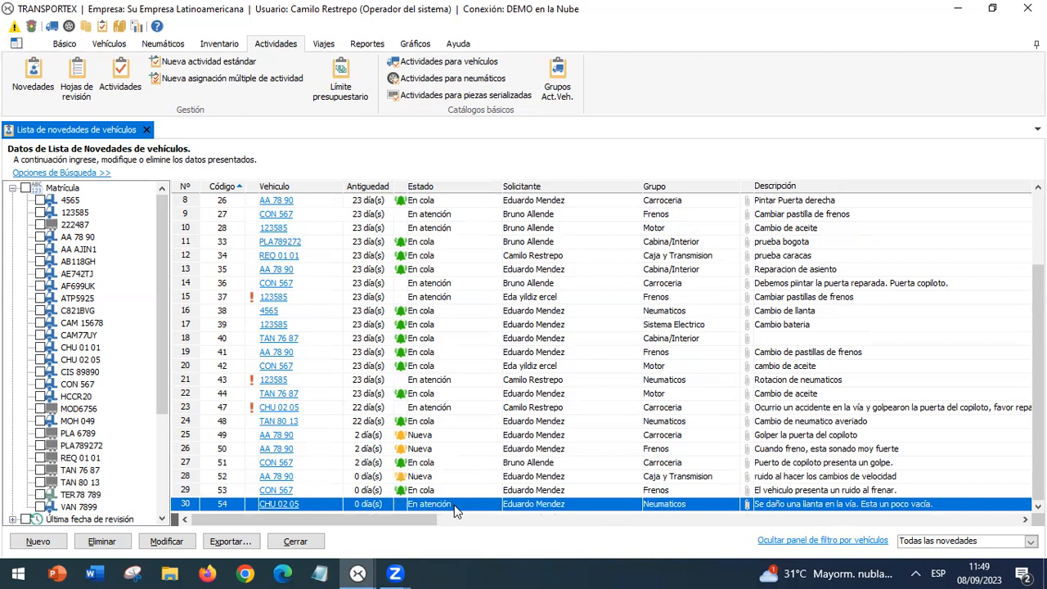
Step: Open novedad 54 and review its Prioridad and Tipo options, keeping Tipo as (Ninguna)
{"action": "double_click", "coordinate": [453, 505]}
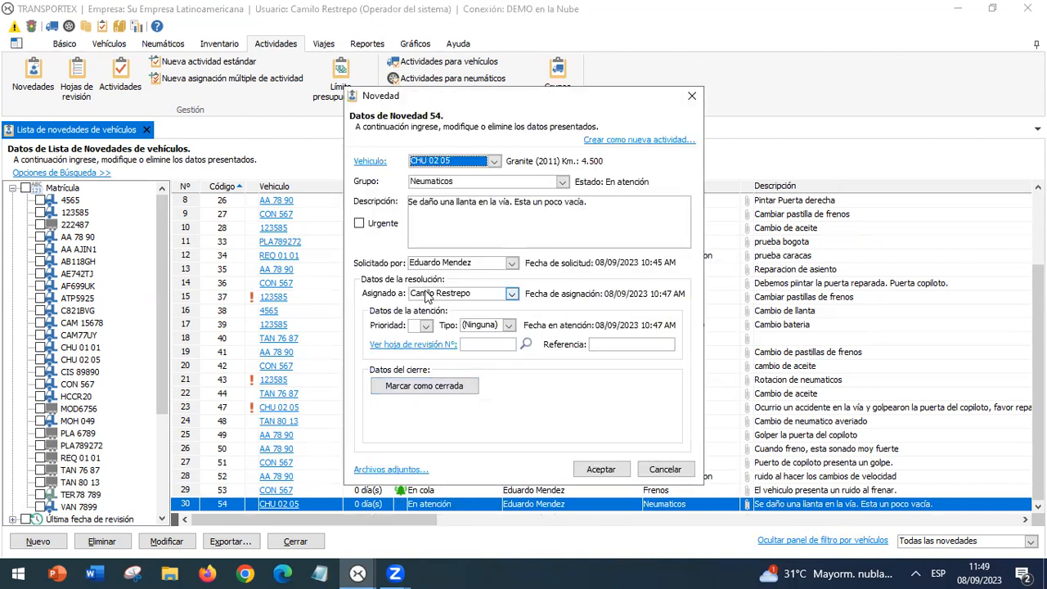
{"action": "left_click", "coordinate": [426, 325]}
{"action": "left_click", "coordinate": [426, 326]}
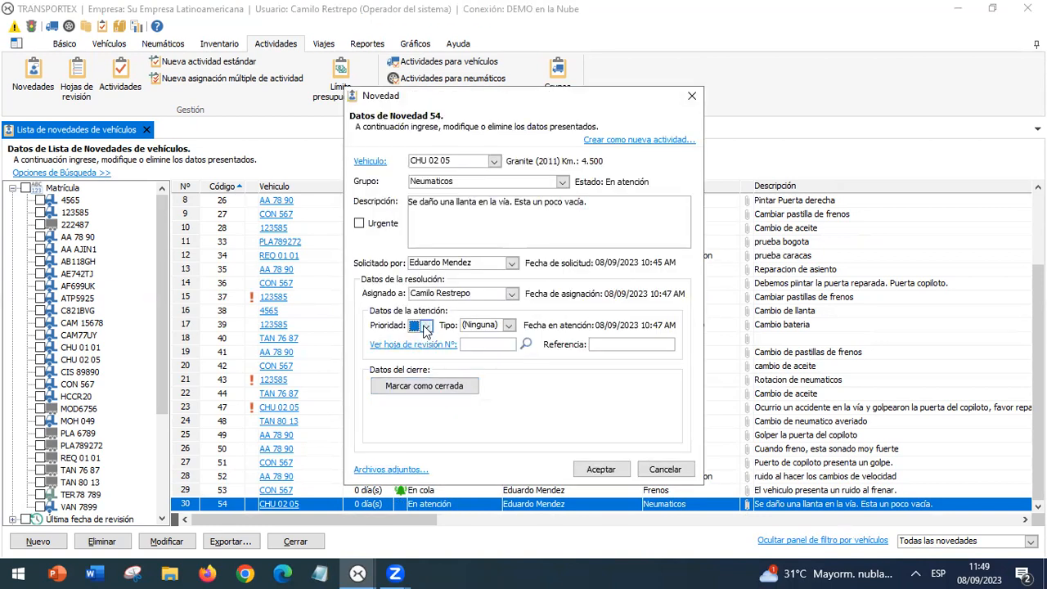
{"action": "left_click", "coordinate": [507, 326]}
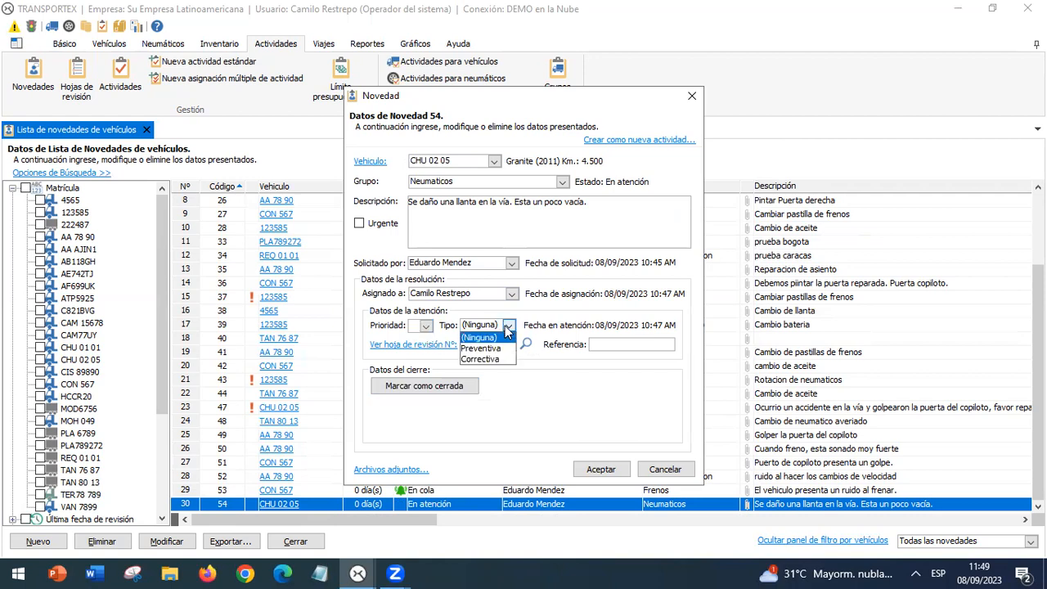
{"action": "left_click", "coordinate": [495, 337]}
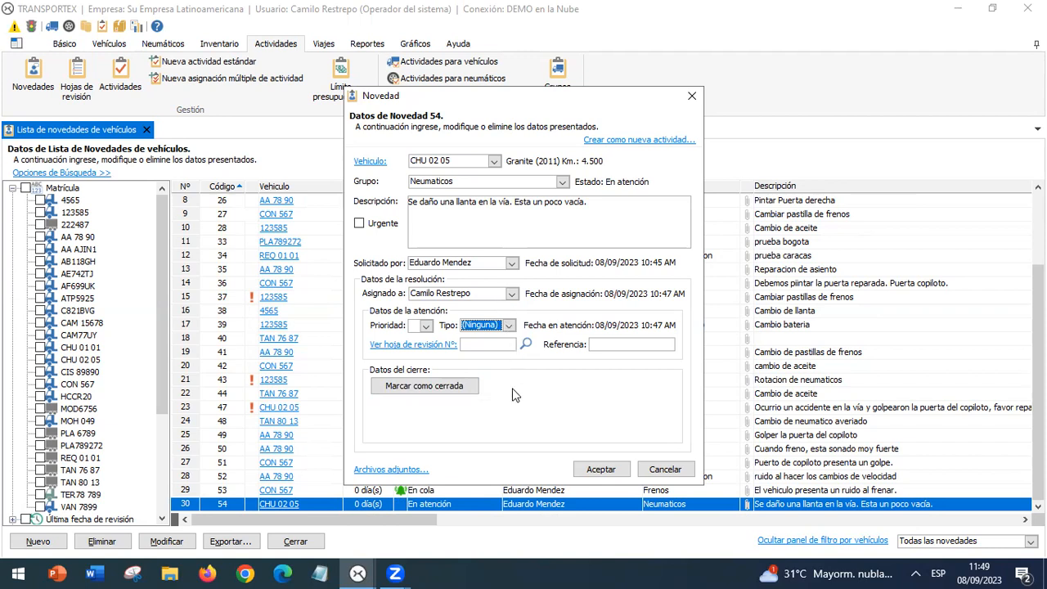
Step: Mark novedad 54 as closed and enter the observation "Novedad atendida, se le indico al conductor como debe revisar la llanta o el neumatico,"
{"action": "left_click", "coordinate": [459, 389]}
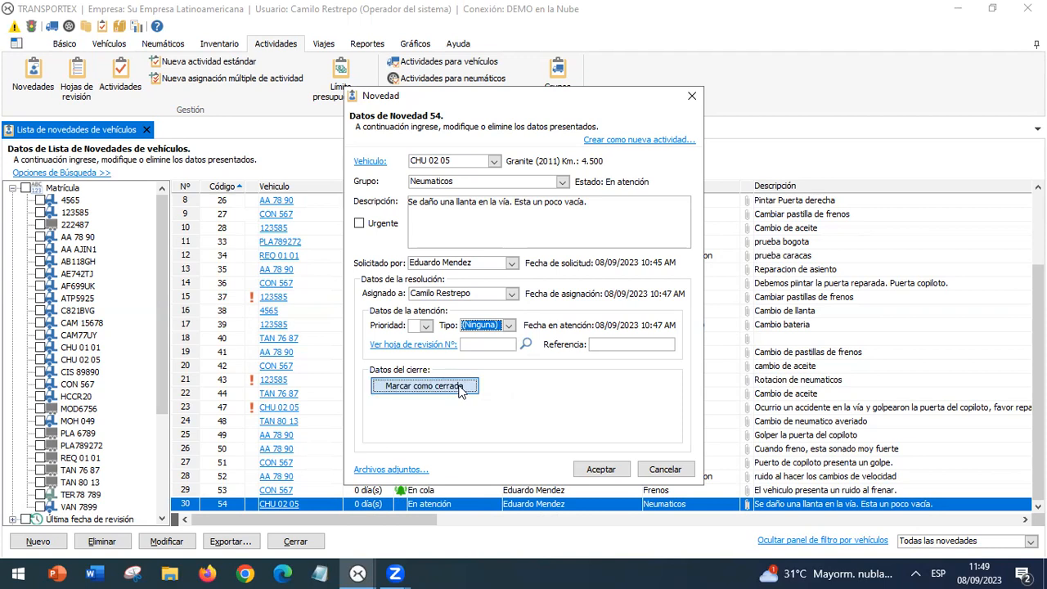
{"action": "left_click", "coordinate": [493, 417]}
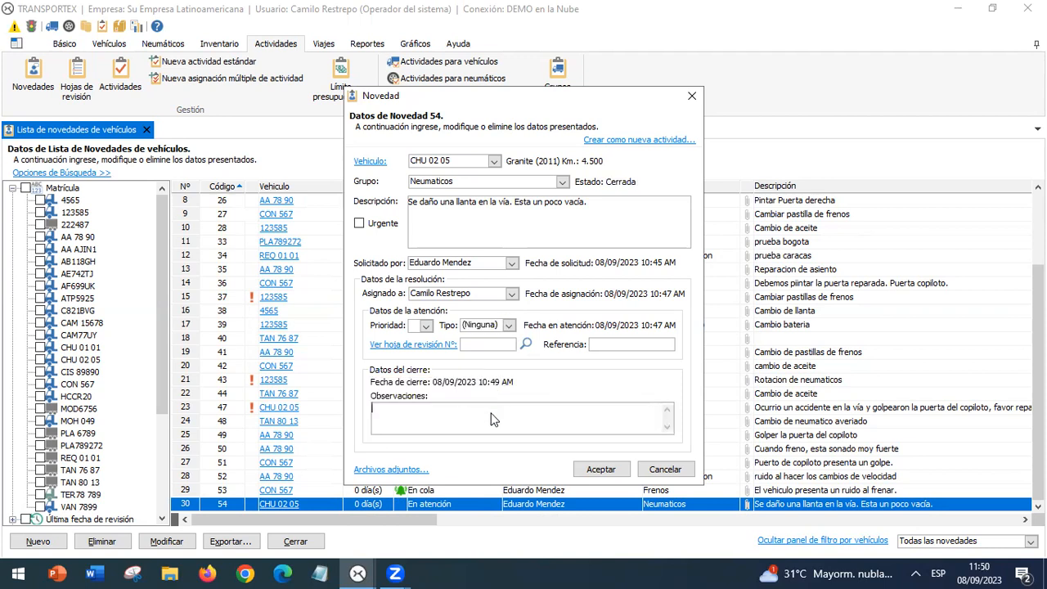
{"action": "type", "text": "Novedad atendida, se le indi"}
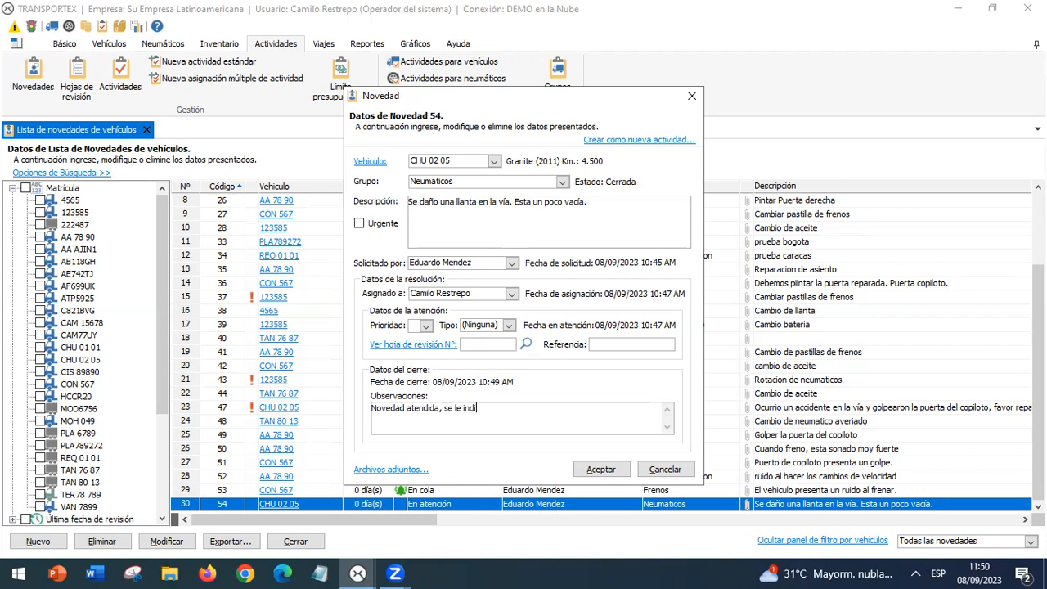
{"action": "type", "text": "co al conductor como der"}
{"action": "key", "text": "BackSpace"}
{"action": "key", "text": "BackSpace"}
{"action": "type", "text": "ebe "}
{"action": "type", "text": "revisa"}
{"action": "type", "text": "r la ll"}
{"action": "type", "text": "anta o"}
{"action": "type", "text": " el neumat"}
{"action": "type", "text": "ico,"}
Step: Complete the closing observation with "no era nada que ameritaba ida al taller o reparación." and save novedad 54
{"action": "type", "text": " no"}
{"action": "key", "text": "BackSpace"}
{"action": "key", "text": "BackSpace"}
{"action": "key", "text": "BackSpace"}
{"action": "type", "text": "no era "}
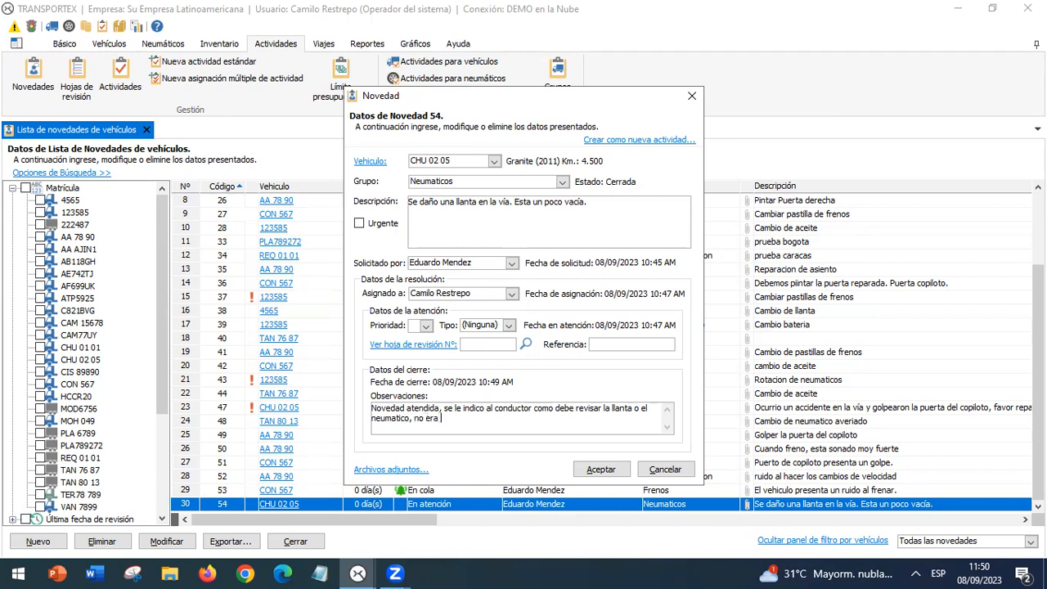
{"action": "type", "text": "nada que ameritaba ida al taller o reparación"}
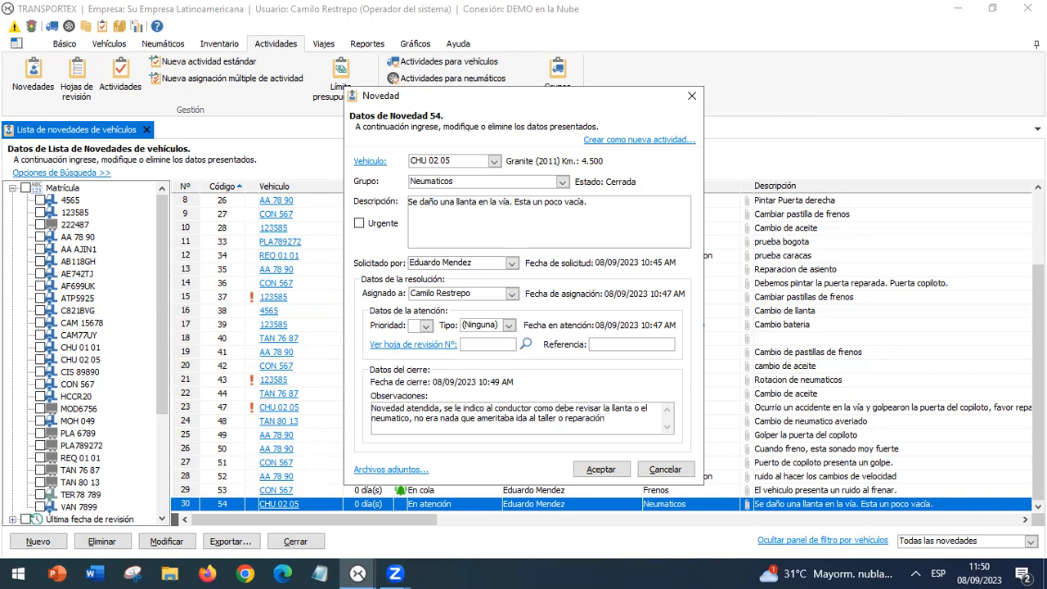
{"action": "type", "text": "."}
{"action": "left_click", "coordinate": [601, 473]}
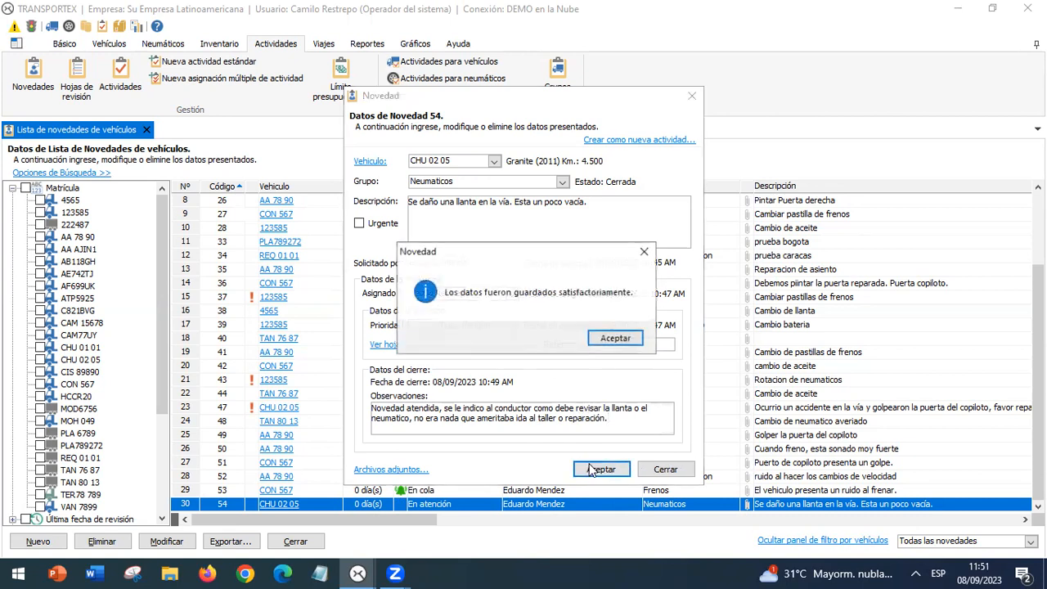
{"action": "left_click", "coordinate": [616, 340]}
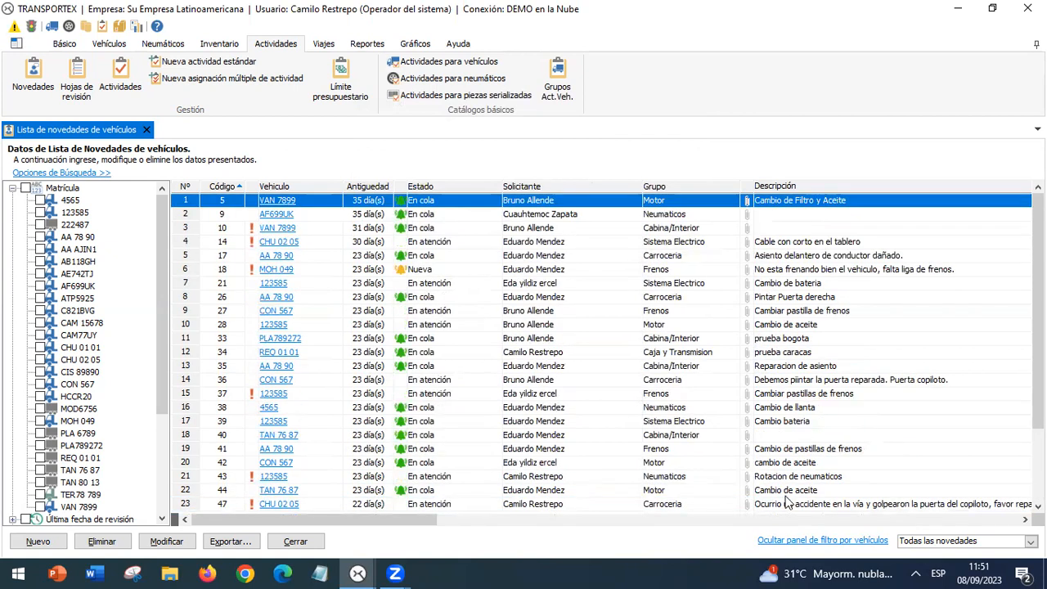
Step: Check the Estado of novedad 54 at the end of the list and select novedad 53 for CON 567
{"action": "left_click_drag", "start_coordinate": [1038, 394], "coordinate": [1038, 474]}
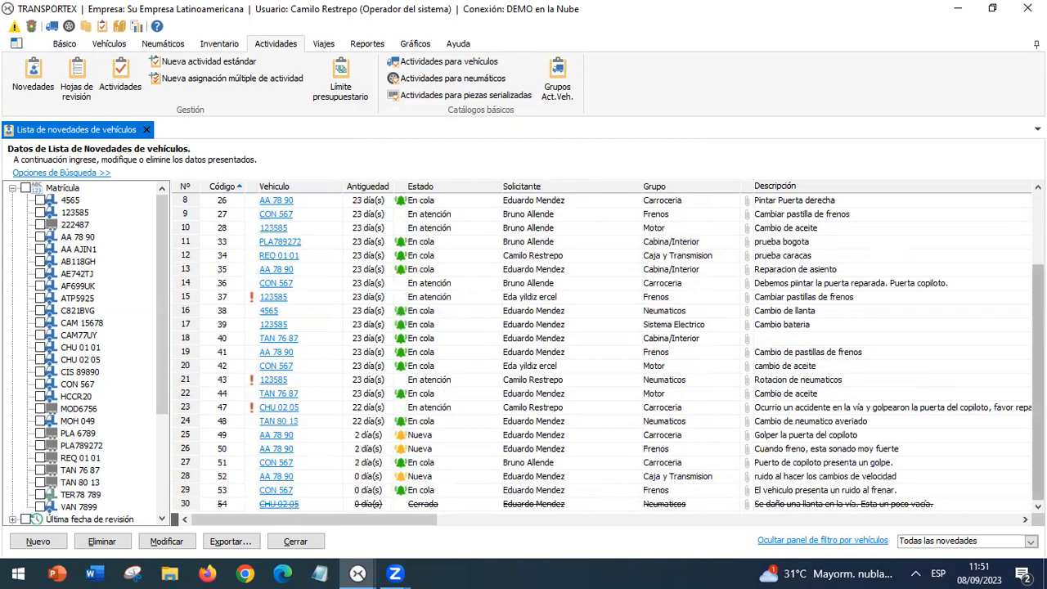
{"action": "left_click", "coordinate": [380, 506]}
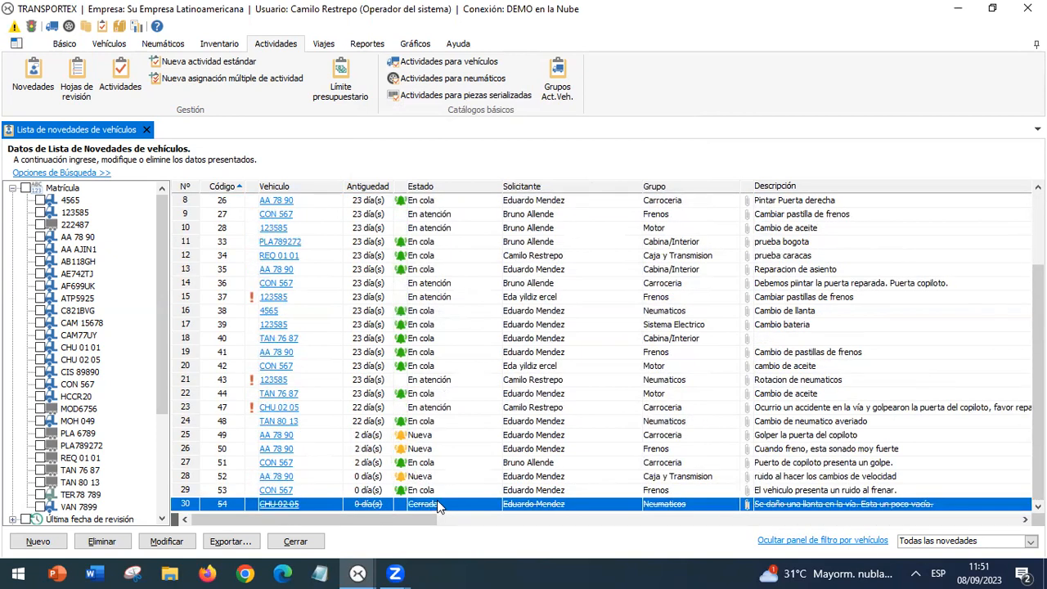
{"action": "left_click", "coordinate": [462, 493]}
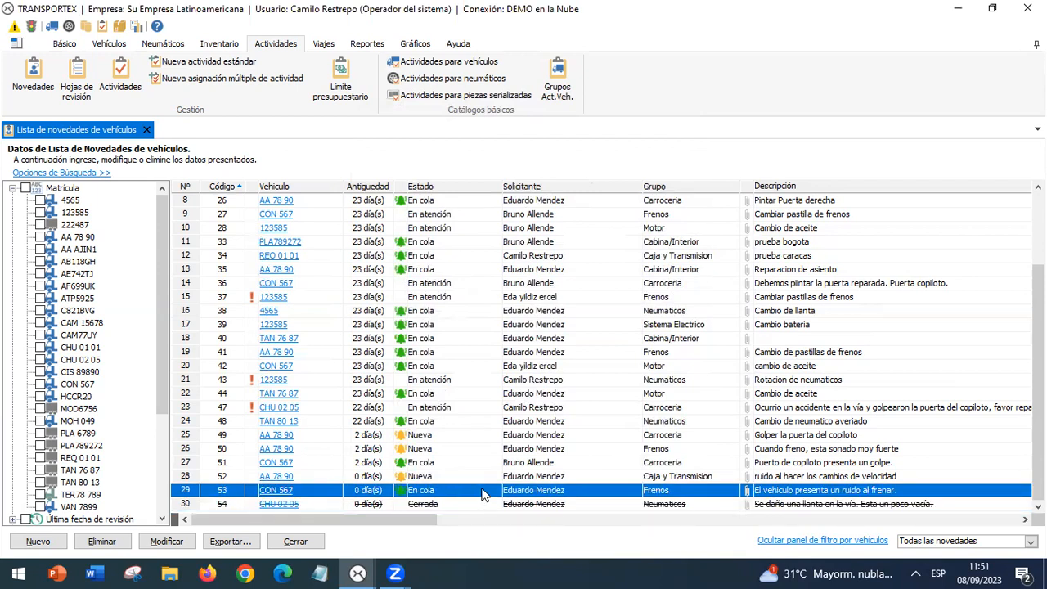
Step: Mark novedad 53 for CON 567 as en atención and save it without a hoja de revisión number
{"action": "double_click", "coordinate": [482, 491]}
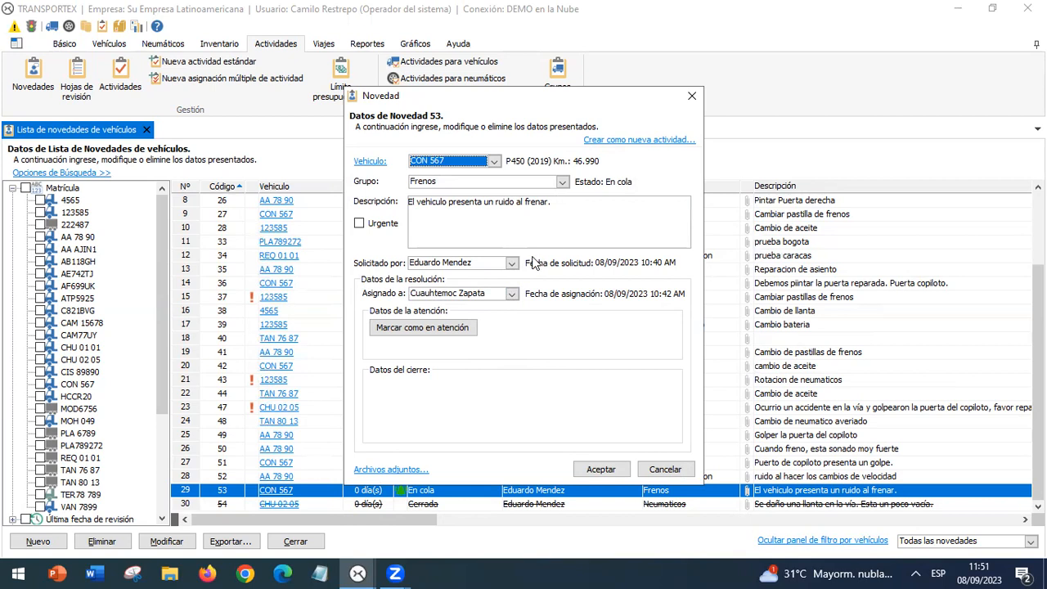
{"action": "left_click", "coordinate": [440, 333]}
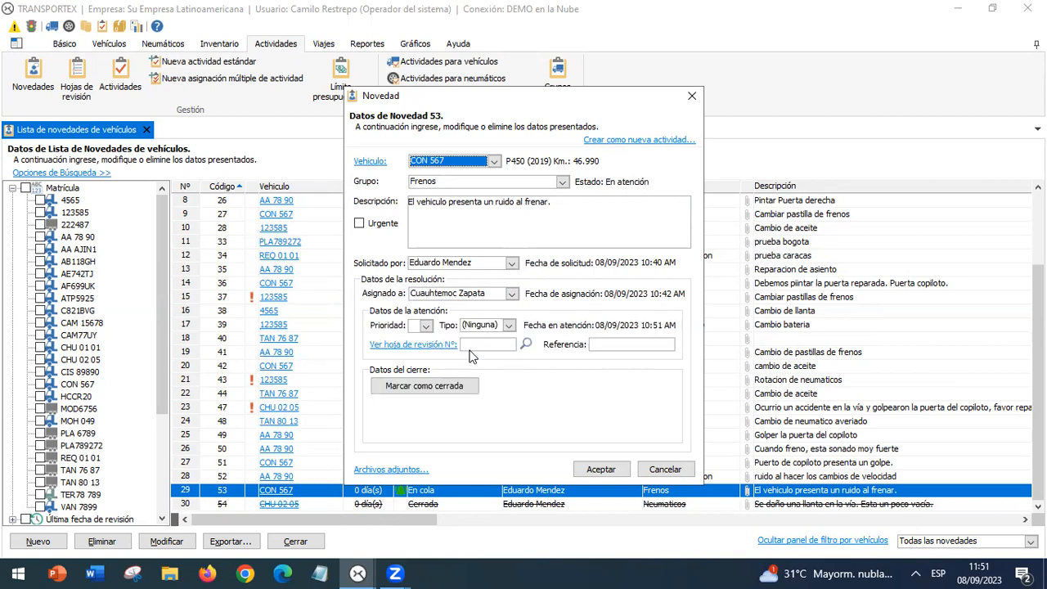
{"action": "left_click", "coordinate": [470, 347]}
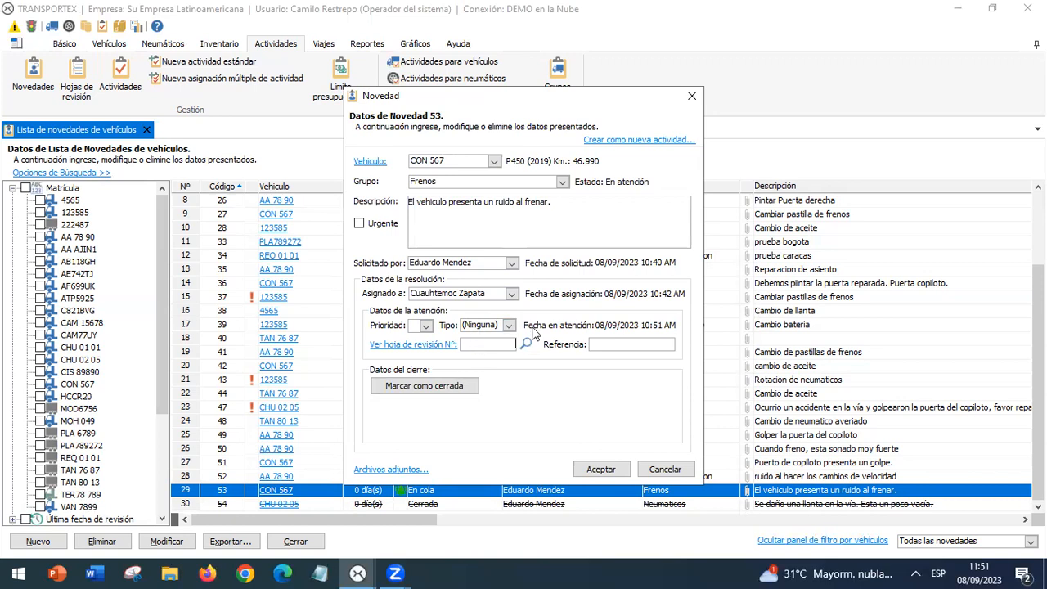
{"action": "left_click", "coordinate": [609, 464]}
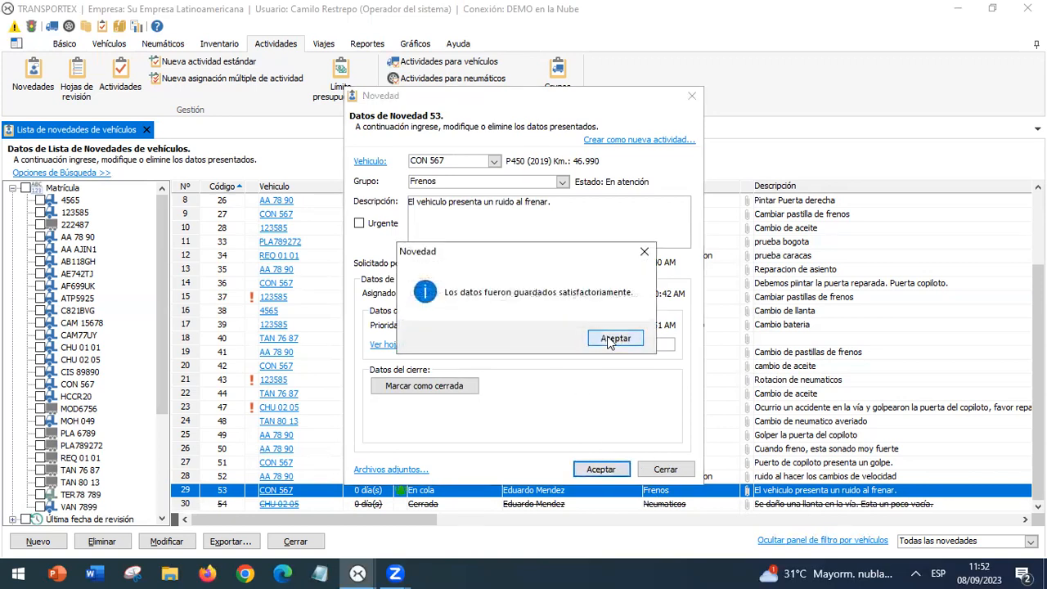
{"action": "left_click", "coordinate": [612, 339]}
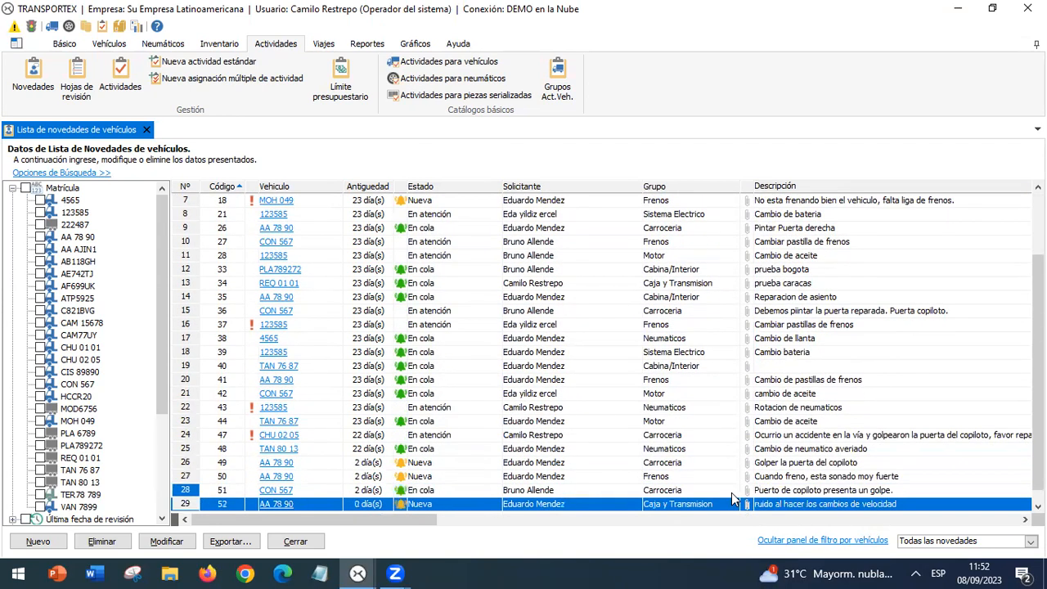
Step: Create a new activity from novedad 53, choosing Revision/Ajuste Frenos as the Actividad
{"action": "left_click", "coordinate": [687, 494]}
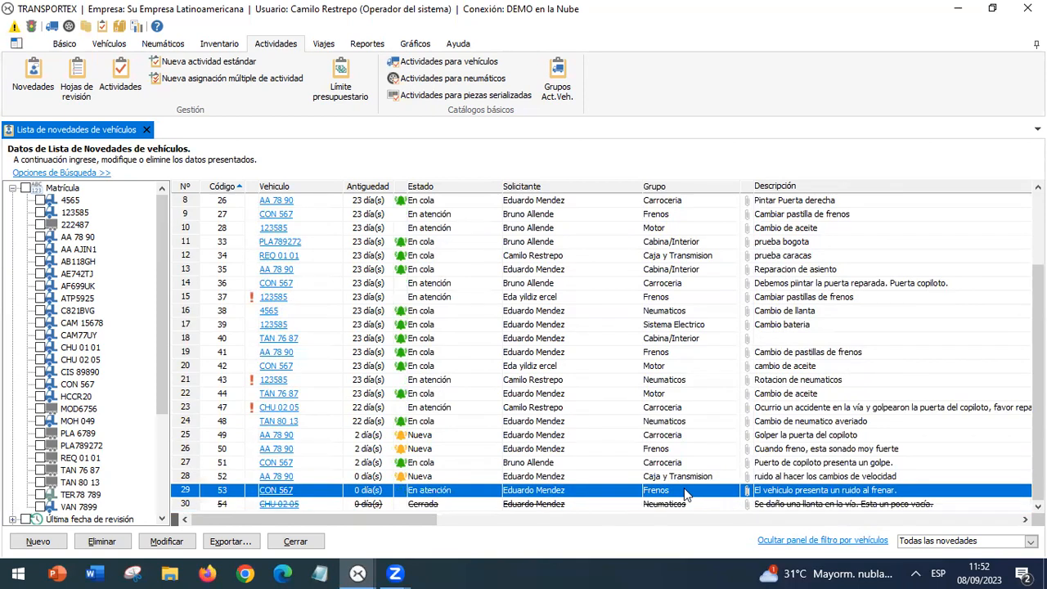
{"action": "double_click", "coordinate": [454, 494]}
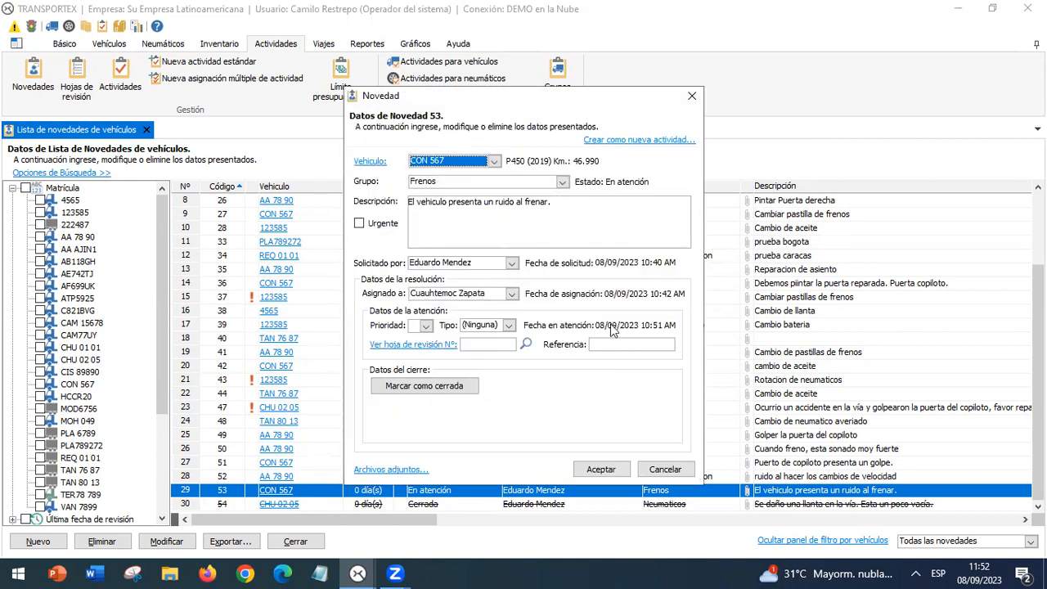
{"action": "left_click", "coordinate": [642, 142]}
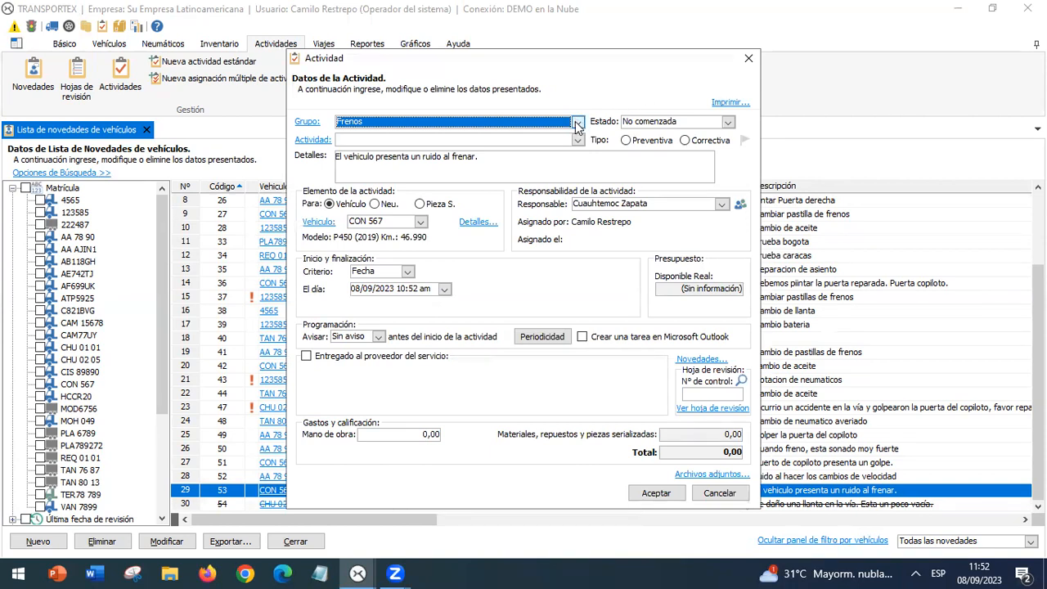
{"action": "left_click", "coordinate": [577, 140]}
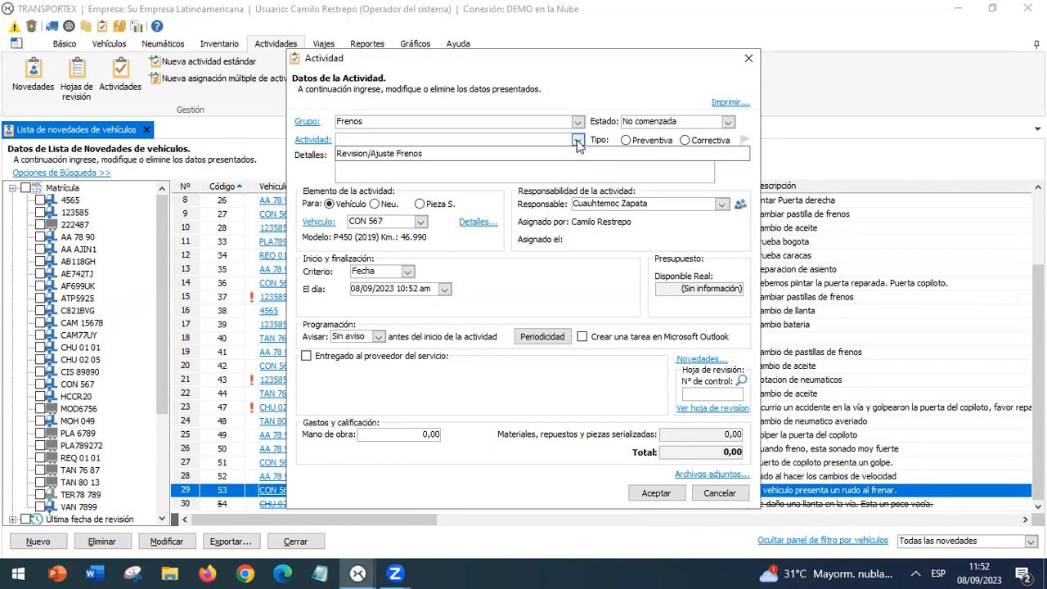
{"action": "left_click", "coordinate": [571, 154]}
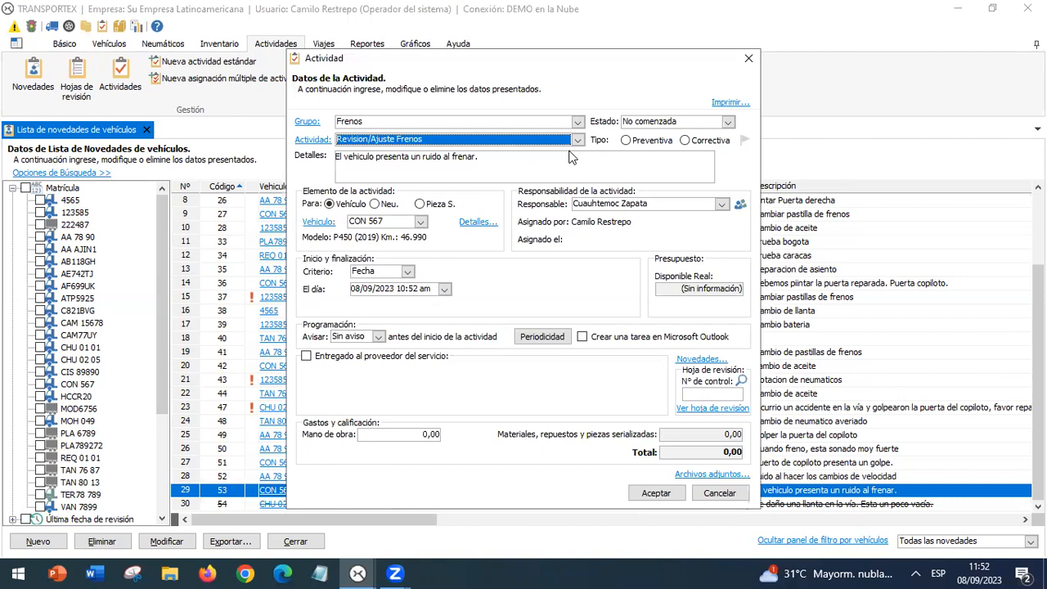
{"action": "key", "text": "Tab"}
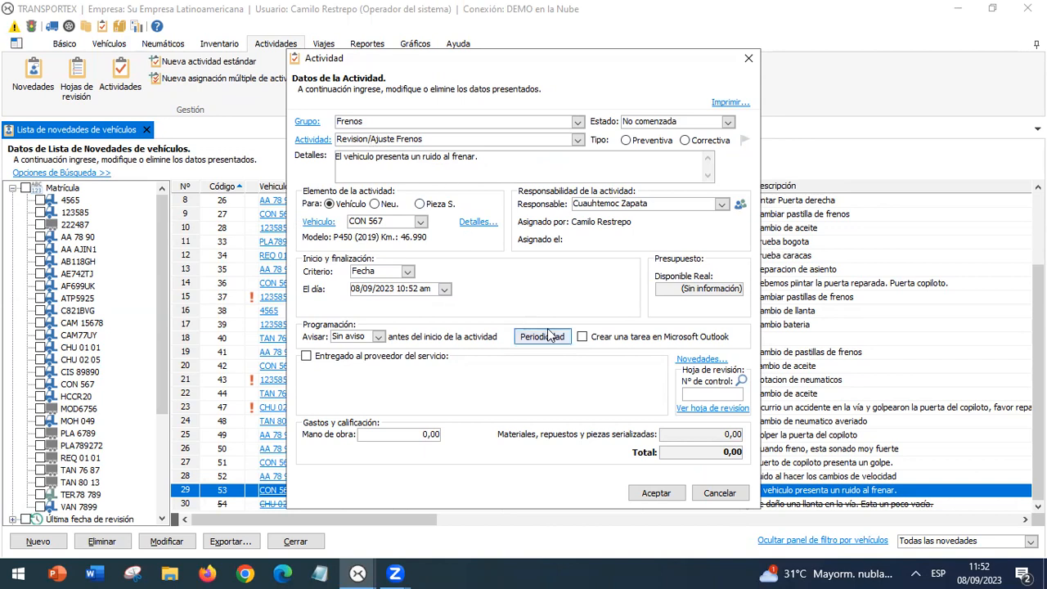
Step: Set the brake activity's Estado to Completada and its Tipo to Correctiva
{"action": "double_click", "coordinate": [728, 123]}
{"action": "left_click", "coordinate": [728, 123]}
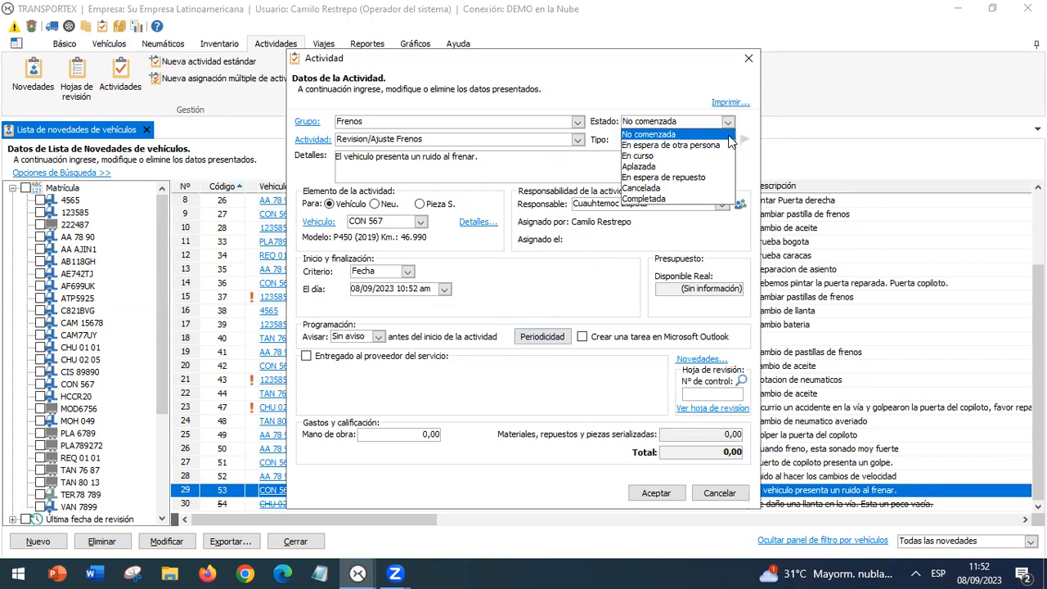
{"action": "left_click", "coordinate": [678, 199]}
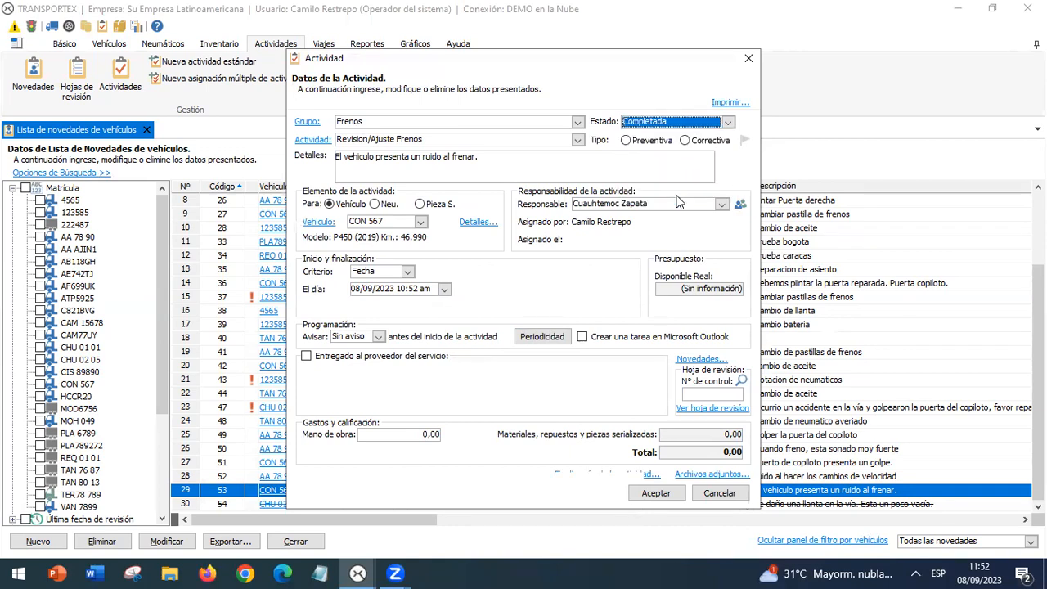
{"action": "left_click", "coordinate": [686, 140]}
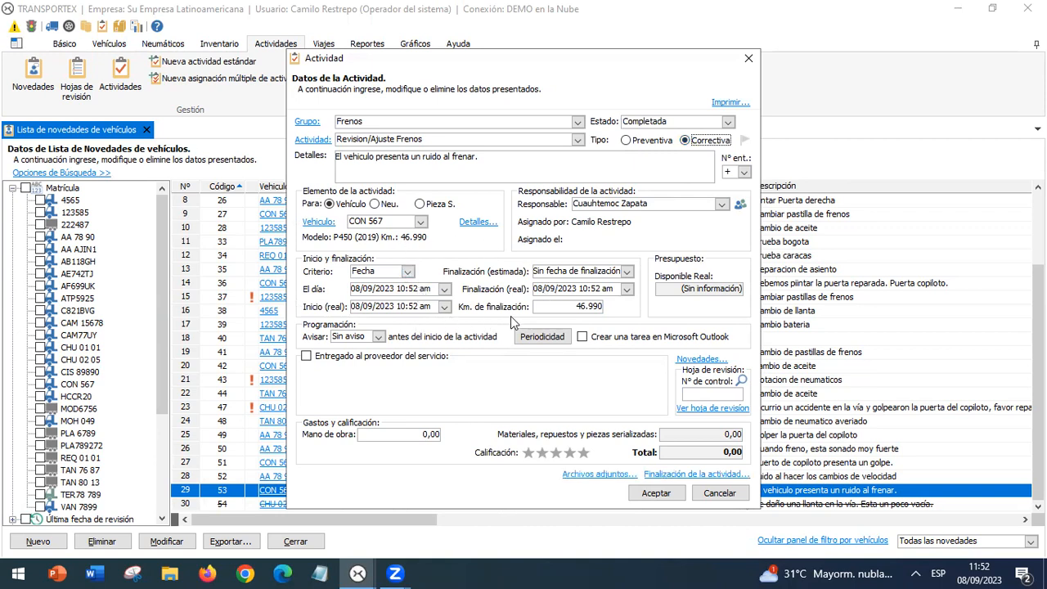
Step: Set the activity's Inicio (real) to 08/09/2023 10:02 AM and save the activity
{"action": "left_click", "coordinate": [444, 307]}
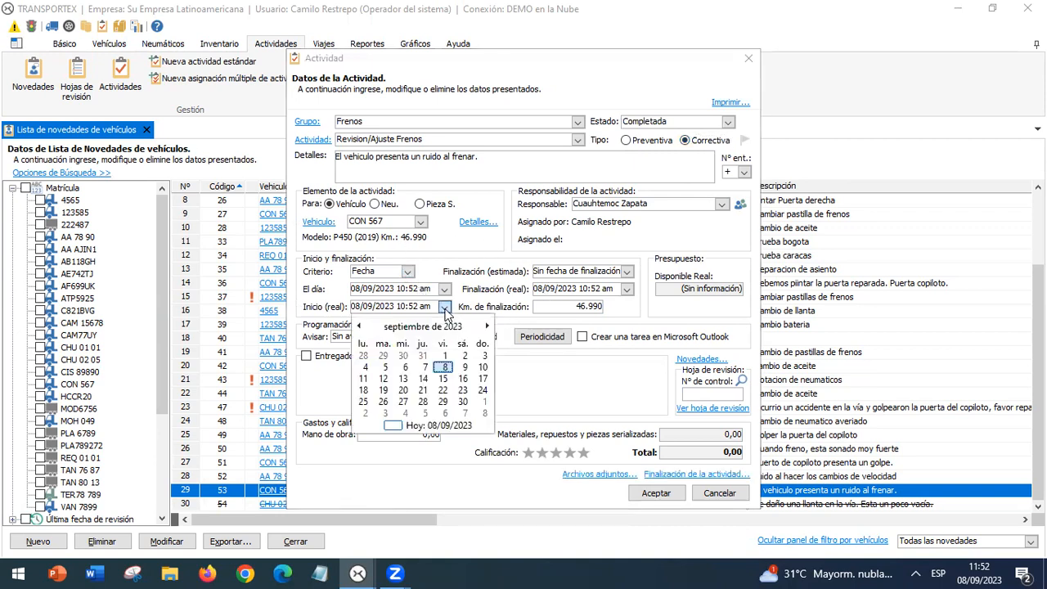
{"action": "left_click", "coordinate": [445, 310]}
{"action": "left_click", "coordinate": [444, 308]}
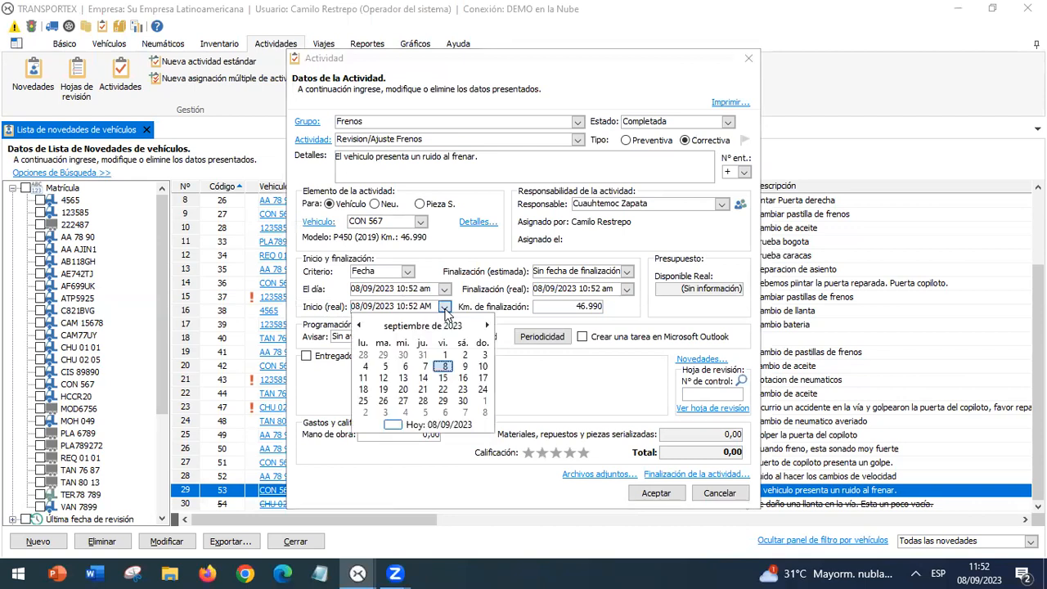
{"action": "left_click", "coordinate": [444, 307]}
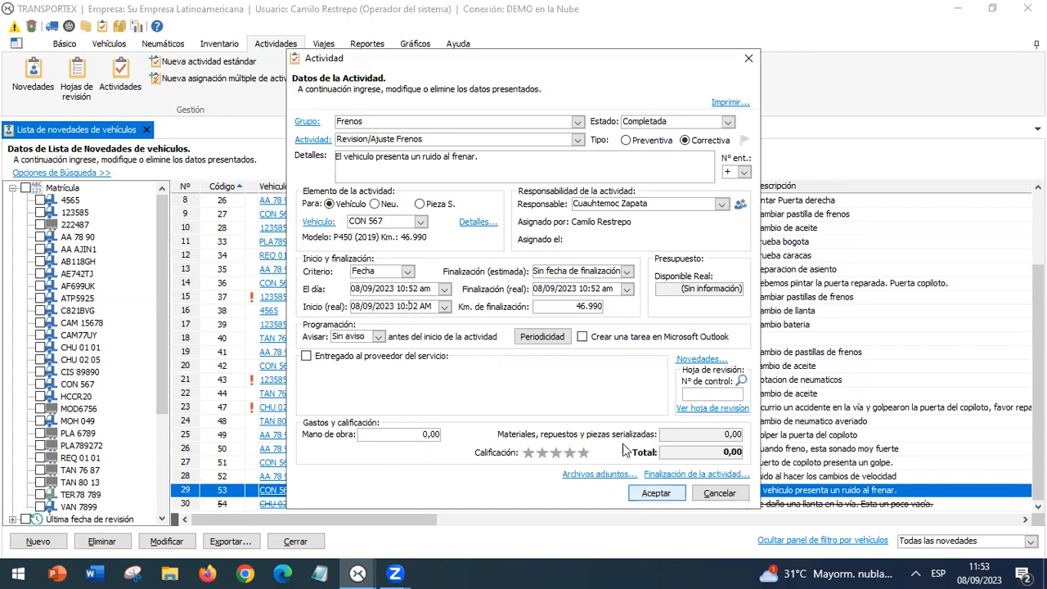
{"action": "left_click", "coordinate": [659, 495]}
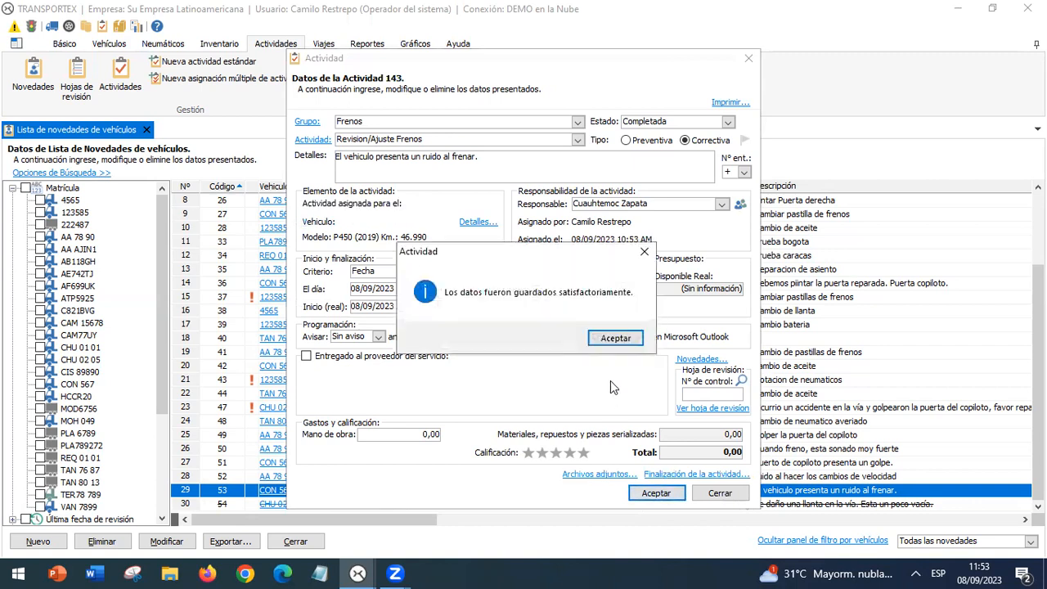
{"action": "left_click", "coordinate": [615, 338]}
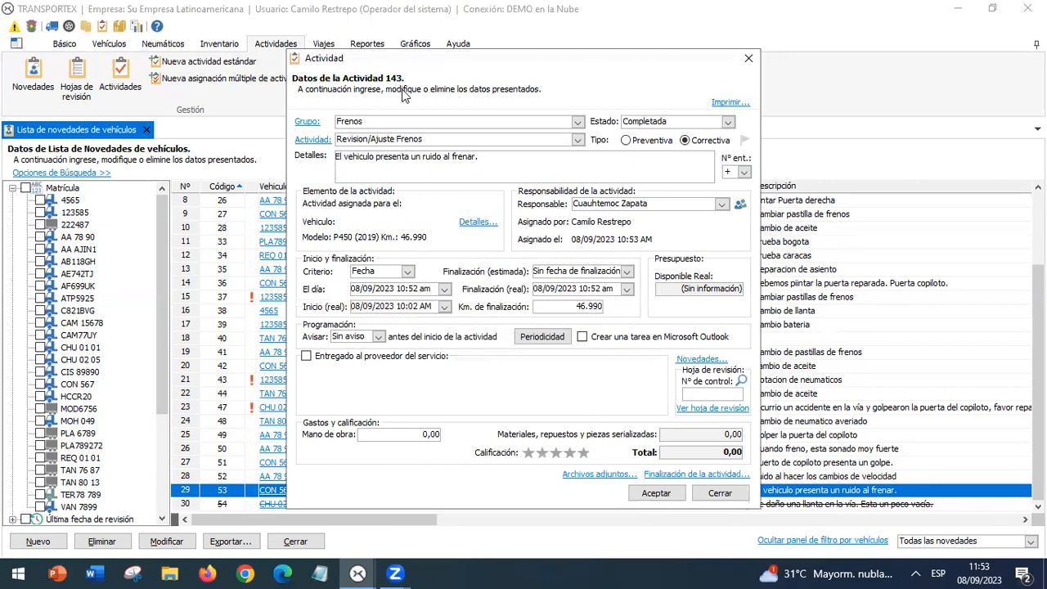
Step: Open the novedades related to the brake activity, try adding three blank rows for further novedades, and discard them
{"action": "left_click", "coordinate": [697, 361]}
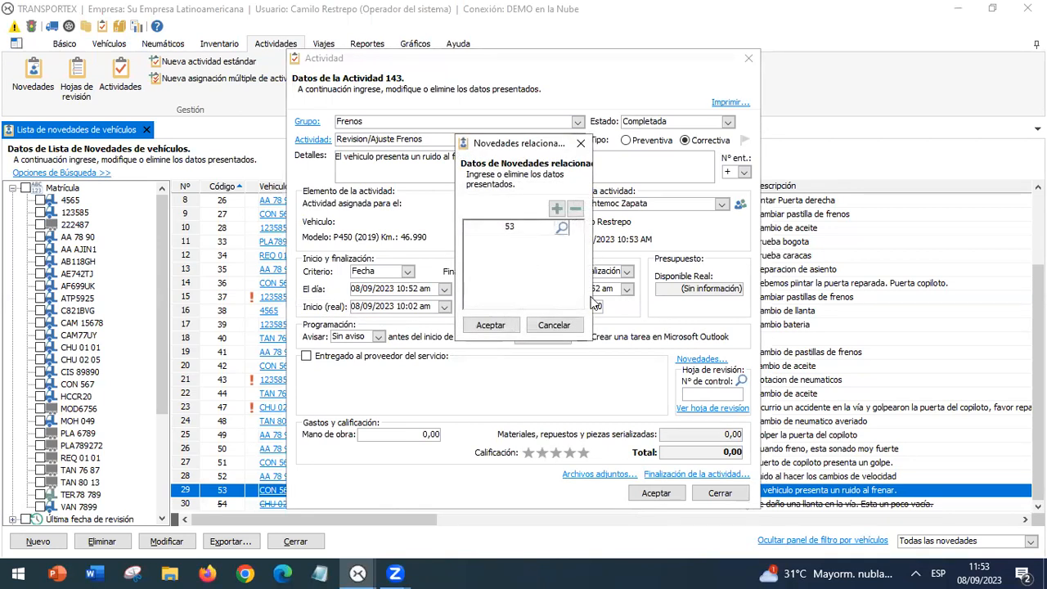
{"action": "left_click", "coordinate": [507, 233]}
{"action": "left_click", "coordinate": [555, 209]}
{"action": "left_click", "coordinate": [555, 209]}
{"action": "left_click", "coordinate": [552, 212]}
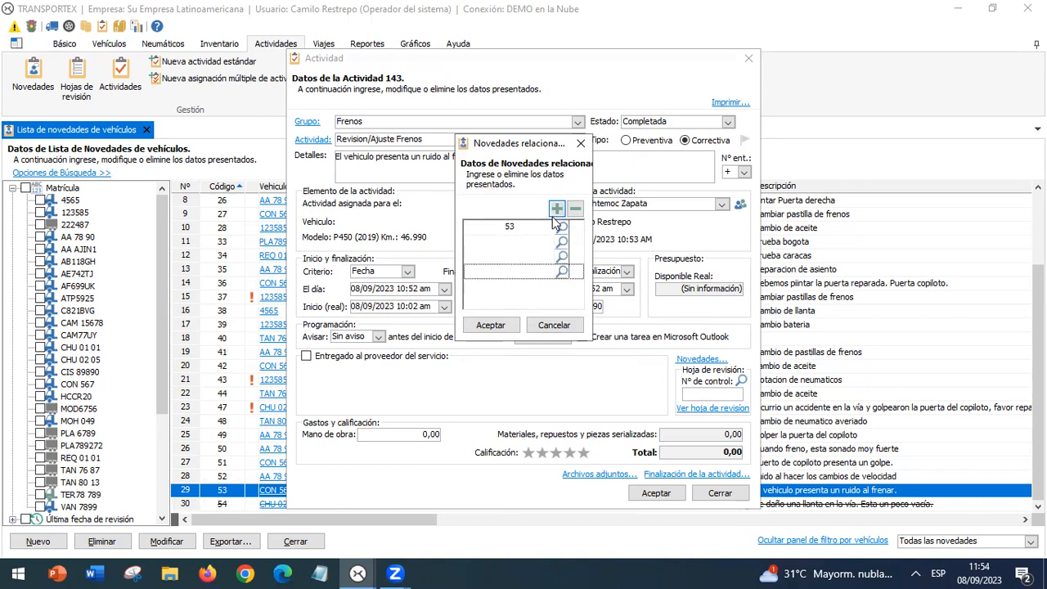
{"action": "left_click", "coordinate": [554, 325]}
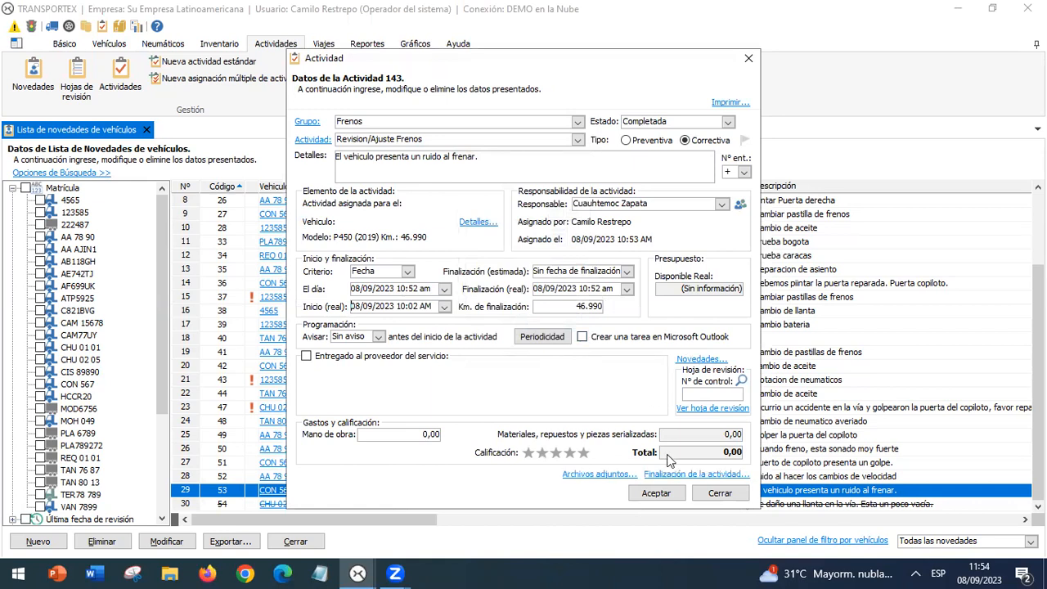
Step: Save the completed brake activity 143, then close it and the novedad 53 record
{"action": "left_click", "coordinate": [667, 492]}
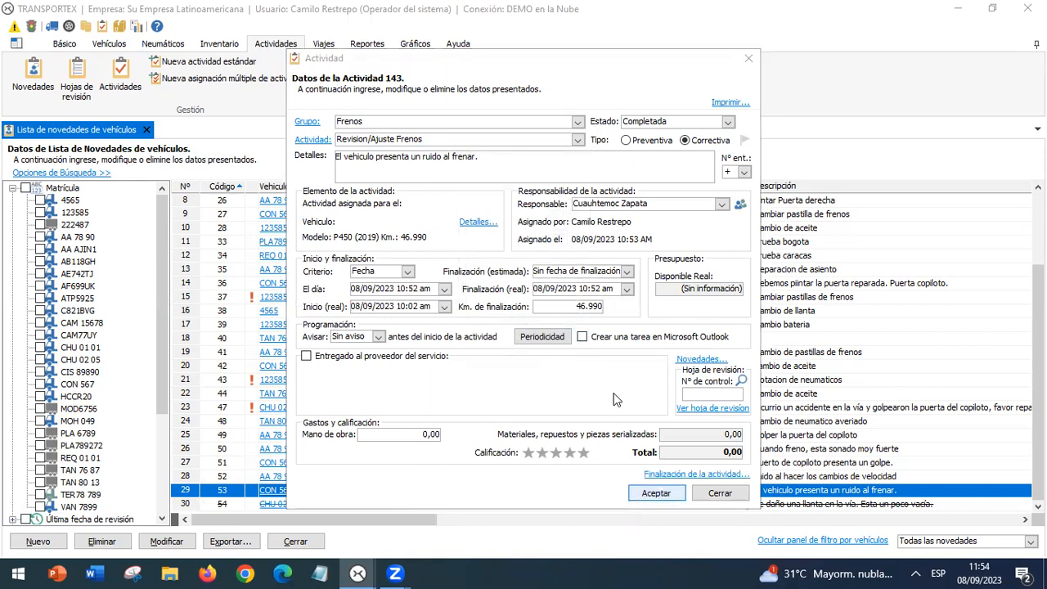
{"action": "left_click", "coordinate": [616, 339]}
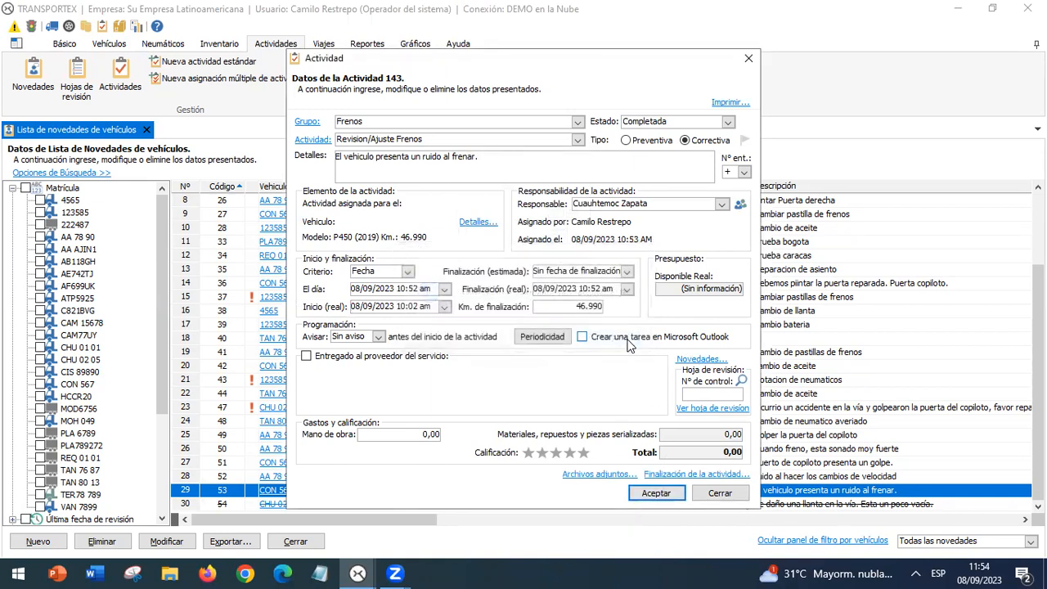
{"action": "left_click", "coordinate": [720, 493]}
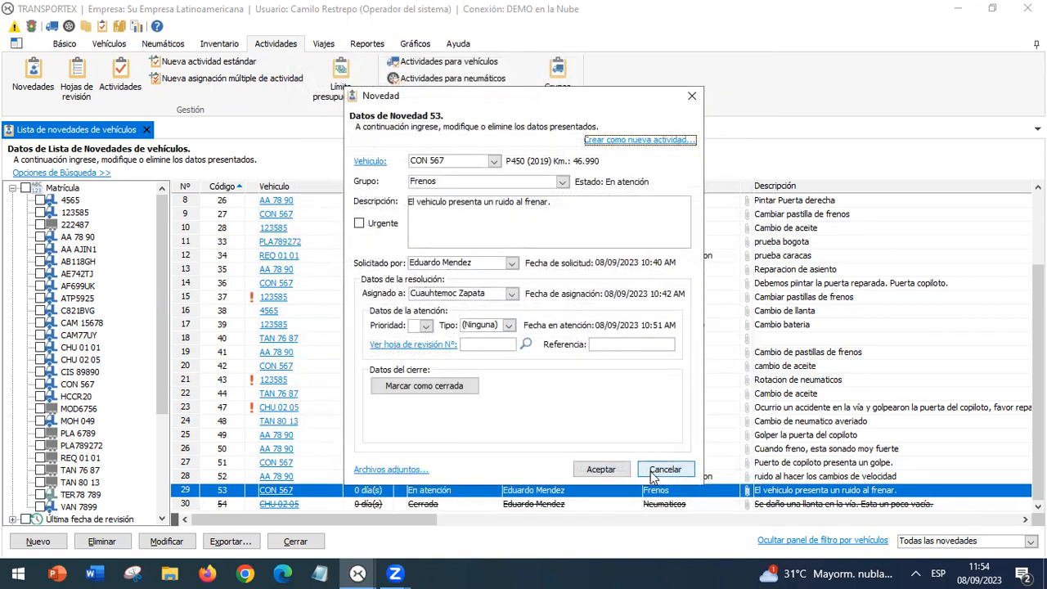
{"action": "left_click", "coordinate": [688, 100]}
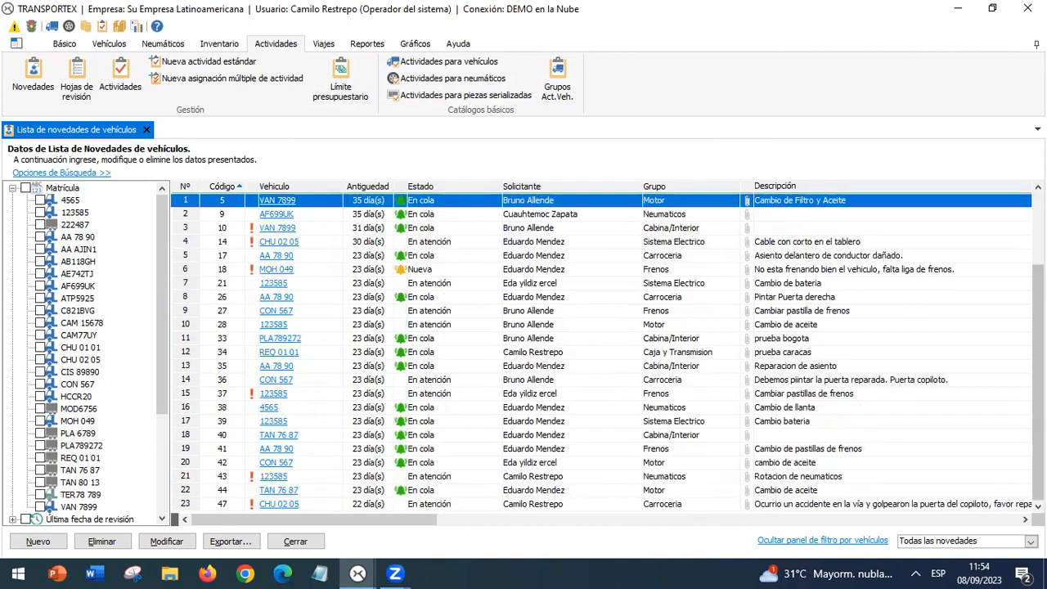
Step: Check the Estado of novedad 53 for CON 567 in the list and read its closing details
{"action": "scroll", "coordinate": [362, 489], "scroll_direction": "down", "scroll_amount": 3}
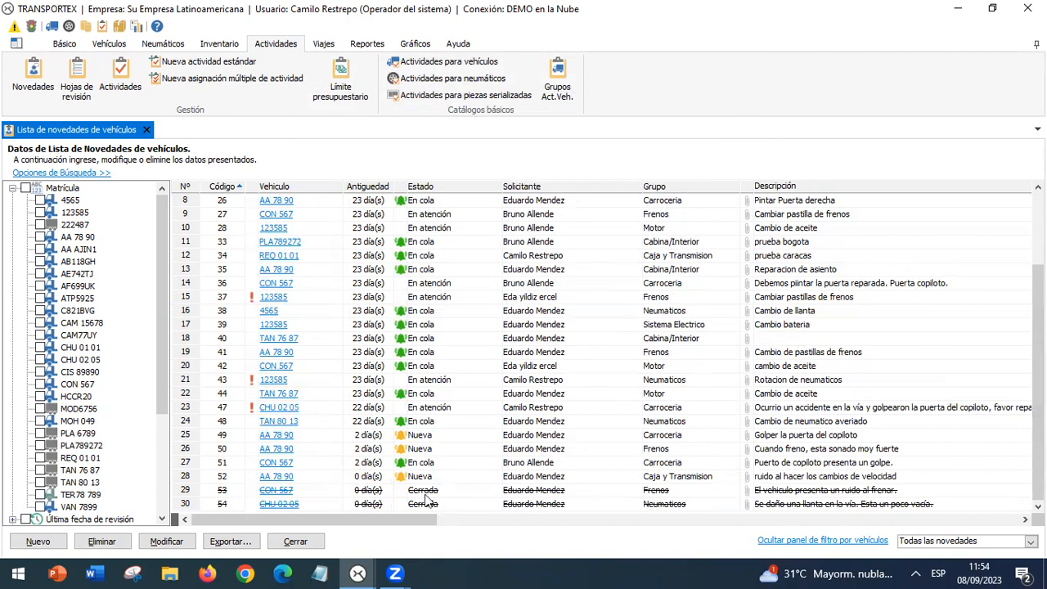
{"action": "left_click", "coordinate": [454, 493]}
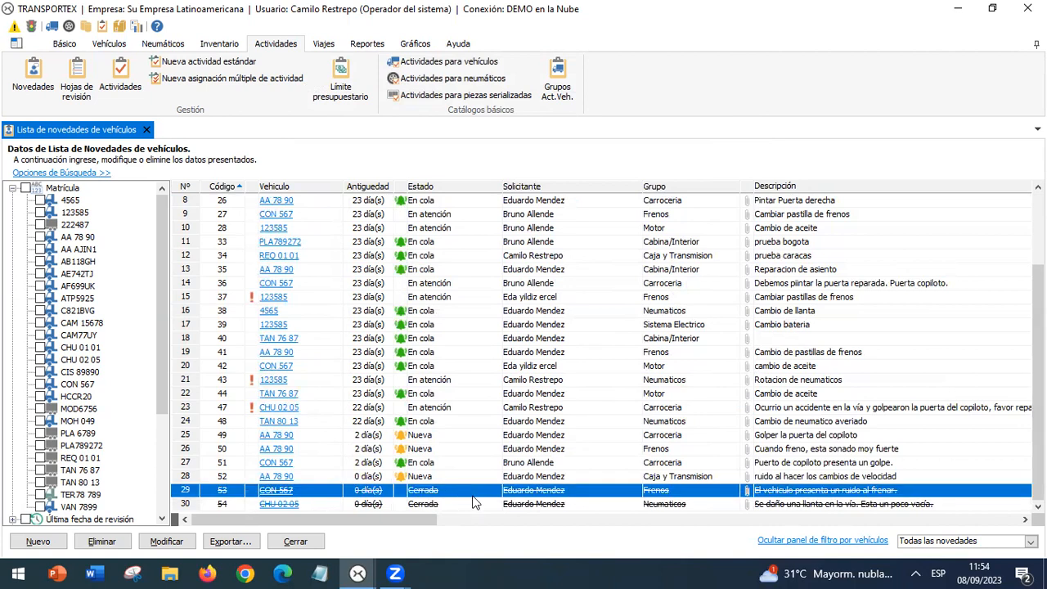
{"action": "left_click", "coordinate": [458, 480]}
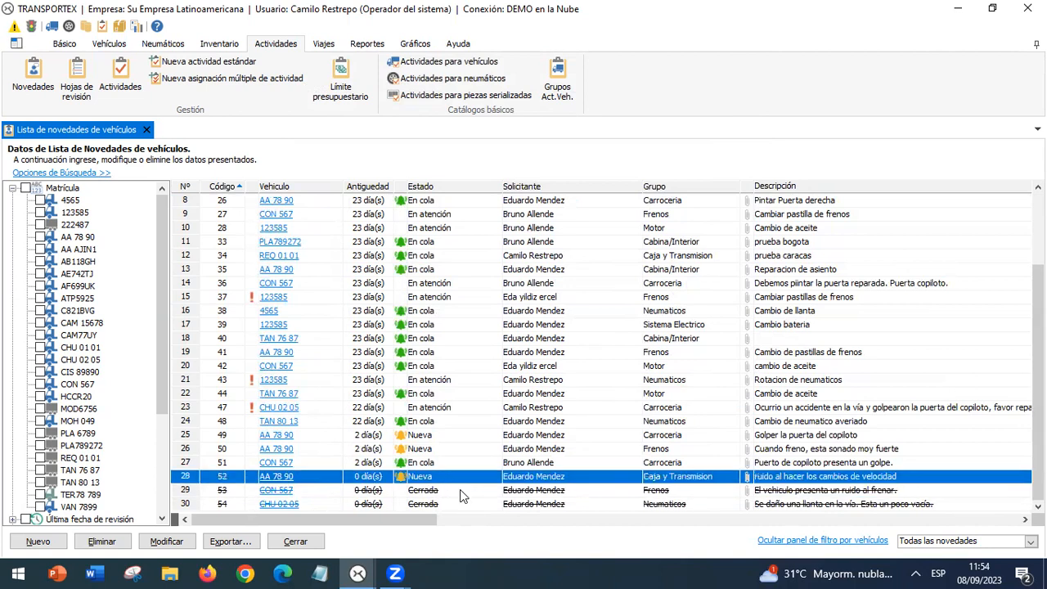
{"action": "left_click", "coordinate": [460, 494]}
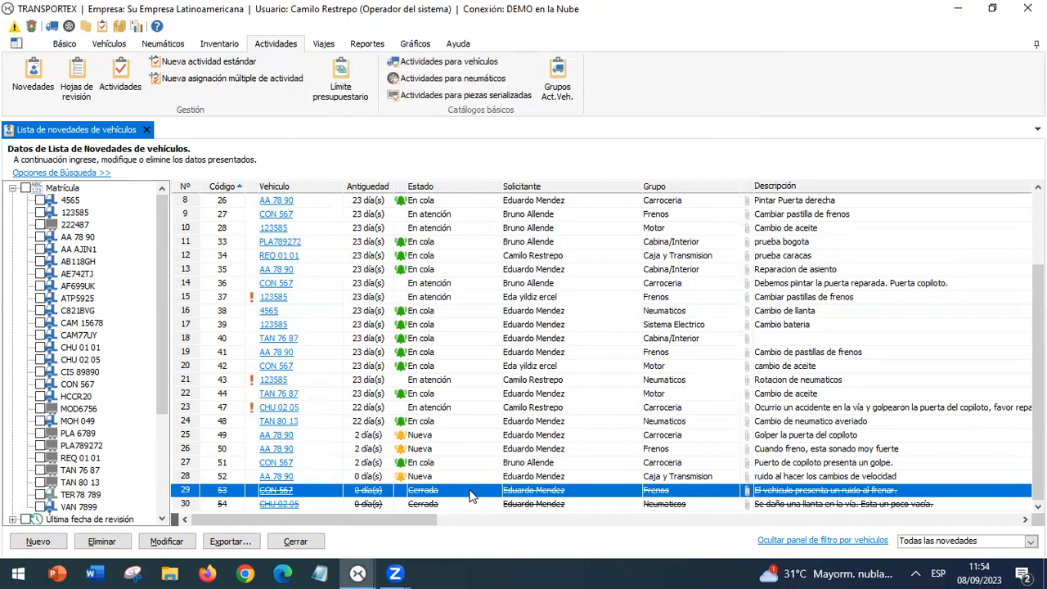
{"action": "double_click", "coordinate": [677, 491]}
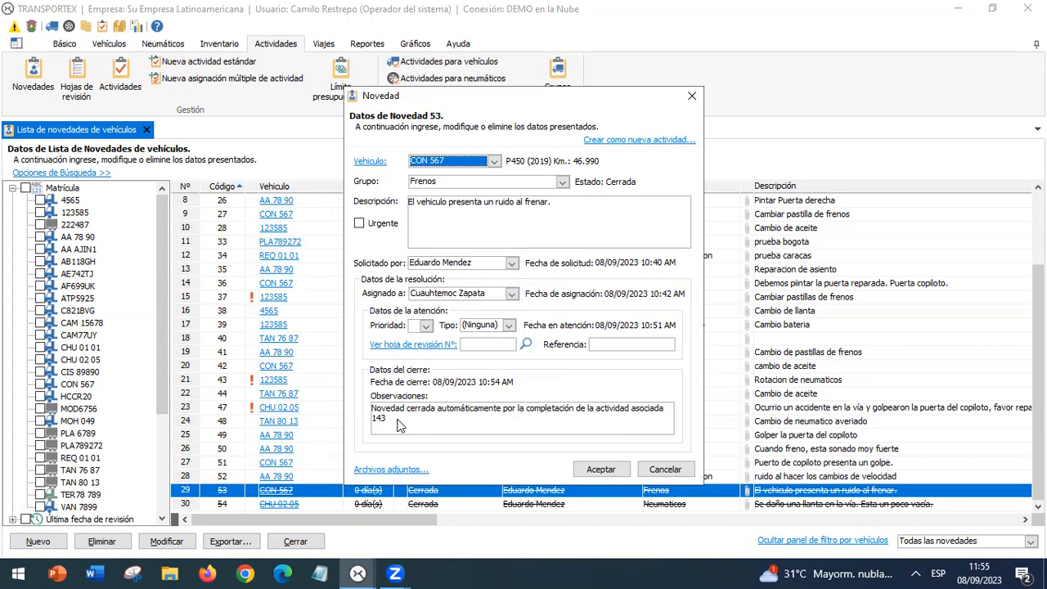
{"action": "left_click", "coordinate": [648, 472]}
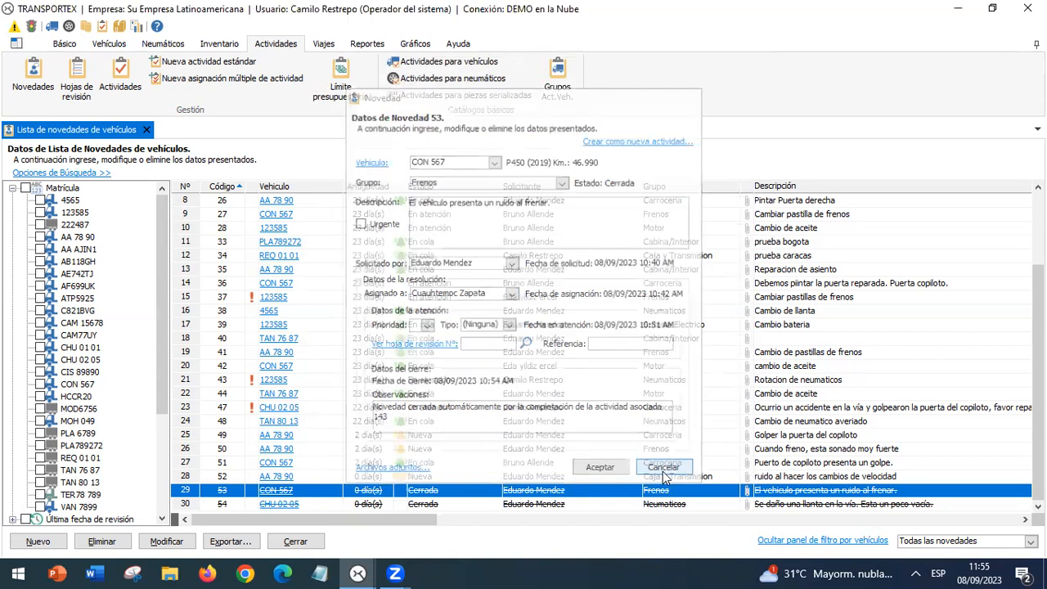
Step: Compare the closing observations of novedad 54 for CHU 02 05 with those of novedad 53 for CON 567
{"action": "double_click", "coordinate": [575, 502]}
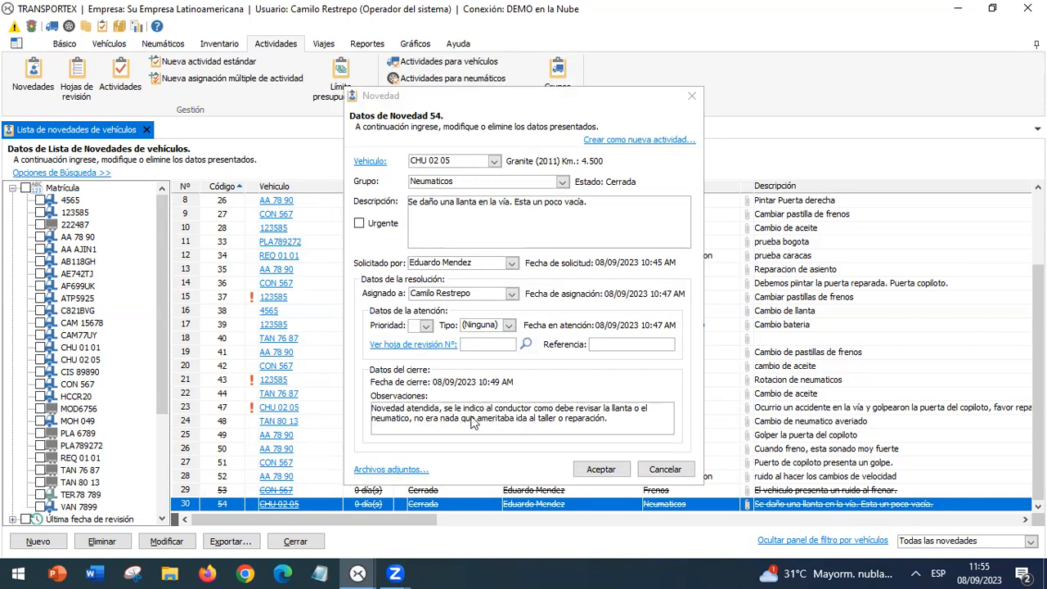
{"action": "left_click", "coordinate": [663, 469]}
{"action": "left_click", "coordinate": [602, 490]}
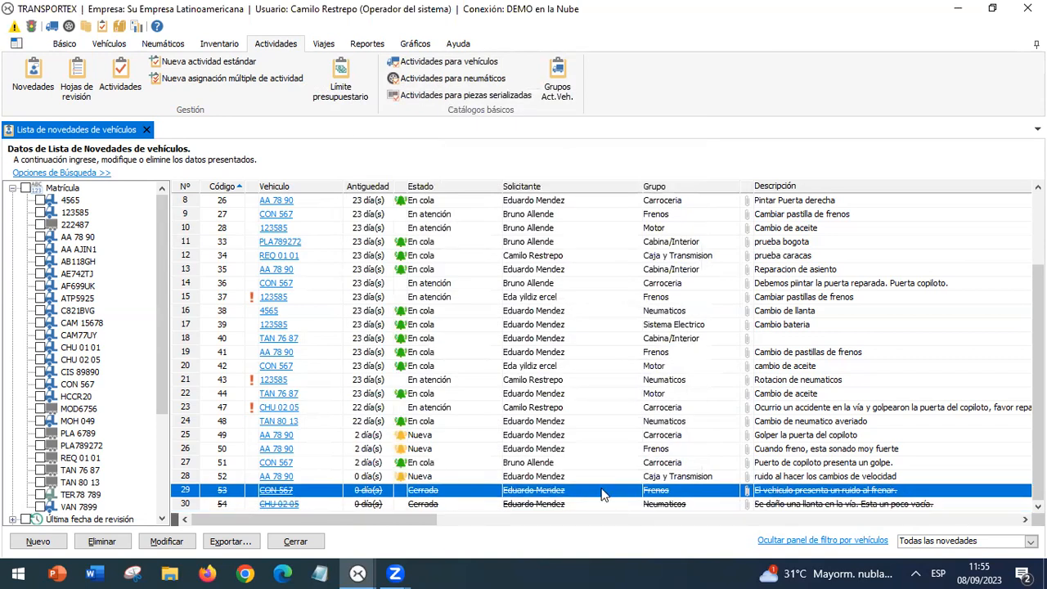
{"action": "double_click", "coordinate": [601, 490]}
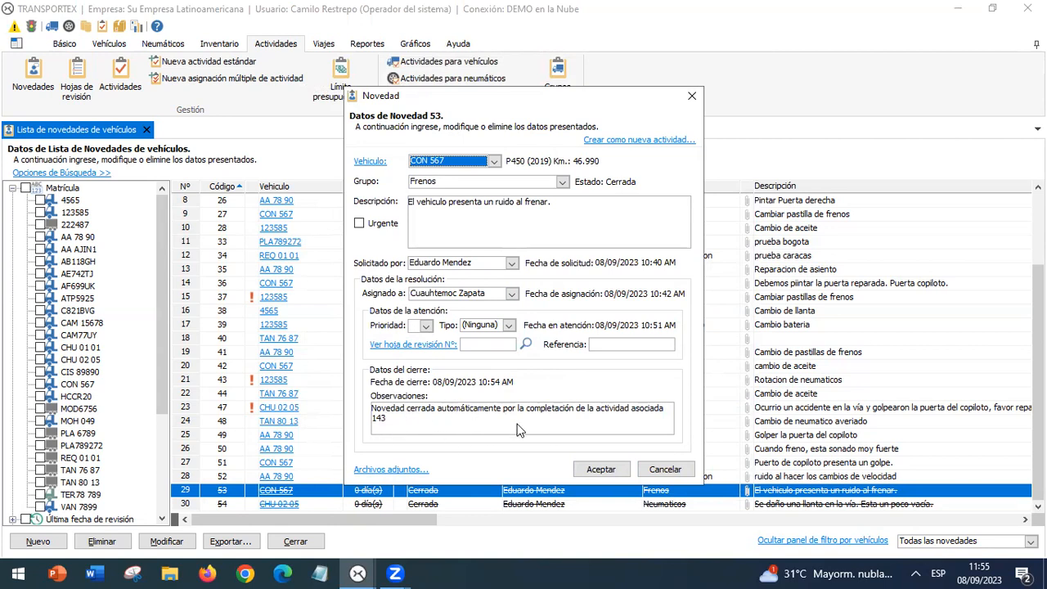
{"action": "left_click", "coordinate": [662, 471]}
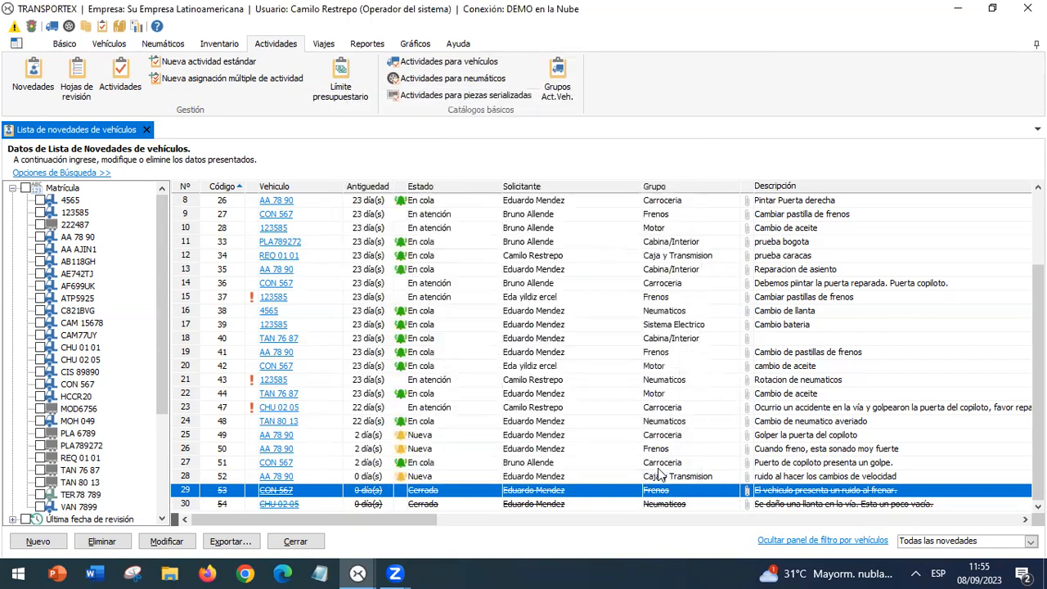
Step: Close the vehicle novedades list in the operator's session
{"action": "left_click", "coordinate": [679, 395]}
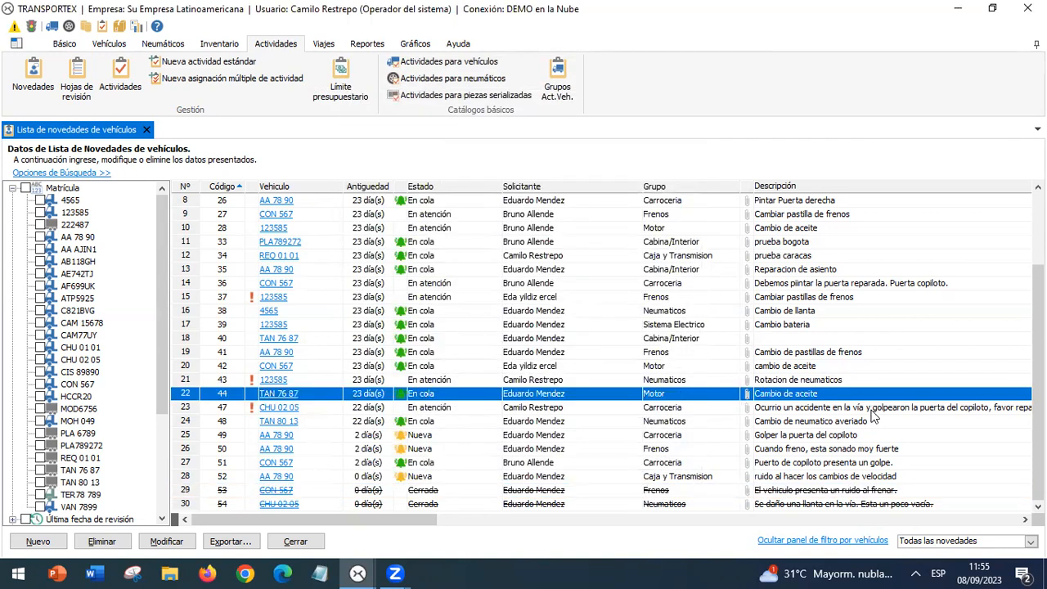
{"action": "left_click", "coordinate": [887, 454]}
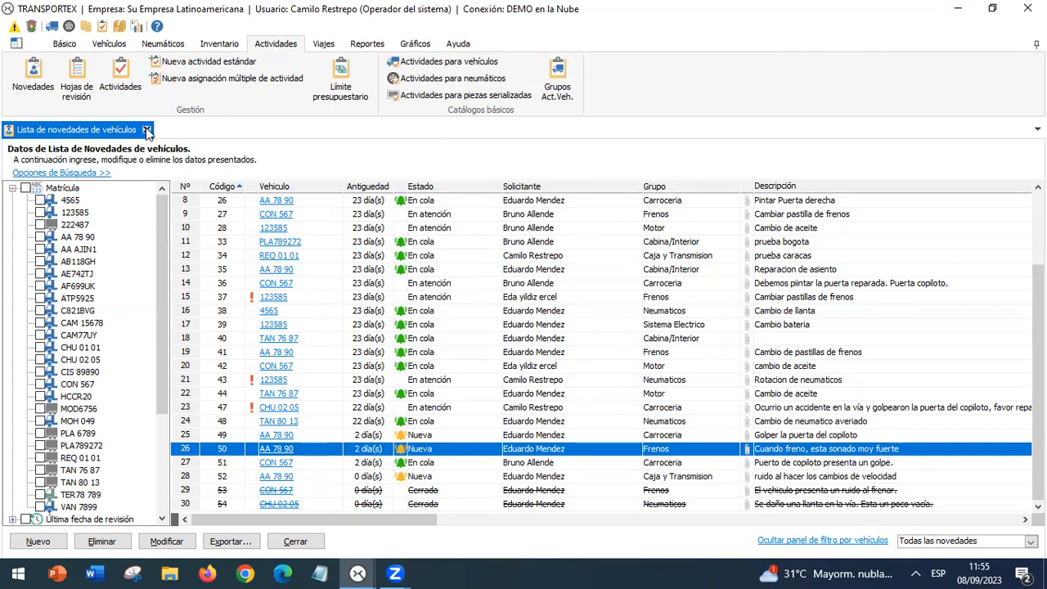
{"action": "left_click", "coordinate": [146, 132]}
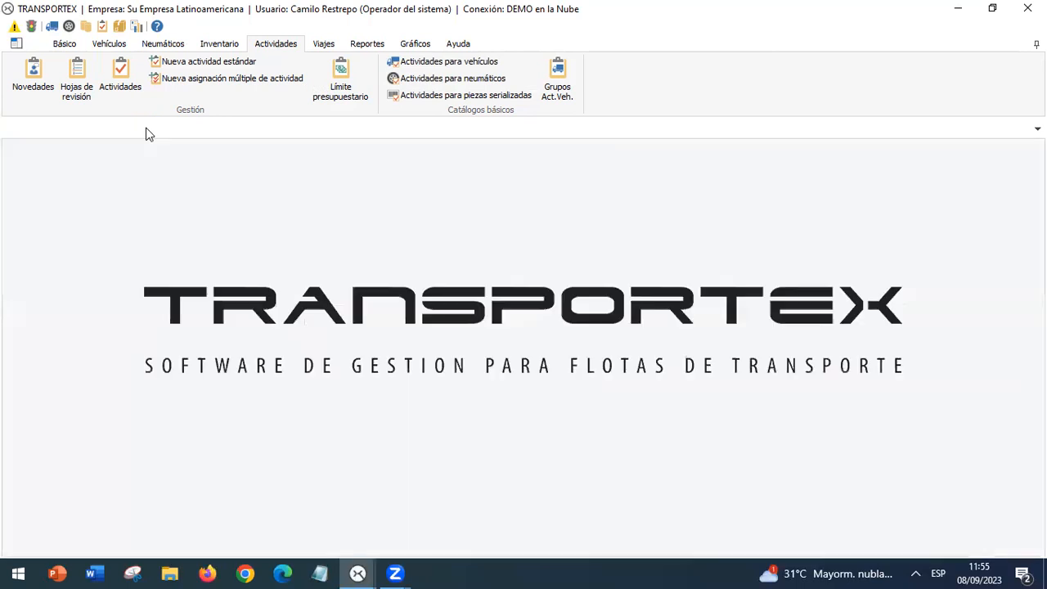
Step: Switch to the Administrador session and open the Actividades section of the system configuration
{"action": "left_click", "coordinate": [358, 573]}
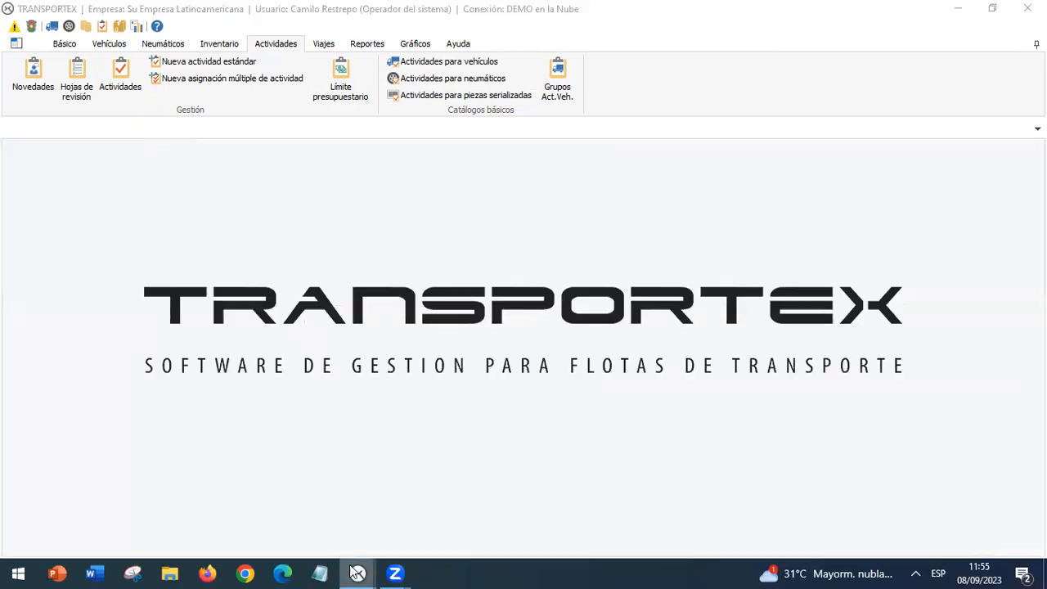
{"action": "left_click", "coordinate": [164, 499]}
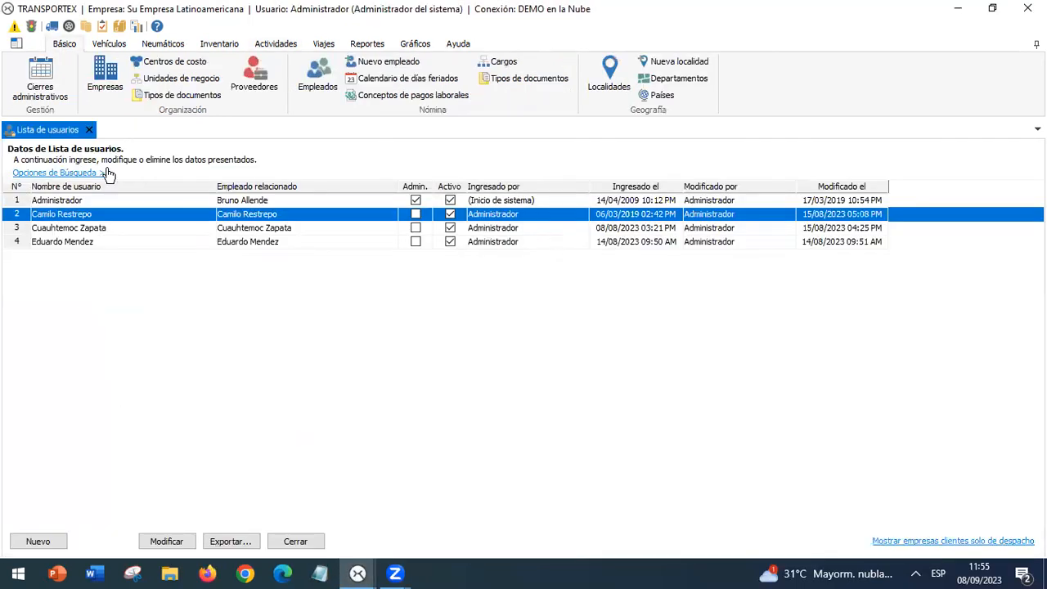
{"action": "left_click", "coordinate": [16, 44]}
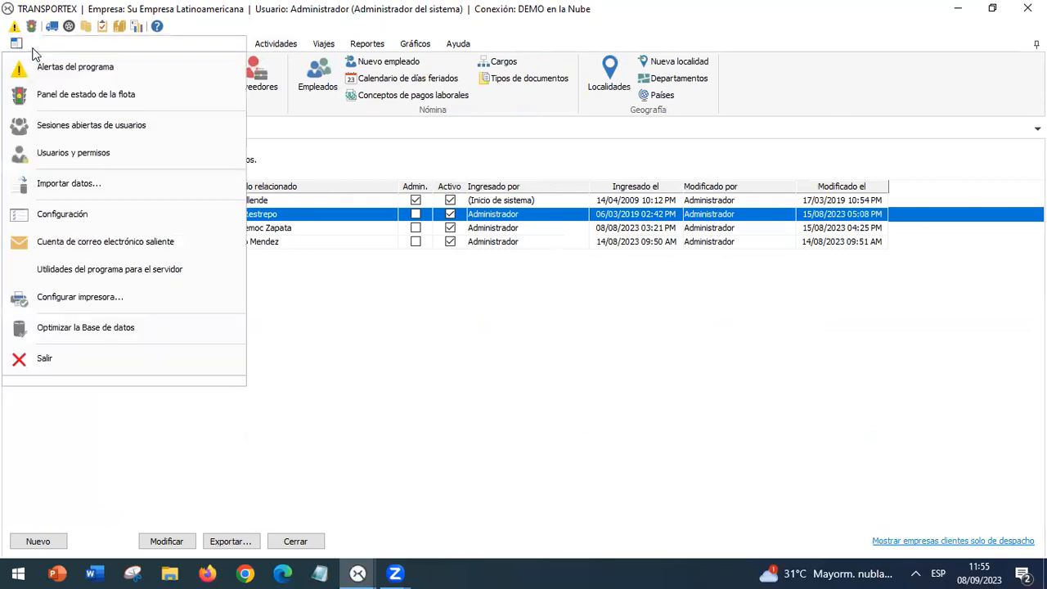
{"action": "left_click", "coordinate": [85, 221]}
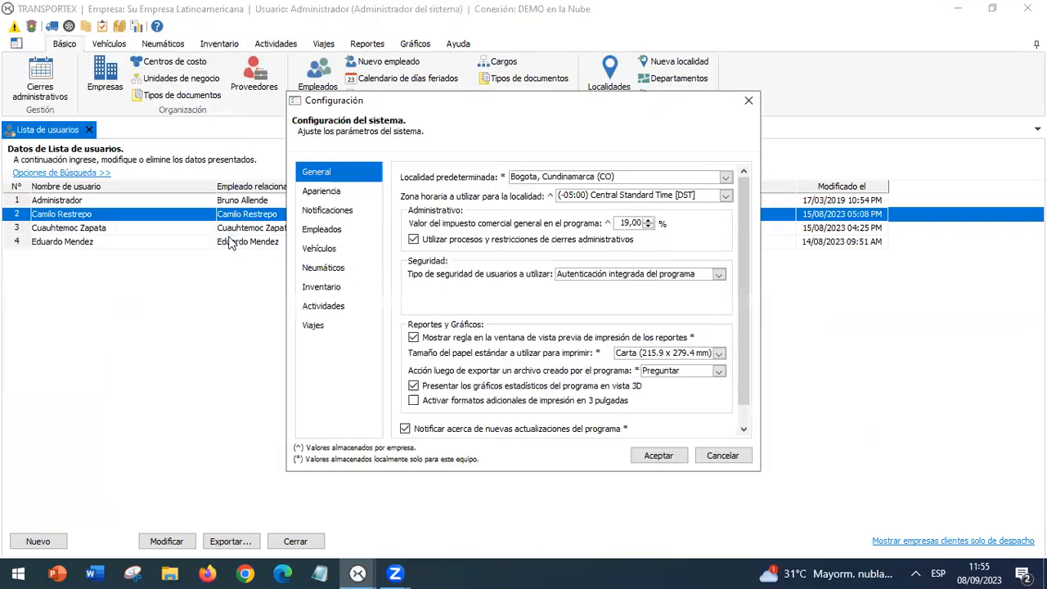
{"action": "left_click", "coordinate": [346, 307]}
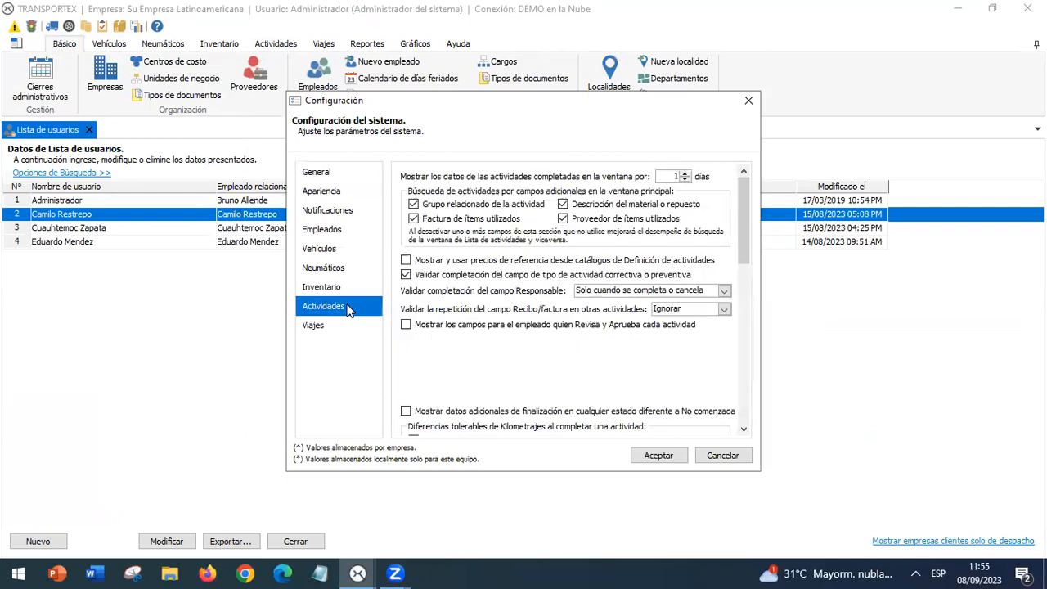
Step: Enable "Asignar automáticamente el empleado de atención de las Novedades por el sistema" and save the configuration
{"action": "left_click", "coordinate": [744, 430]}
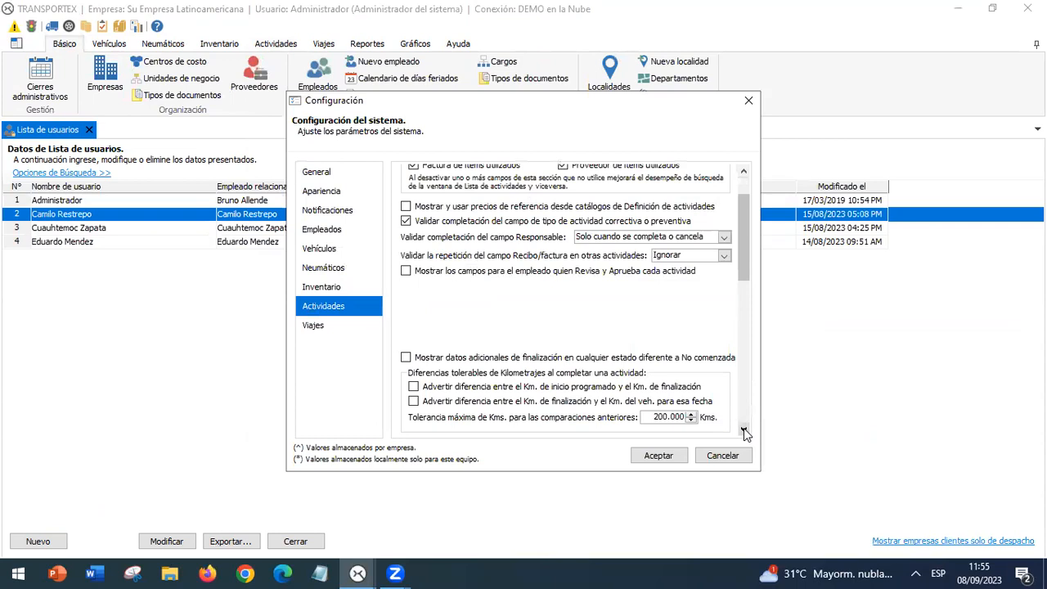
{"action": "left_click", "coordinate": [744, 430]}
{"action": "left_click", "coordinate": [744, 430]}
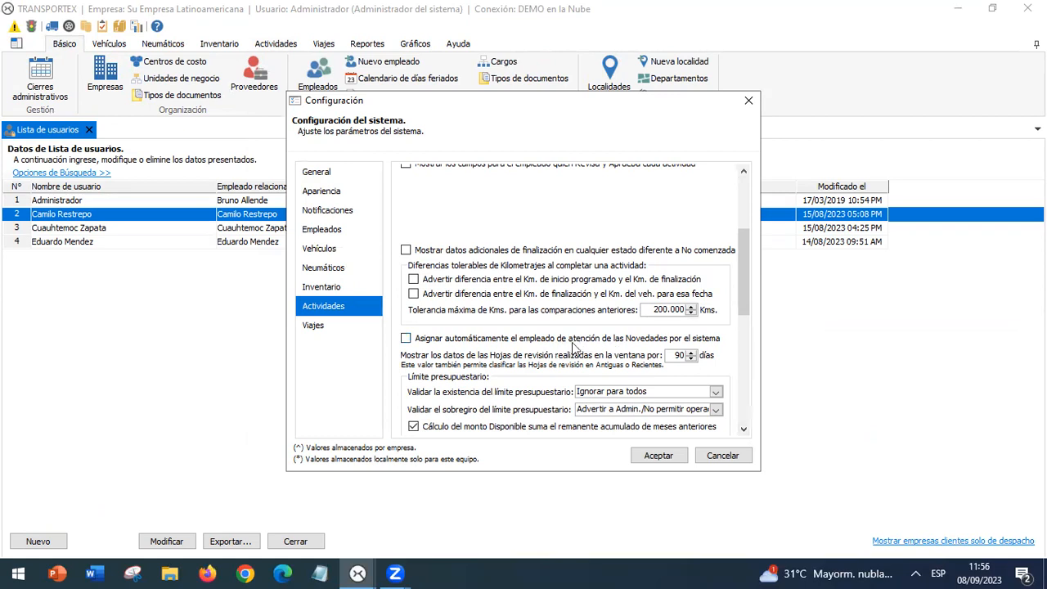
{"action": "left_click", "coordinate": [416, 341]}
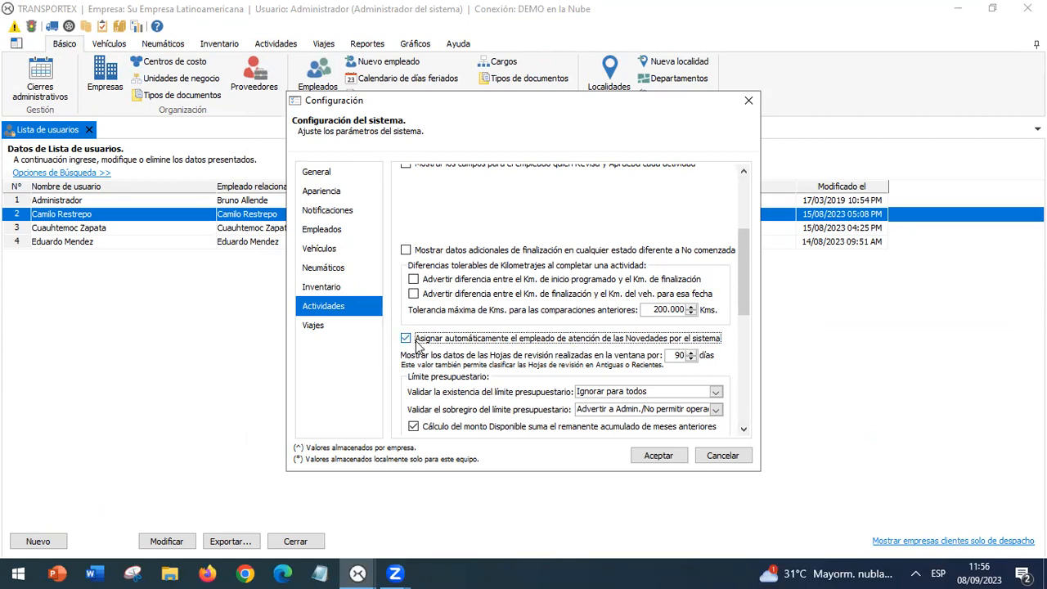
{"action": "left_click", "coordinate": [659, 456]}
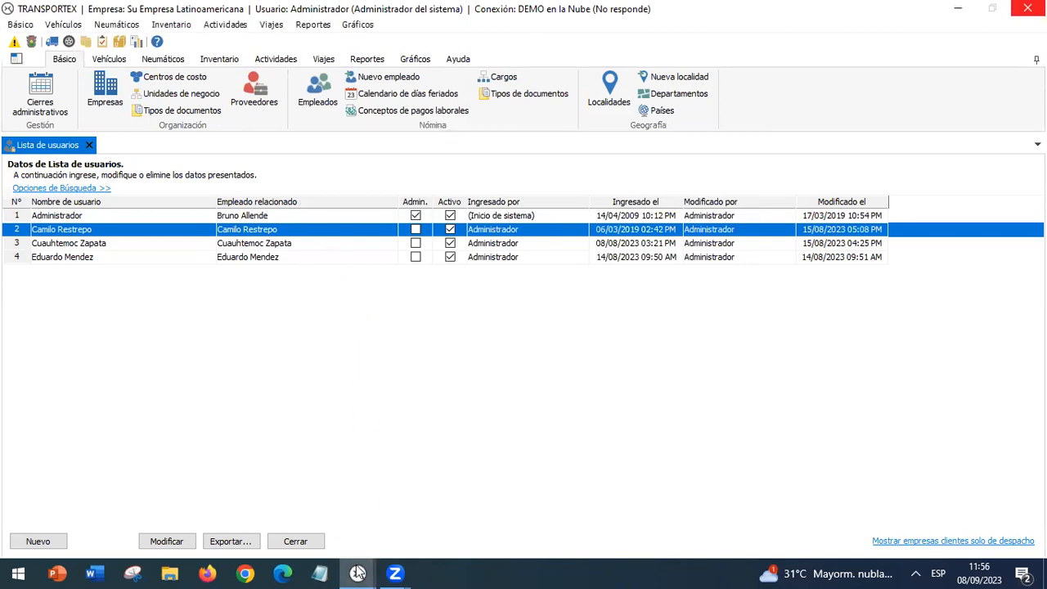
Step: Return to the system operator's session, reopen the vehicle novedades list and look through its entries
{"action": "mouse_move", "coordinate": [357, 572]}
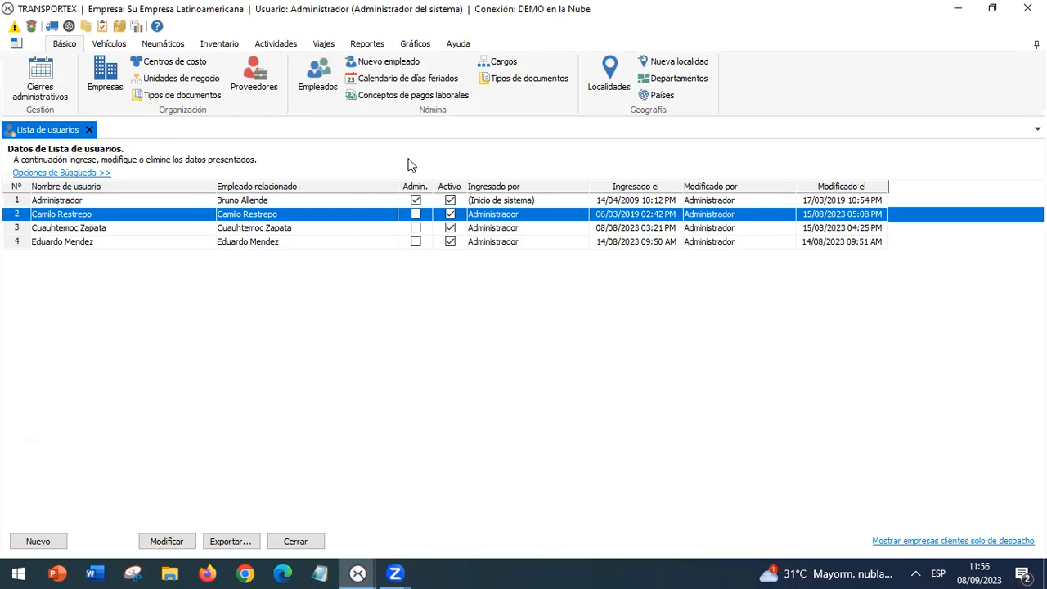
{"action": "left_click", "coordinate": [357, 573]}
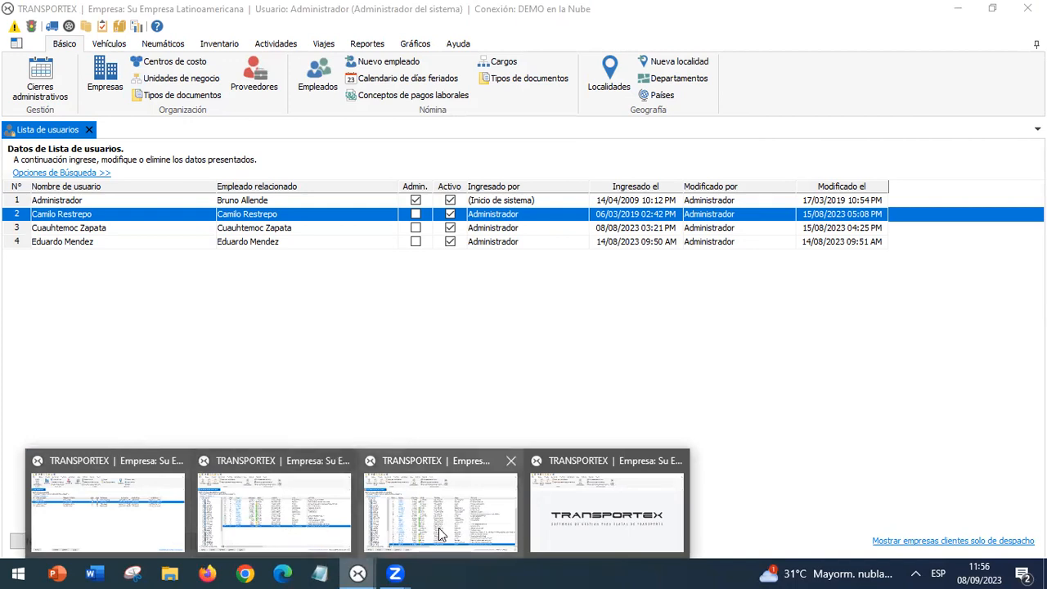
{"action": "left_click", "coordinate": [618, 519]}
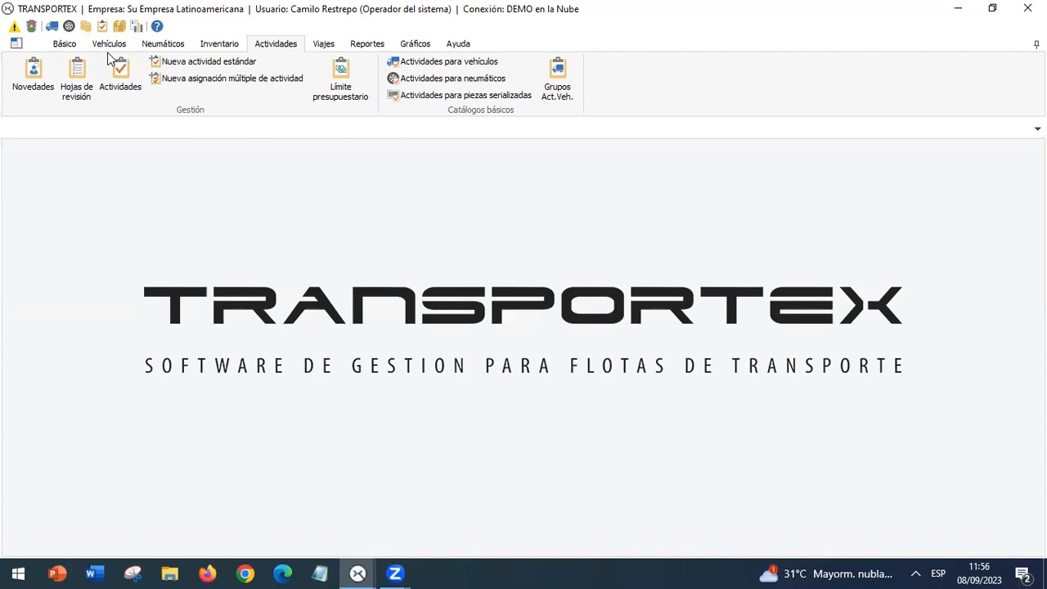
{"action": "left_click", "coordinate": [35, 83]}
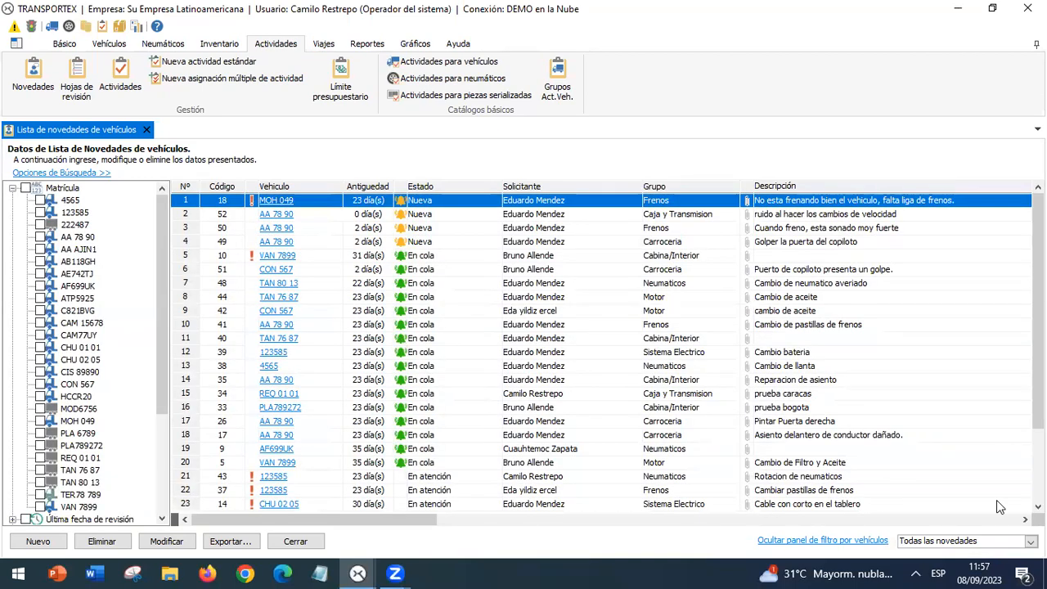
{"action": "scroll", "coordinate": [1037, 506], "scroll_direction": "down", "scroll_amount": 7}
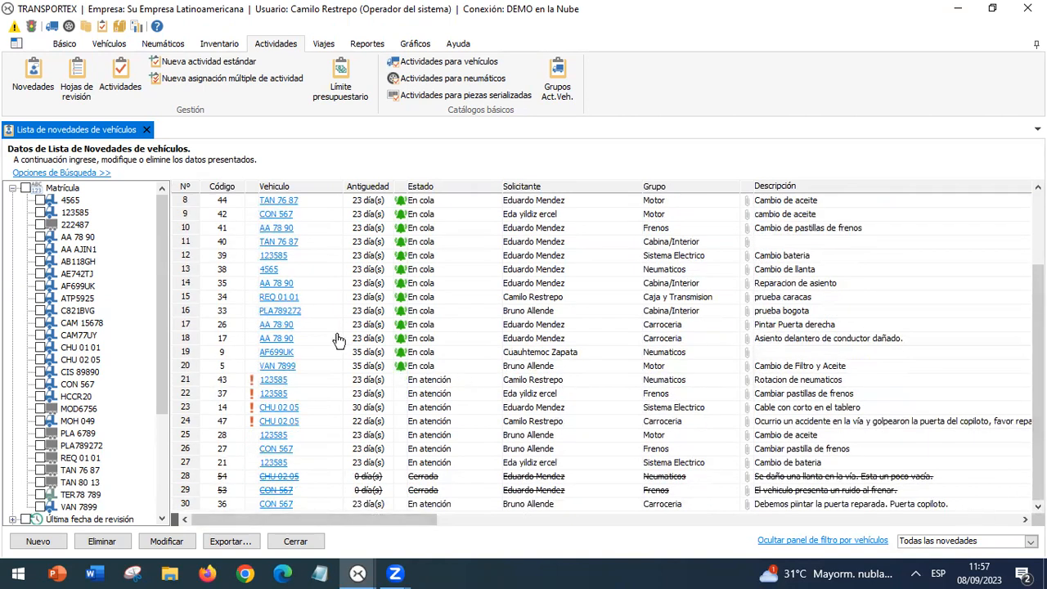
Step: Switch to the requesting operator's session, close the outdated vehicle novedades list and reopen it
{"action": "left_click", "coordinate": [358, 574]}
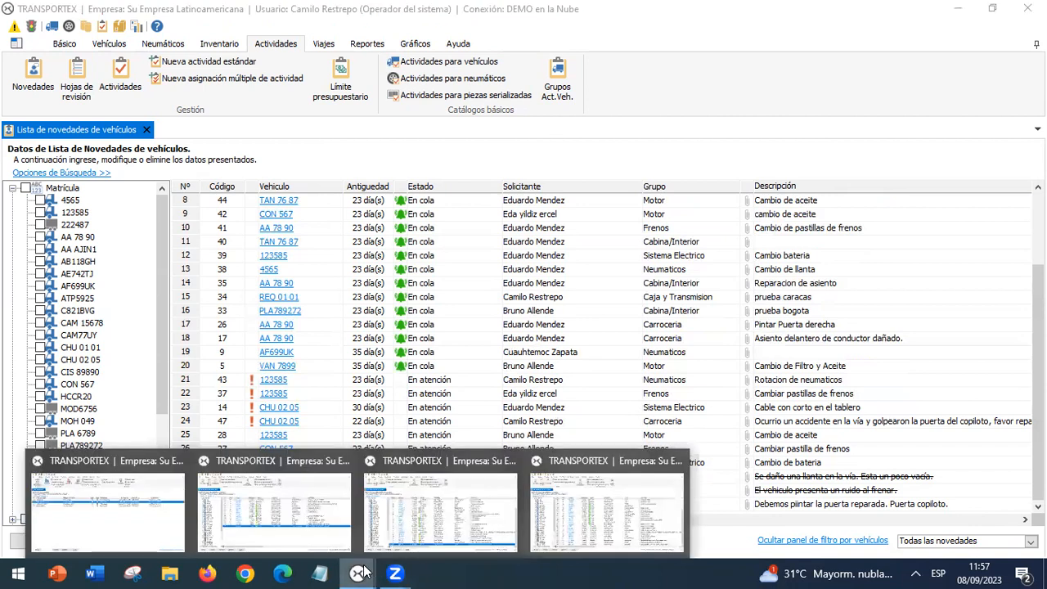
{"action": "left_click", "coordinate": [315, 521]}
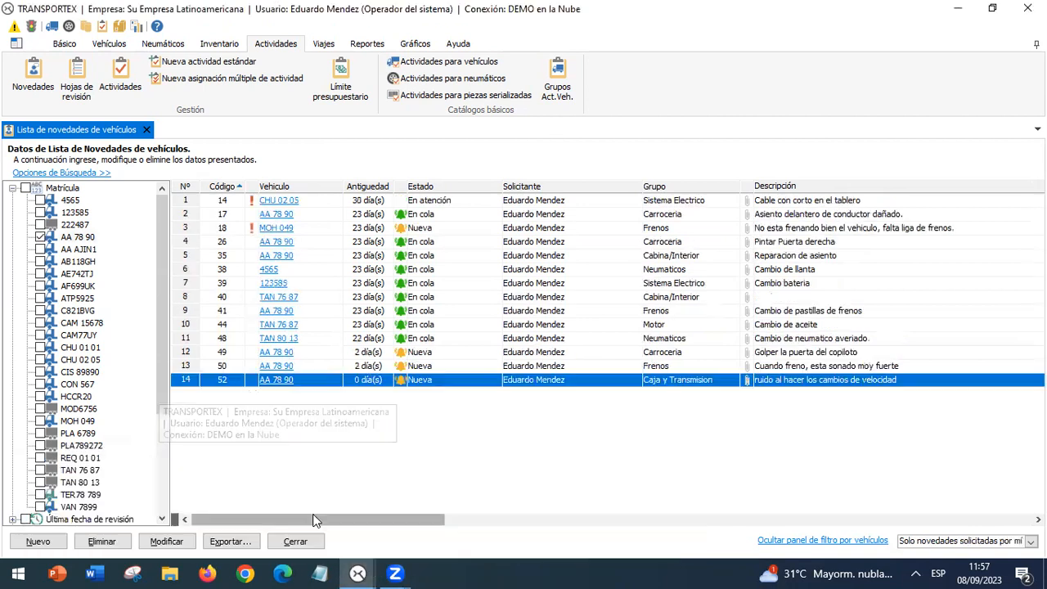
{"action": "left_click", "coordinate": [146, 130]}
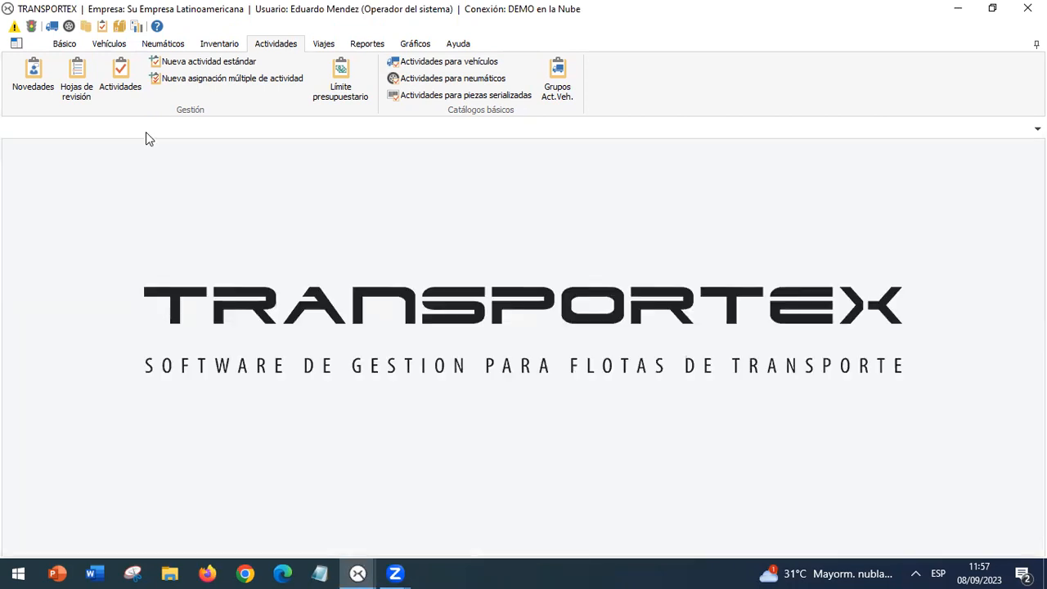
{"action": "left_click", "coordinate": [107, 44]}
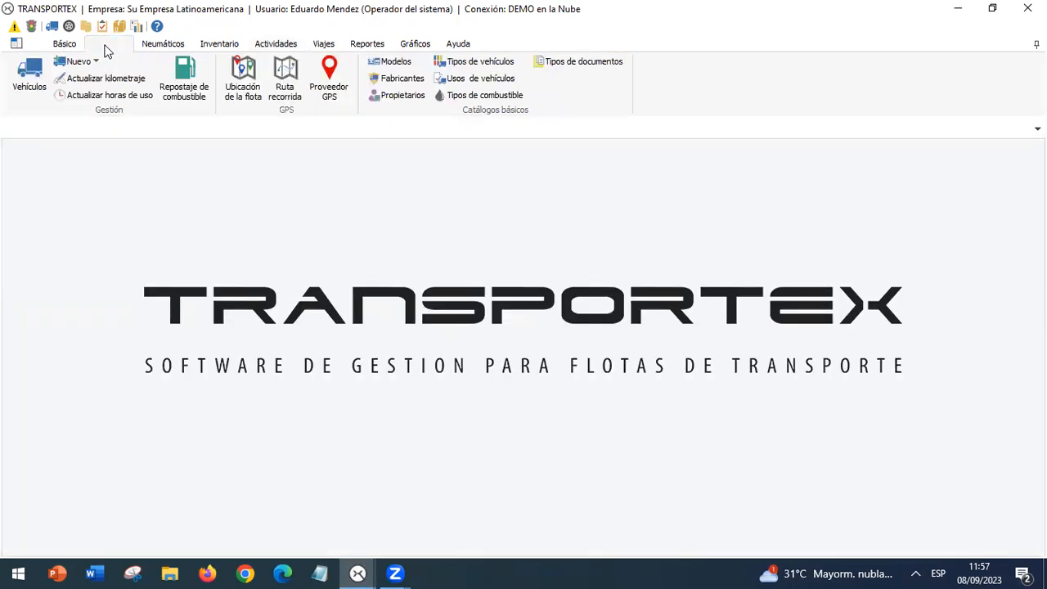
{"action": "left_click", "coordinate": [156, 44]}
{"action": "left_click", "coordinate": [275, 44]}
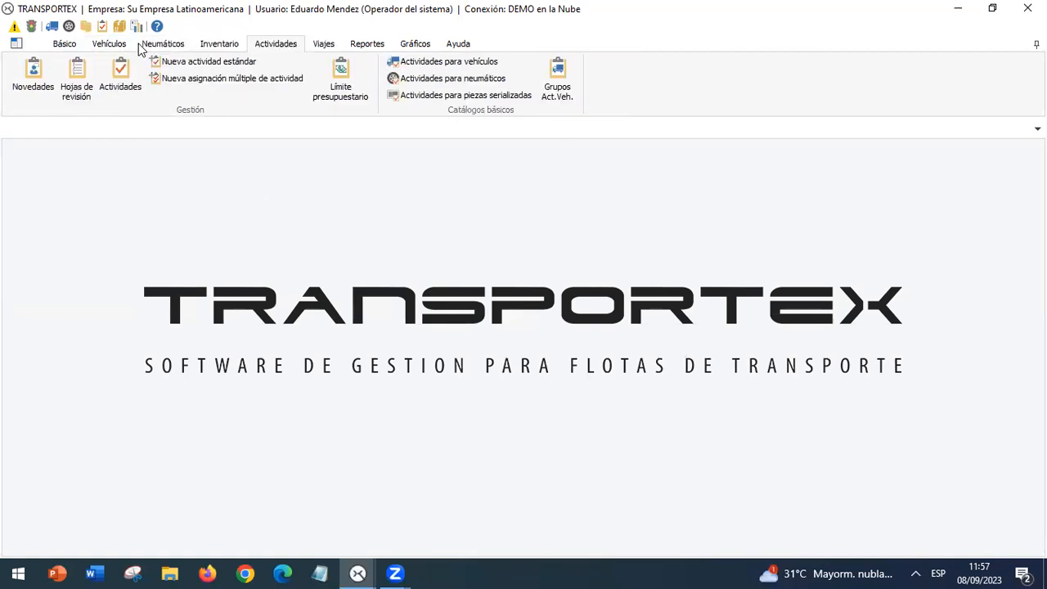
{"action": "left_click", "coordinate": [53, 79]}
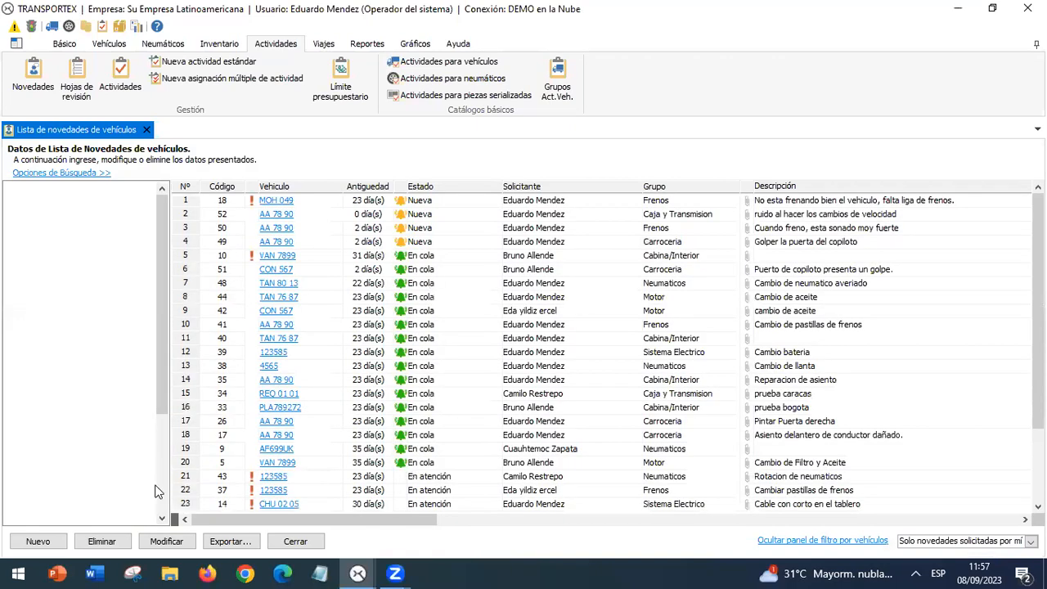
Step: Start a new novedad for vehicle CHU 02 05 and assign it to the Motor group
{"action": "left_click", "coordinate": [54, 542]}
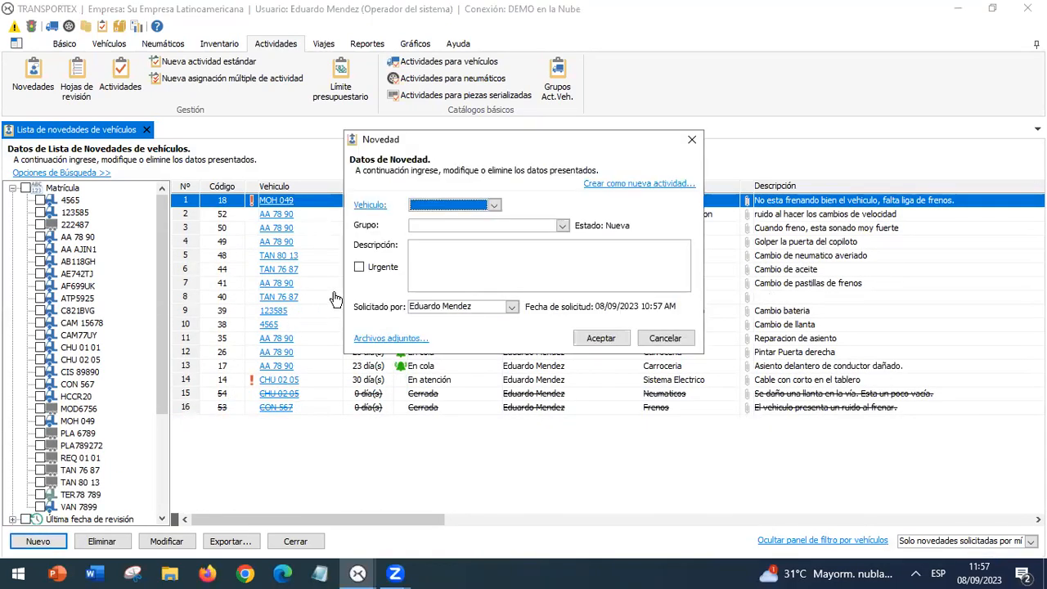
{"action": "left_click", "coordinate": [489, 206]}
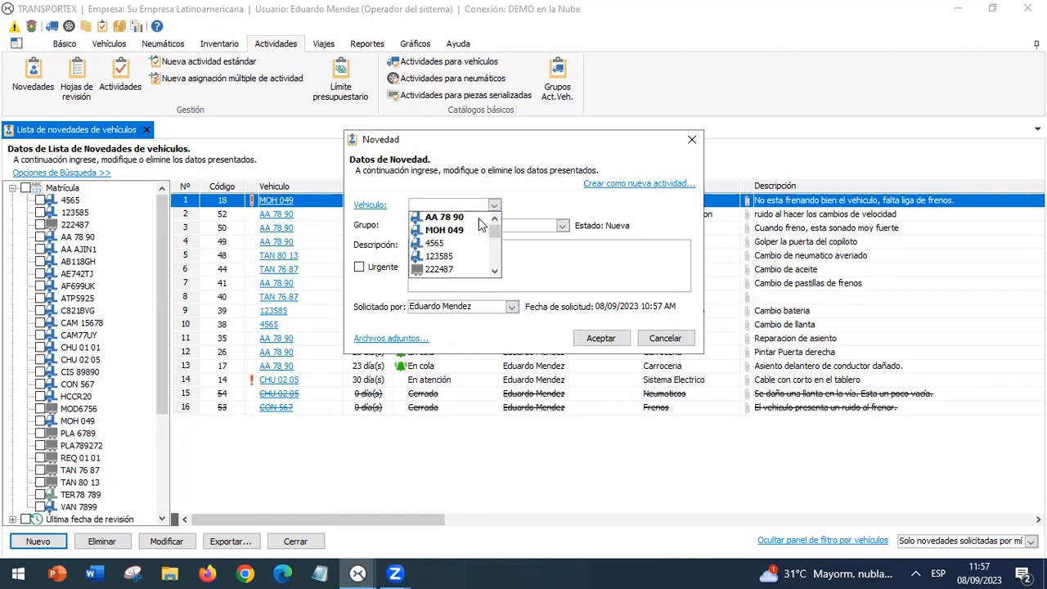
{"action": "left_click", "coordinate": [495, 271]}
{"action": "left_click", "coordinate": [494, 272]}
{"action": "left_click", "coordinate": [495, 272]}
{"action": "left_click", "coordinate": [495, 272]}
{"action": "left_click", "coordinate": [495, 271]}
{"action": "left_click", "coordinate": [494, 272]}
{"action": "left_click", "coordinate": [494, 271]}
{"action": "left_click", "coordinate": [495, 271]}
{"action": "left_click", "coordinate": [495, 272]}
{"action": "left_click", "coordinate": [494, 271]}
{"action": "left_click", "coordinate": [495, 271]}
{"action": "left_click", "coordinate": [494, 272]}
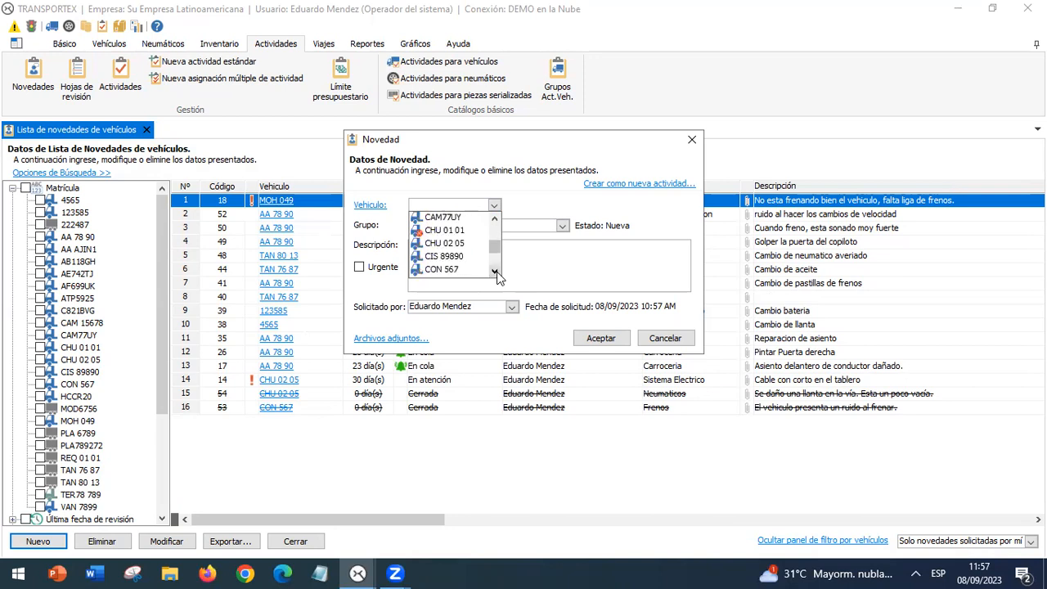
{"action": "left_click", "coordinate": [466, 244]}
{"action": "left_click", "coordinate": [562, 227]}
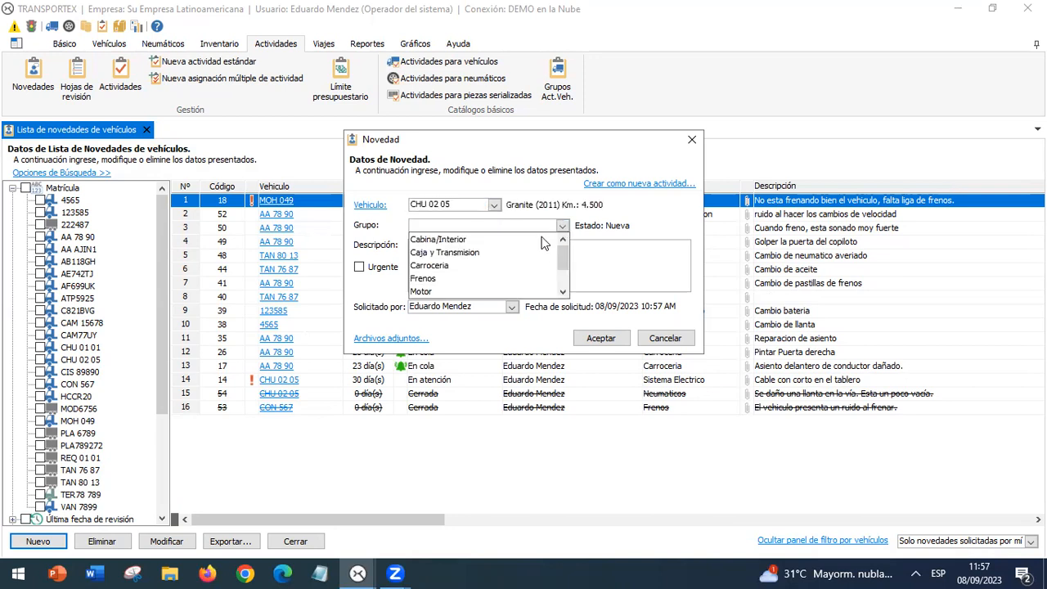
{"action": "left_click", "coordinate": [527, 292]}
Step: Describe the novedad as "Cambio de aceite de motor, el vehiculo prsenta un bote de aceite." and save it
{"action": "left_click", "coordinate": [515, 270]}
{"action": "type", "text": "Cam"}
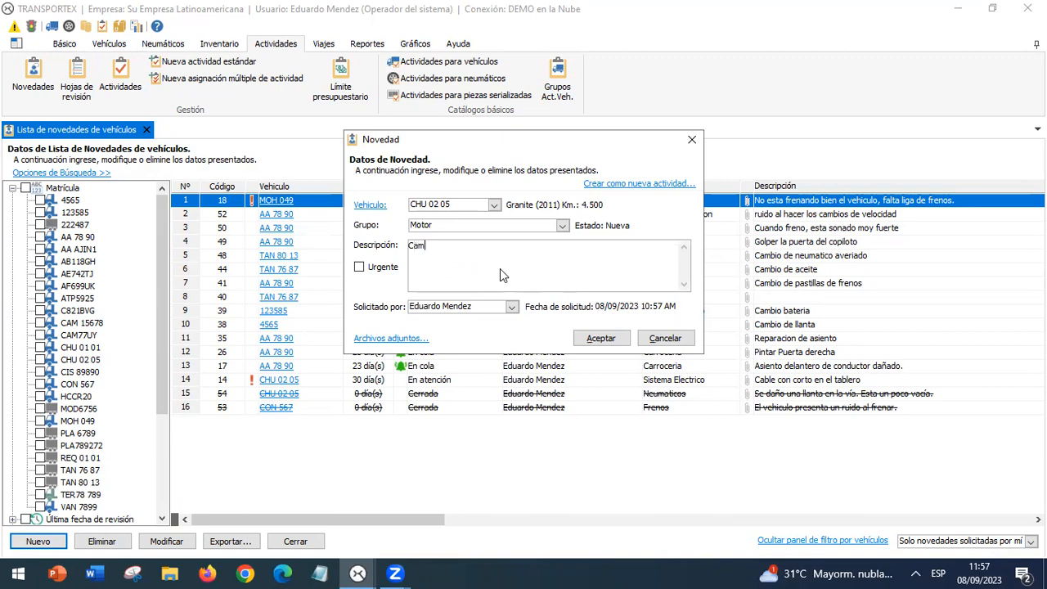
{"action": "key", "text": "BackSpace"}
{"action": "key", "text": "BackSpace"}
{"action": "key", "text": "BackSpace"}
{"action": "type", "text": "Cambio de aceite de motor, el vehiculo boto el a"}
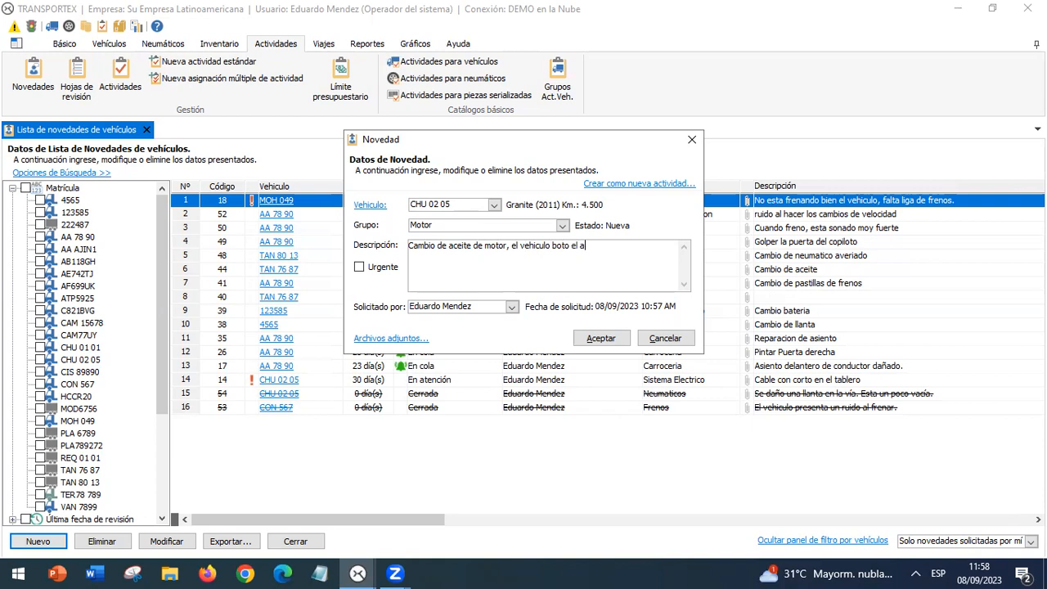
{"action": "key", "text": "BackSpace"}
{"action": "key", "text": "BackSpace"}
{"action": "key", "text": "BackSpace"}
{"action": "key", "text": "BackSpace"}
{"action": "key", "text": "BackSpace"}
{"action": "key", "text": "BackSpace"}
{"action": "type", "text": "enta un bote de a"}
{"action": "left_click", "coordinate": [595, 340]}
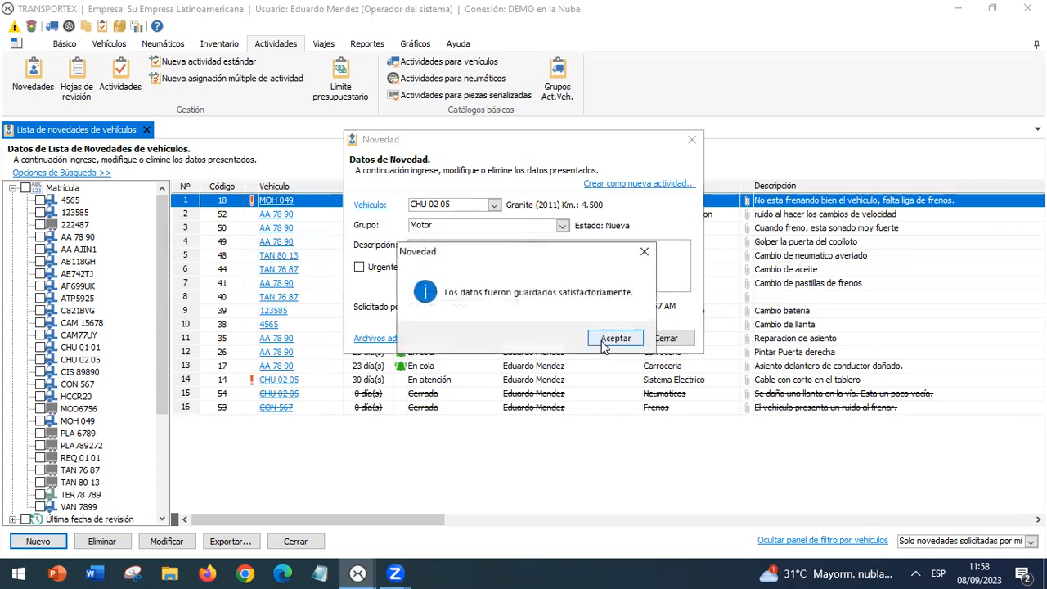
{"action": "left_click", "coordinate": [603, 344]}
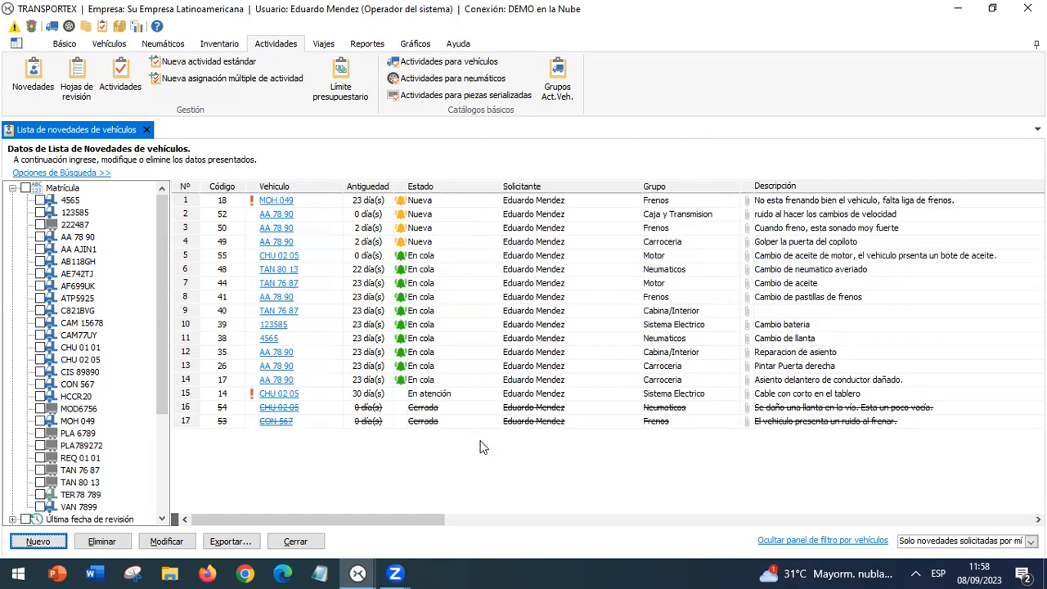
Step: Check the assigned employee and assignment date columns of the vehicle novedades list
{"action": "left_click", "coordinate": [440, 399]}
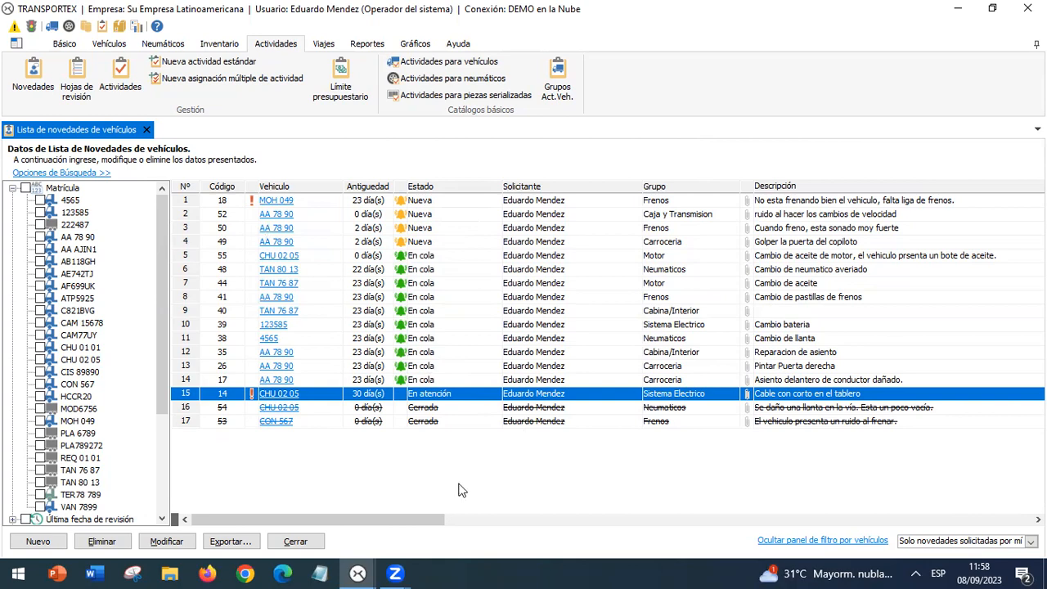
{"action": "left_click_drag", "start_coordinate": [437, 520], "coordinate": [877, 554]}
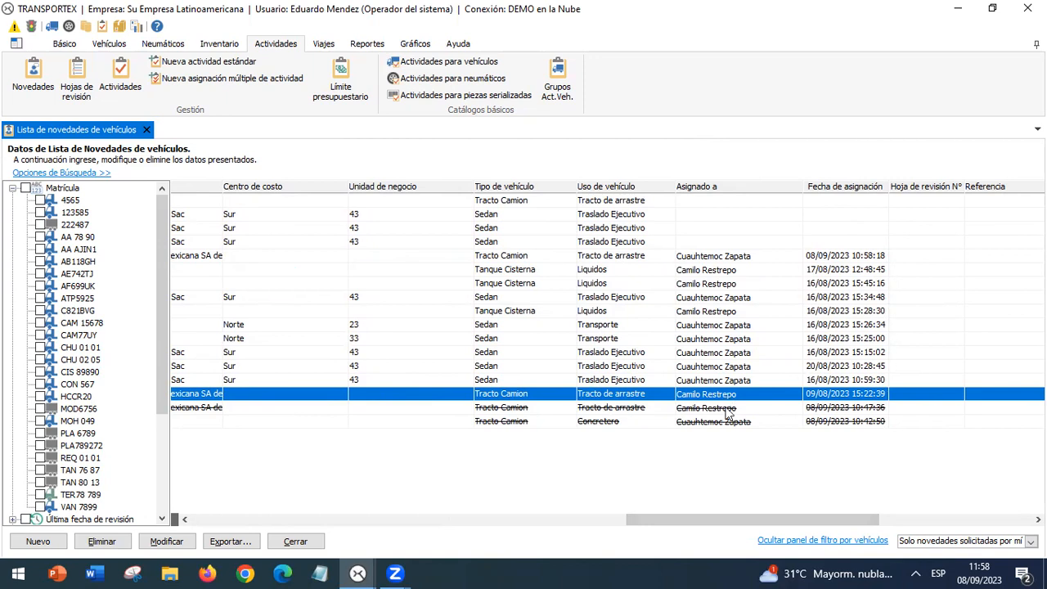
{"action": "left_click_drag", "start_coordinate": [732, 526], "coordinate": [280, 526]}
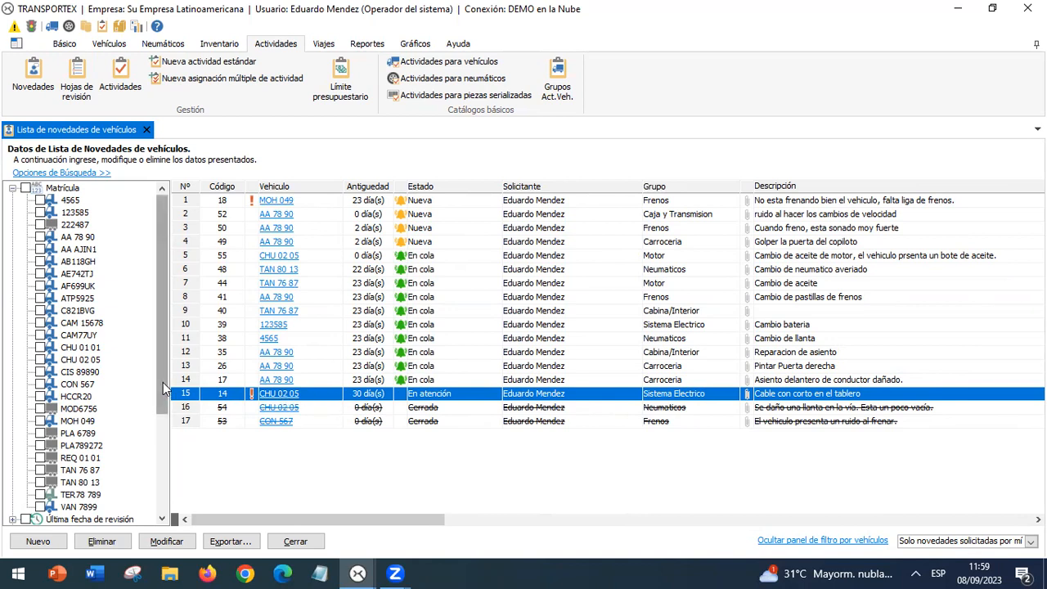
Step: View the vehicle record of CHU 02 05 from the vehicle filter tree and close it
{"action": "scroll", "coordinate": [161, 396], "scroll_direction": "down", "scroll_amount": 1}
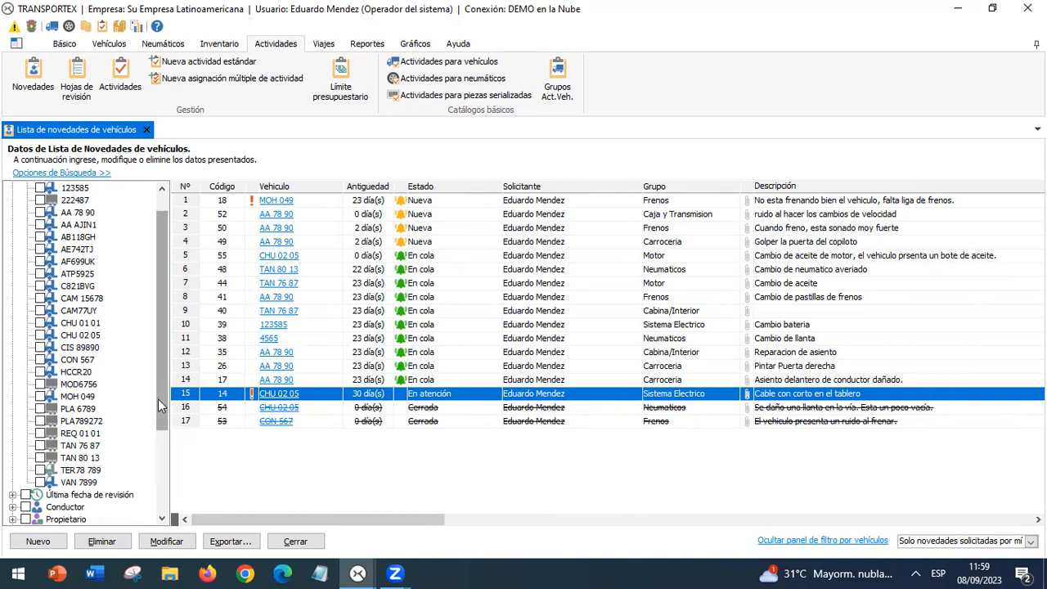
{"action": "left_click", "coordinate": [99, 336]}
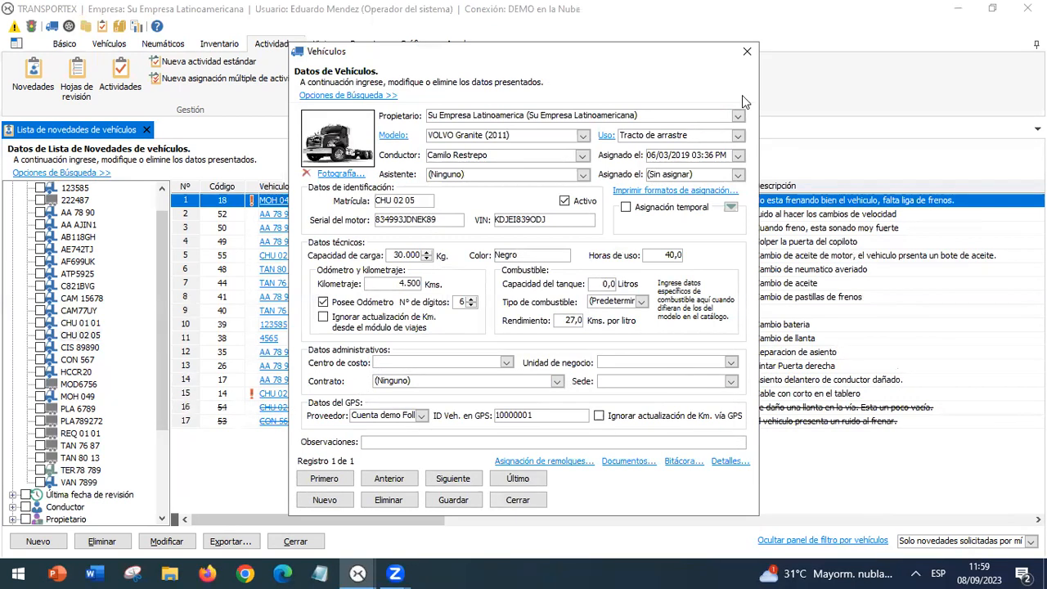
{"action": "left_click", "coordinate": [746, 52]}
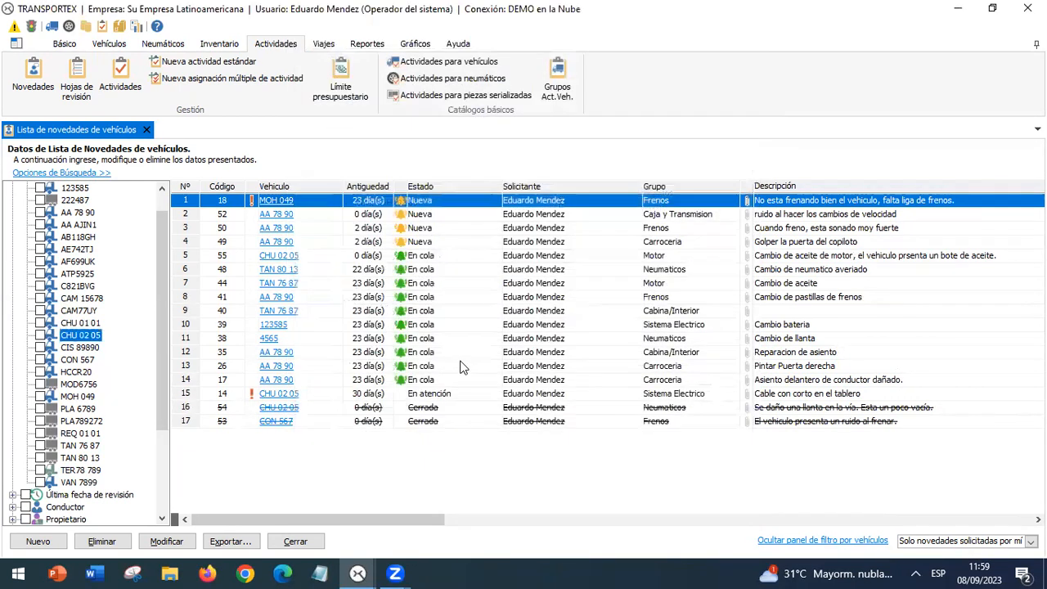
Step: Examine the further columns for CHU 02 05's Sistema Electrico novedad in the list
{"action": "left_click", "coordinate": [390, 394]}
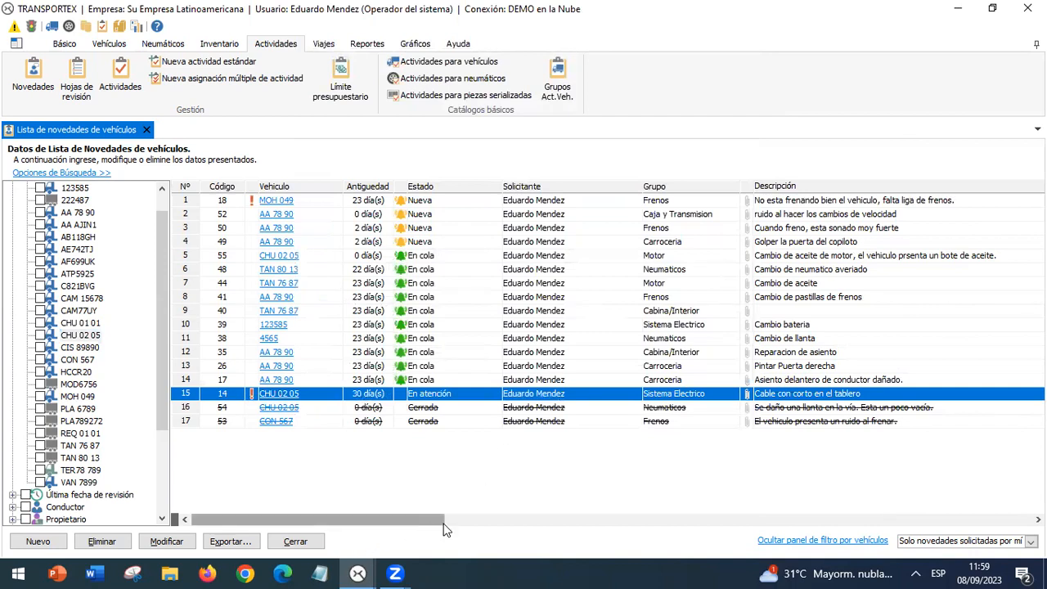
{"action": "left_click_drag", "start_coordinate": [437, 529], "coordinate": [543, 530]}
{"action": "left_click_drag", "start_coordinate": [604, 541], "coordinate": [346, 508]}
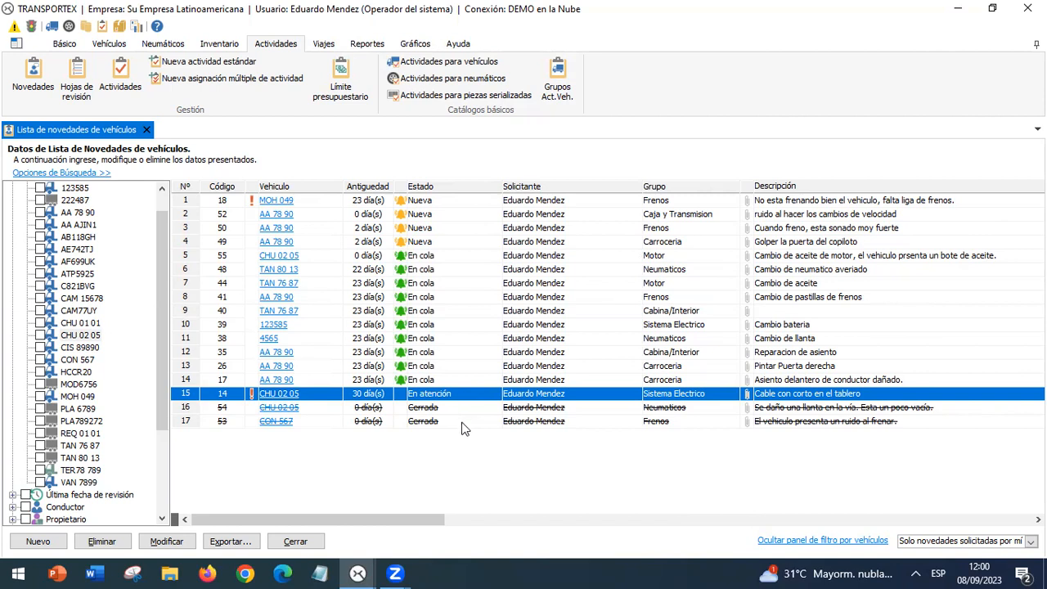
{"action": "left_click", "coordinate": [481, 412]}
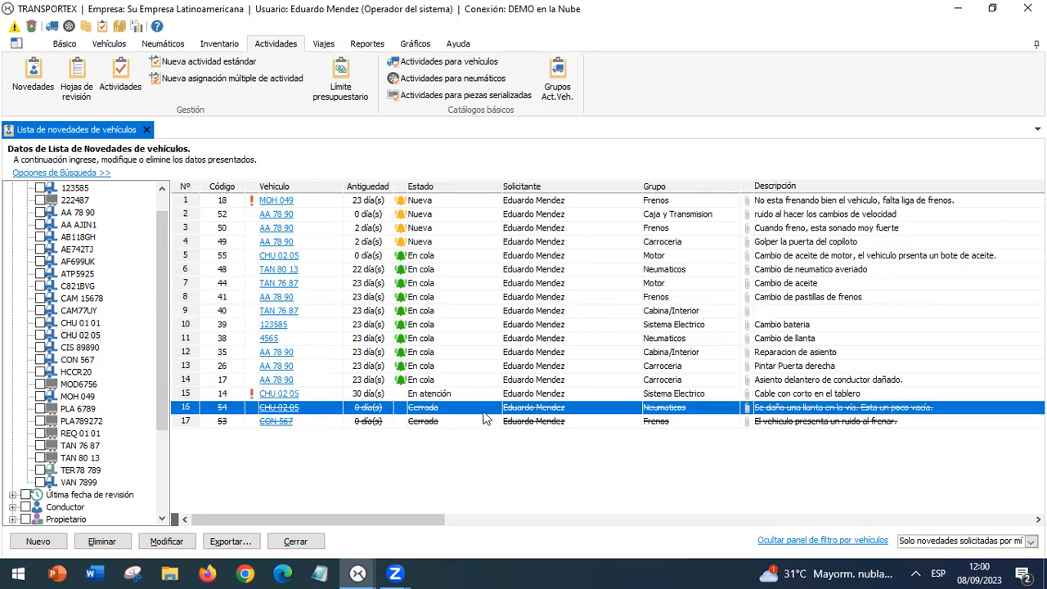
{"action": "double_click", "coordinate": [484, 413]}
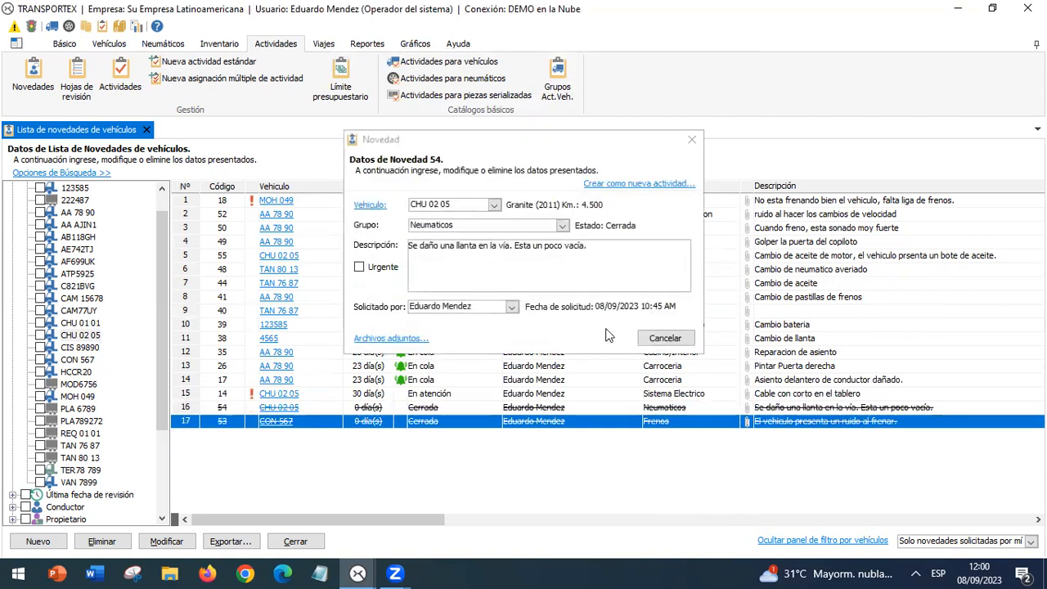
{"action": "left_click", "coordinate": [689, 139]}
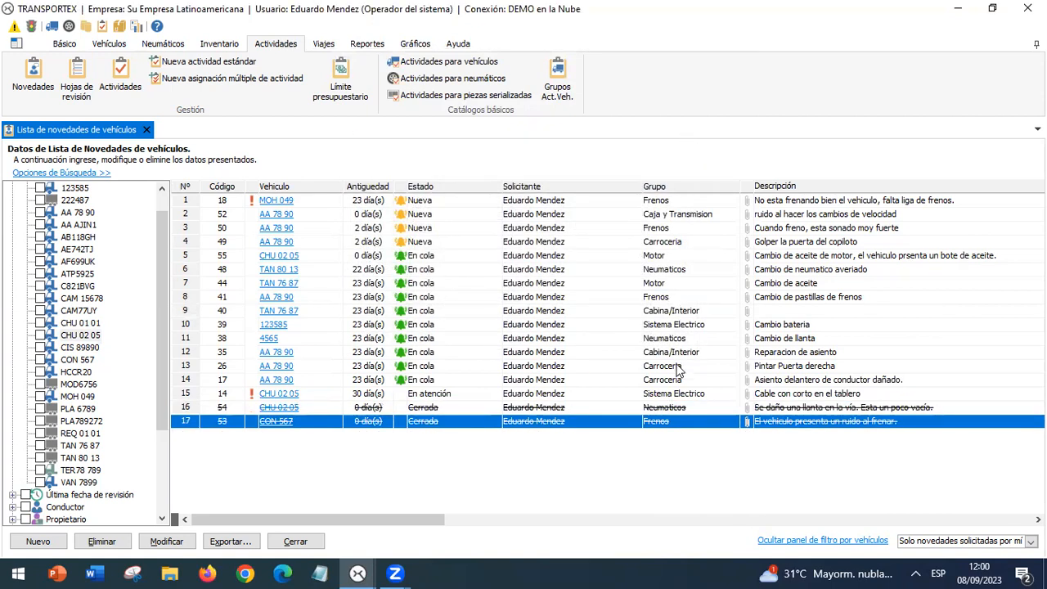
Step: Review the columns of the two closed novedades, for vehicles CHU 02 05 and CON 567
{"action": "left_click", "coordinate": [682, 408]}
{"action": "left_click", "coordinate": [708, 420]}
{"action": "scroll", "coordinate": [708, 420], "scroll_direction": "right", "scroll_amount": 5}
{"action": "scroll", "coordinate": [708, 421], "scroll_direction": "right", "scroll_amount": 4}
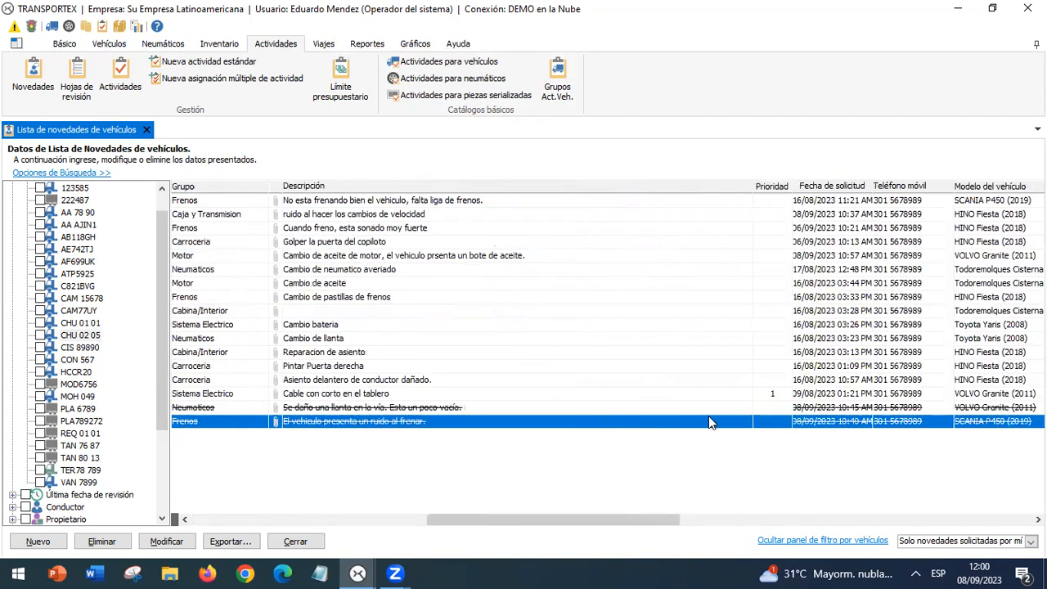
{"action": "scroll", "coordinate": [708, 421], "scroll_direction": "left", "scroll_amount": 2}
{"action": "scroll", "coordinate": [709, 417], "scroll_direction": "left", "scroll_amount": 6}
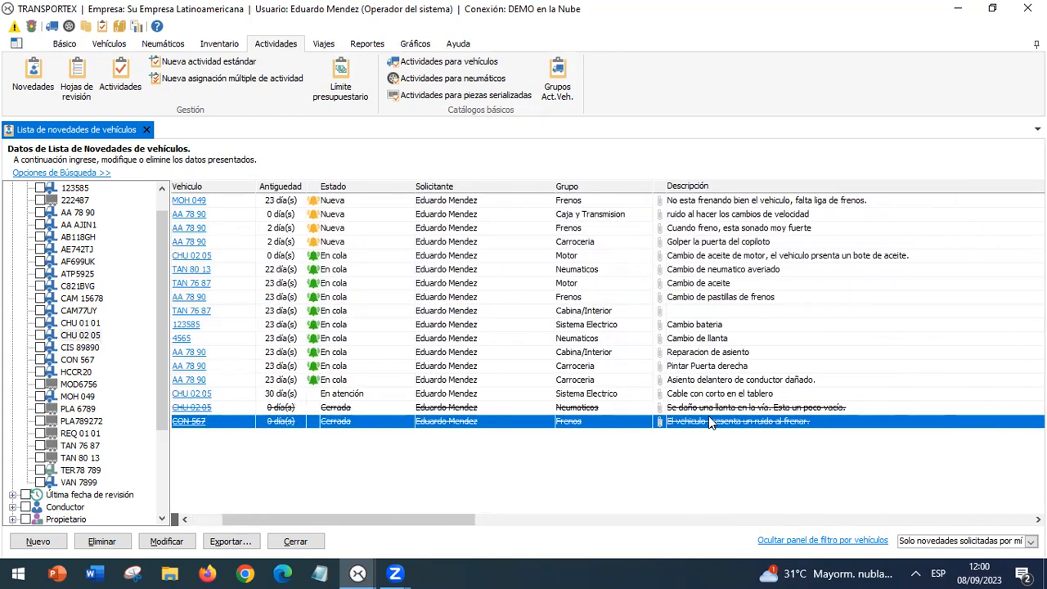